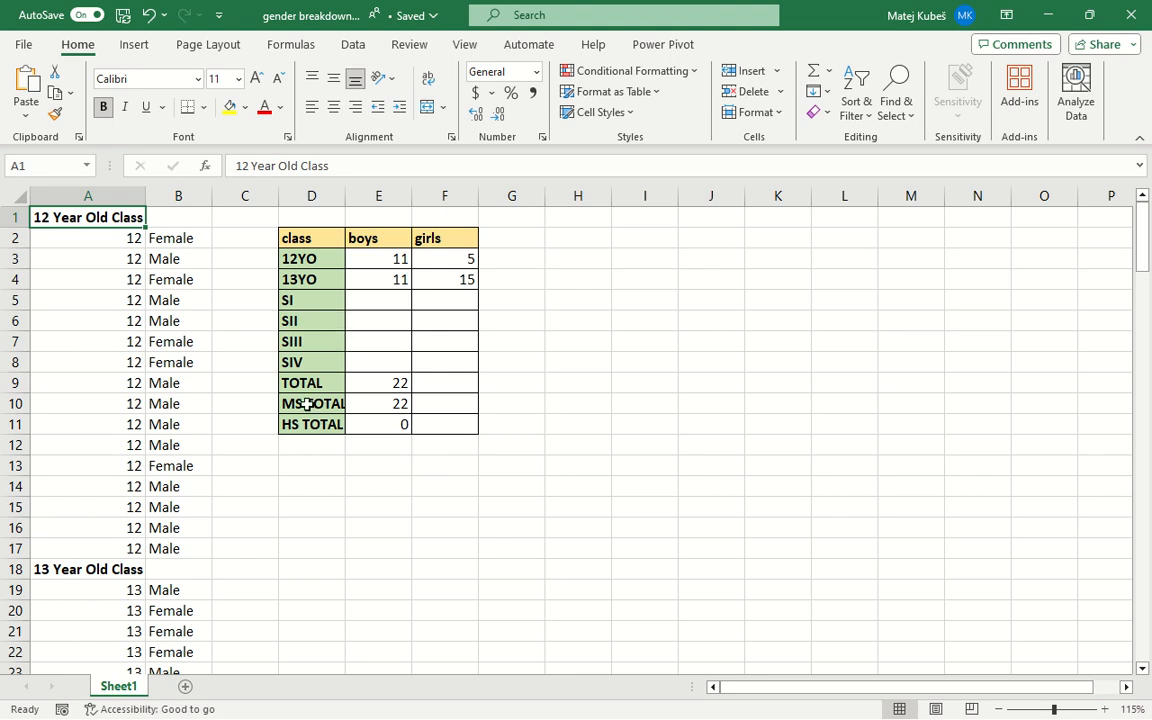
Step: Copy the 13YO boys' COUNTIF formula down through the SIV row and the girls' formula down through the MS TOTAL row
{"action": "scroll", "coordinate": [166, 578], "scroll_direction": "down", "scroll_amount": 5}
{"action": "scroll", "coordinate": [166, 583], "scroll_direction": "down", "scroll_amount": 7}
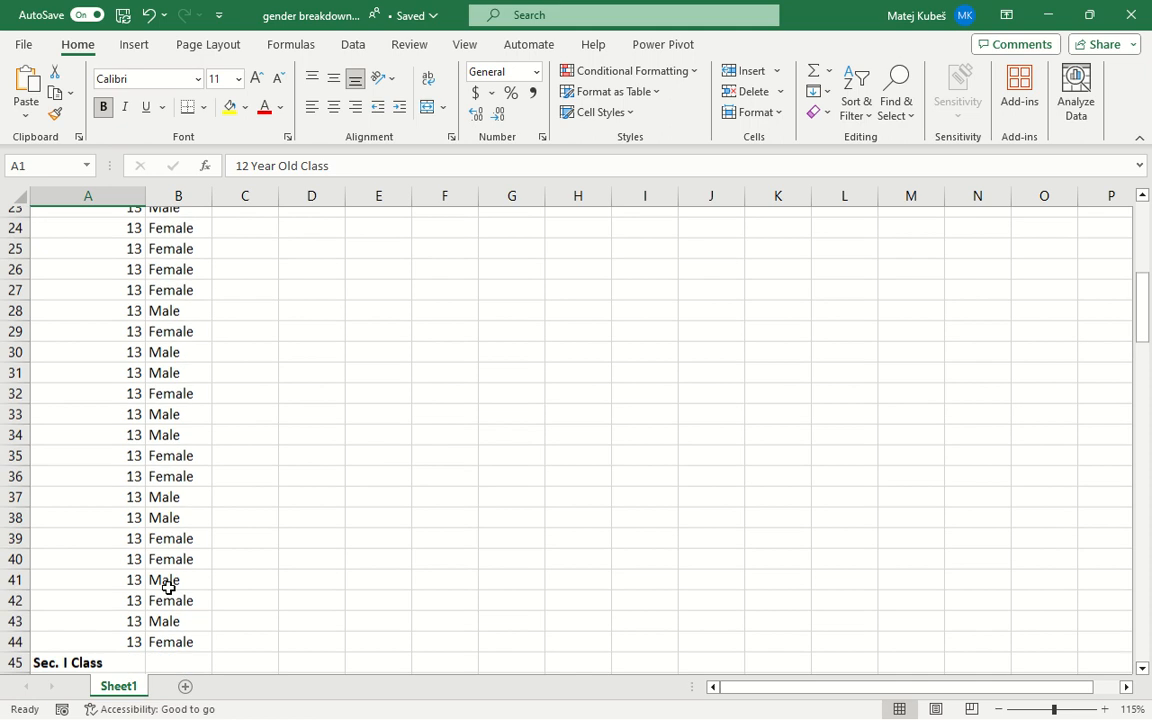
{"action": "scroll", "coordinate": [150, 583], "scroll_direction": "up", "scroll_amount": 12}
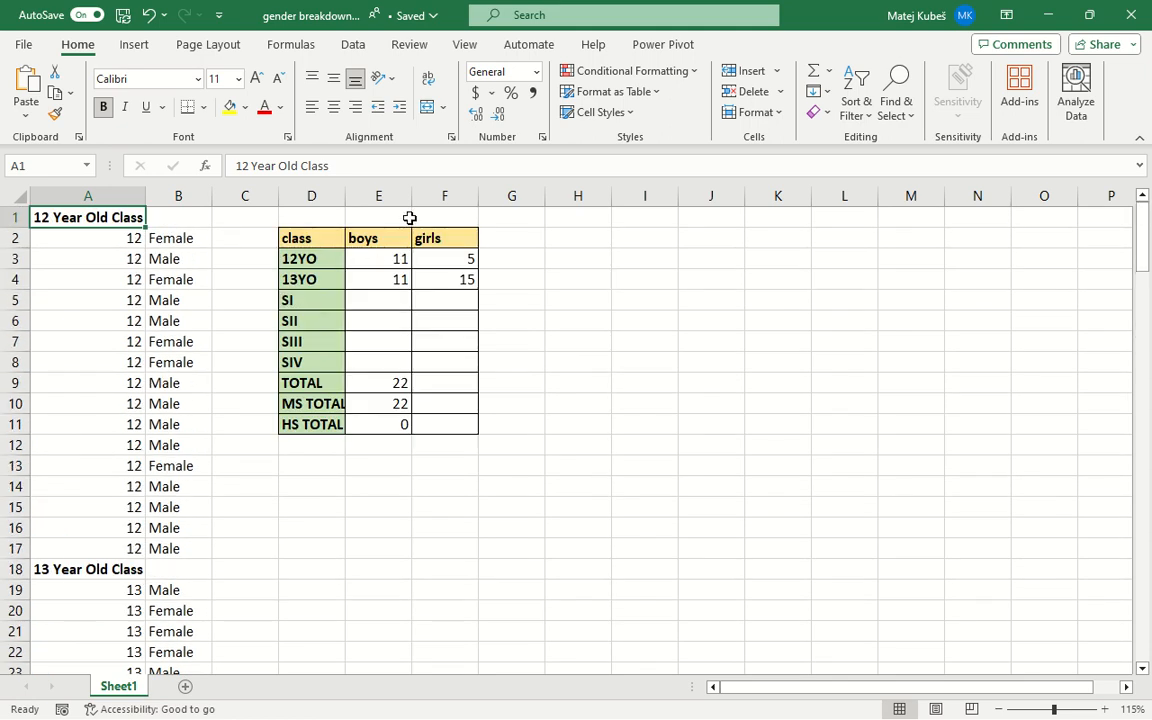
{"action": "left_click", "coordinate": [391, 280]}
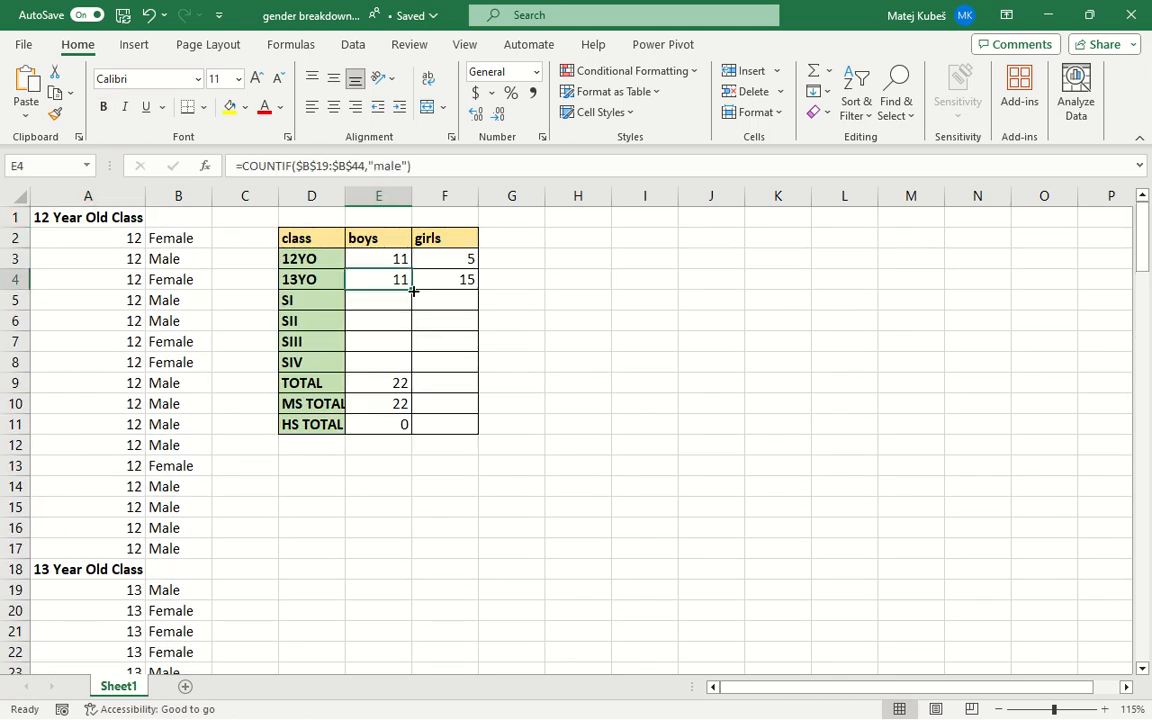
{"action": "double_click", "coordinate": [412, 290]}
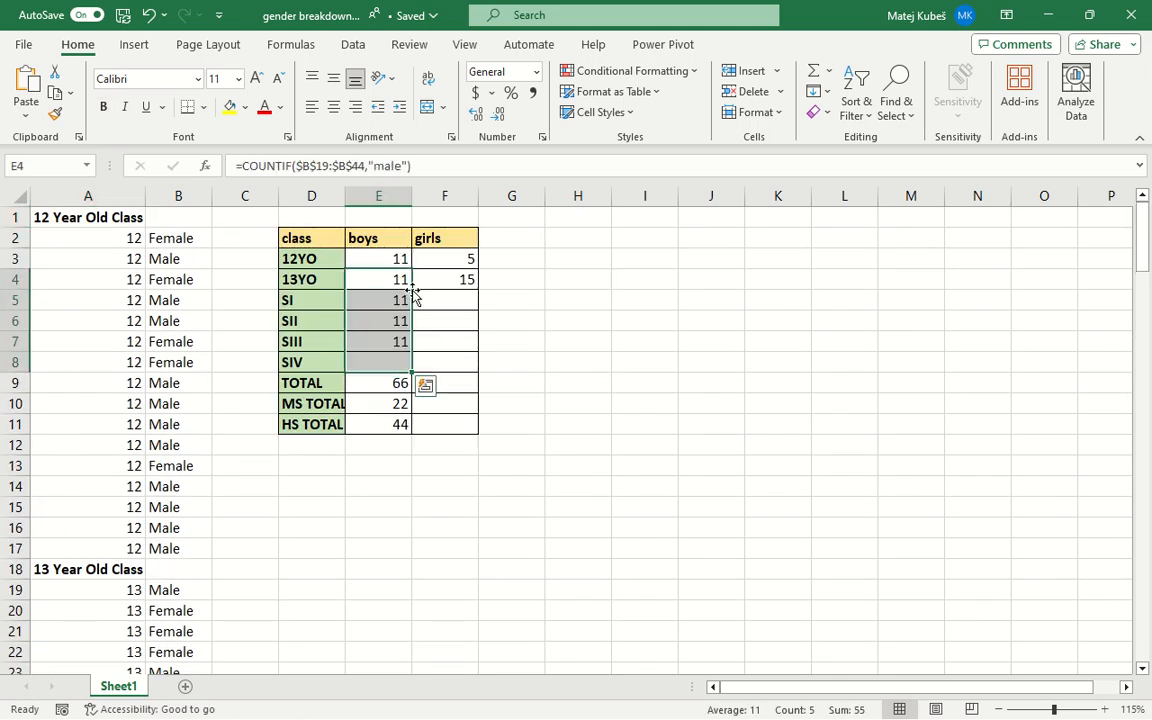
{"action": "left_click", "coordinate": [464, 277]}
{"action": "double_click", "coordinate": [476, 290]}
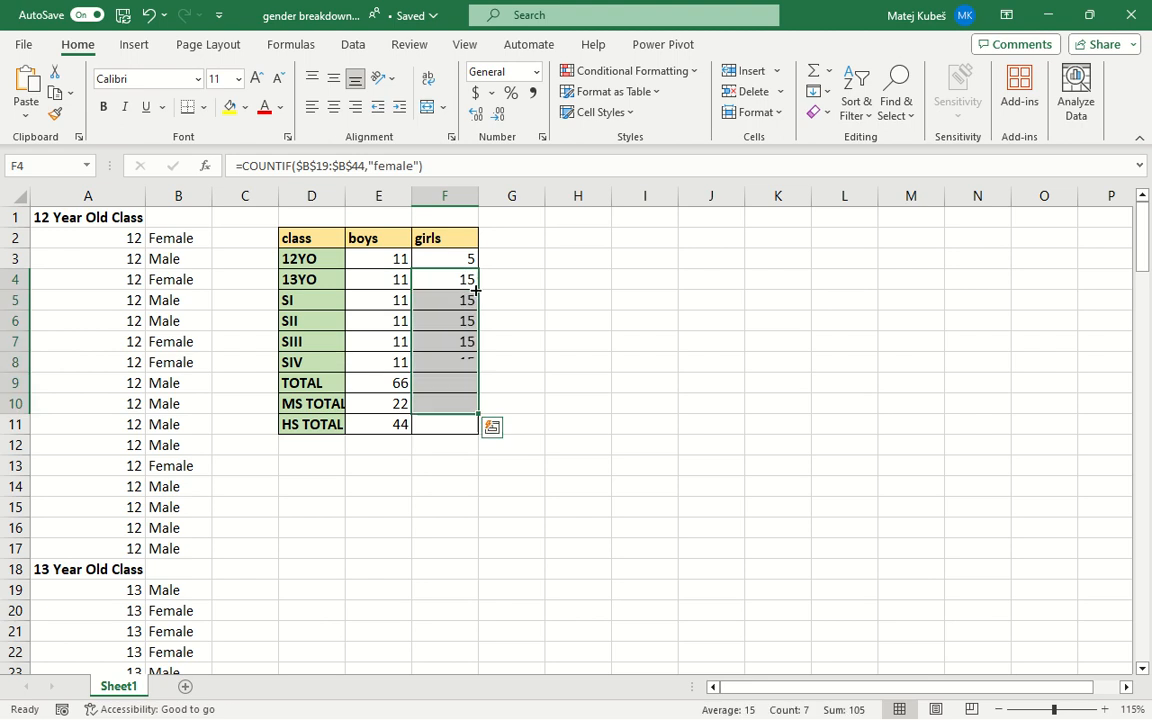
{"action": "left_click", "coordinate": [399, 303]}
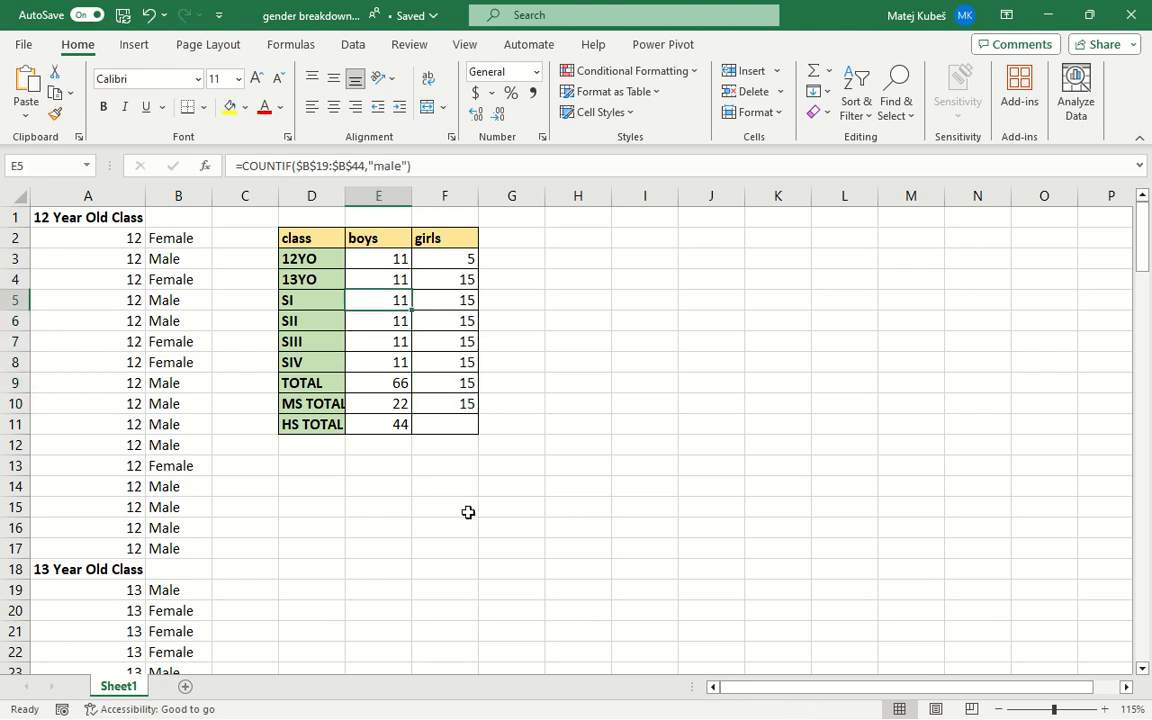
{"action": "key", "text": "F2"}
{"action": "scroll", "coordinate": [50, 530], "scroll_direction": "down", "scroll_amount": 10}
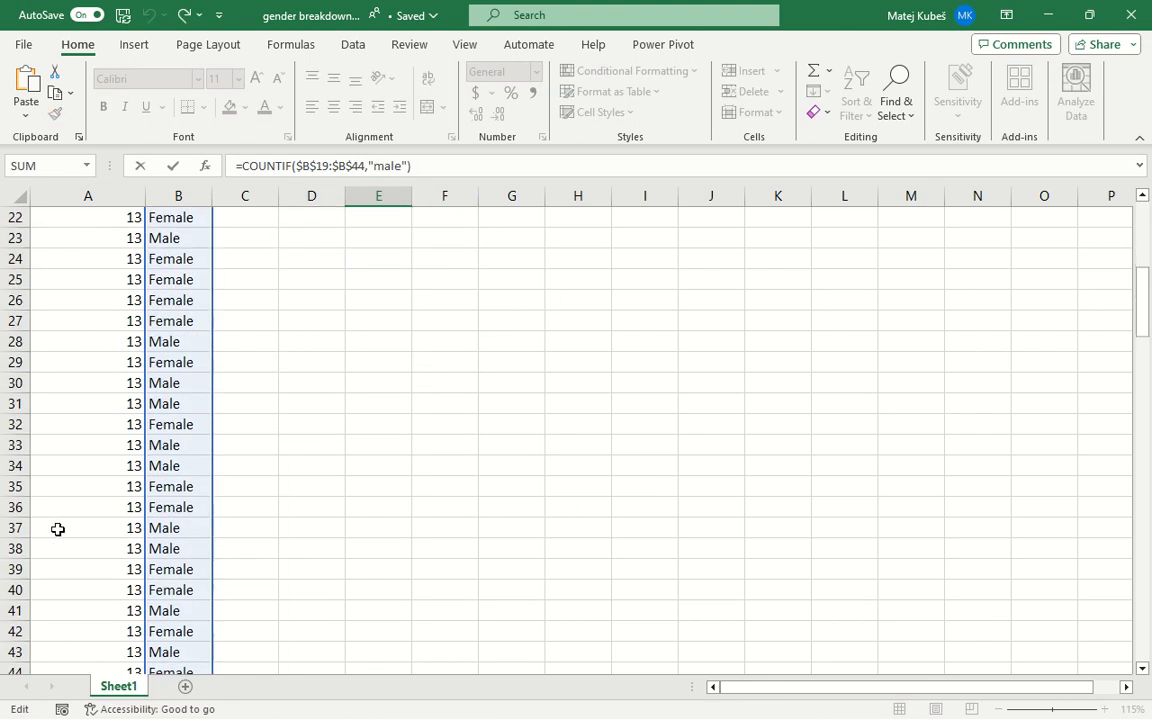
{"action": "left_click_drag", "start_coordinate": [178, 465], "coordinate": [185, 571]}
{"action": "scroll", "coordinate": [185, 550], "scroll_direction": "up", "scroll_amount": 7}
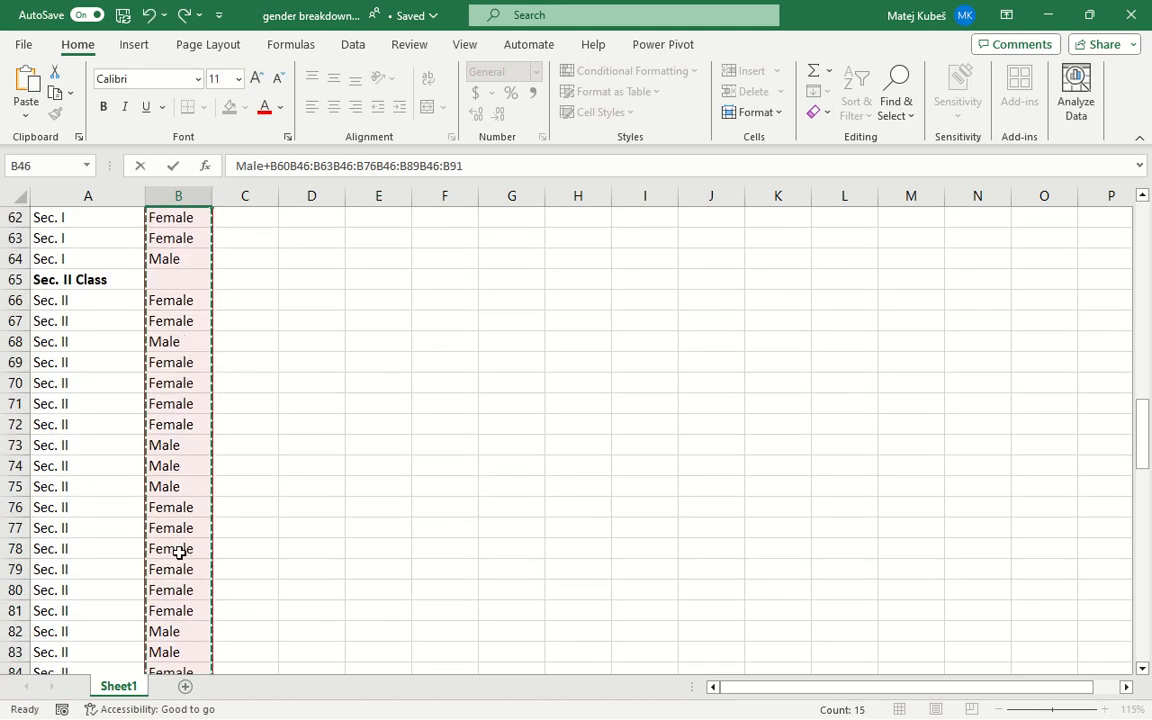
{"action": "scroll", "coordinate": [180, 550], "scroll_direction": "up", "scroll_amount": 2}
{"action": "key", "text": "Escape"}
Step: Change the counted range in the SI boys' formula to $B$46:$B$64, covering the Sec. I Class rows
{"action": "scroll", "coordinate": [180, 530], "scroll_direction": "up", "scroll_amount": 3}
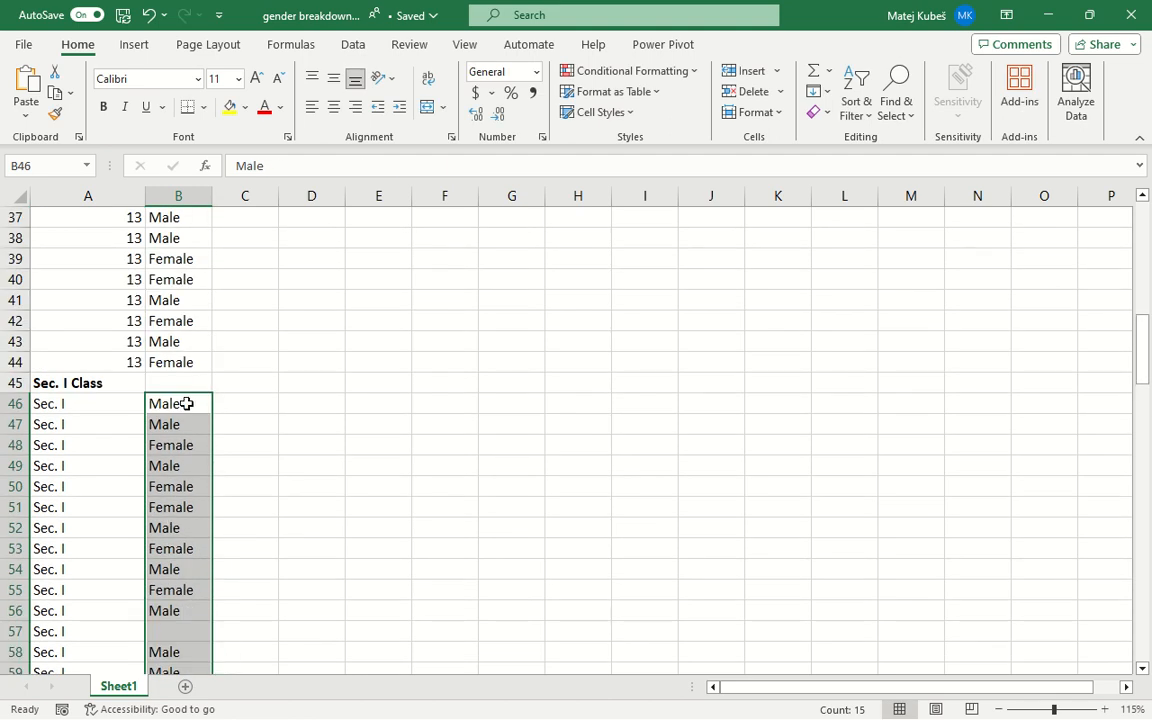
{"action": "scroll", "coordinate": [186, 403], "scroll_direction": "down", "scroll_amount": 3}
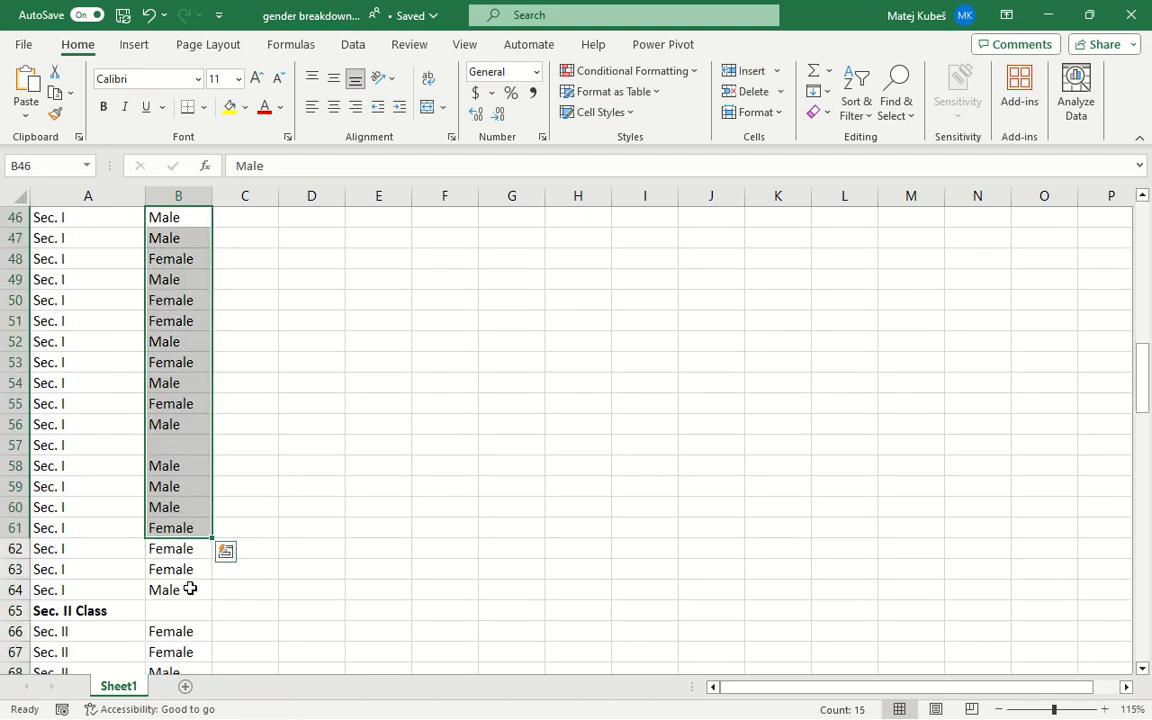
{"action": "scroll", "coordinate": [188, 589], "scroll_direction": "up", "scroll_amount": 4}
{"action": "scroll", "coordinate": [191, 588], "scroll_direction": "up", "scroll_amount": 8}
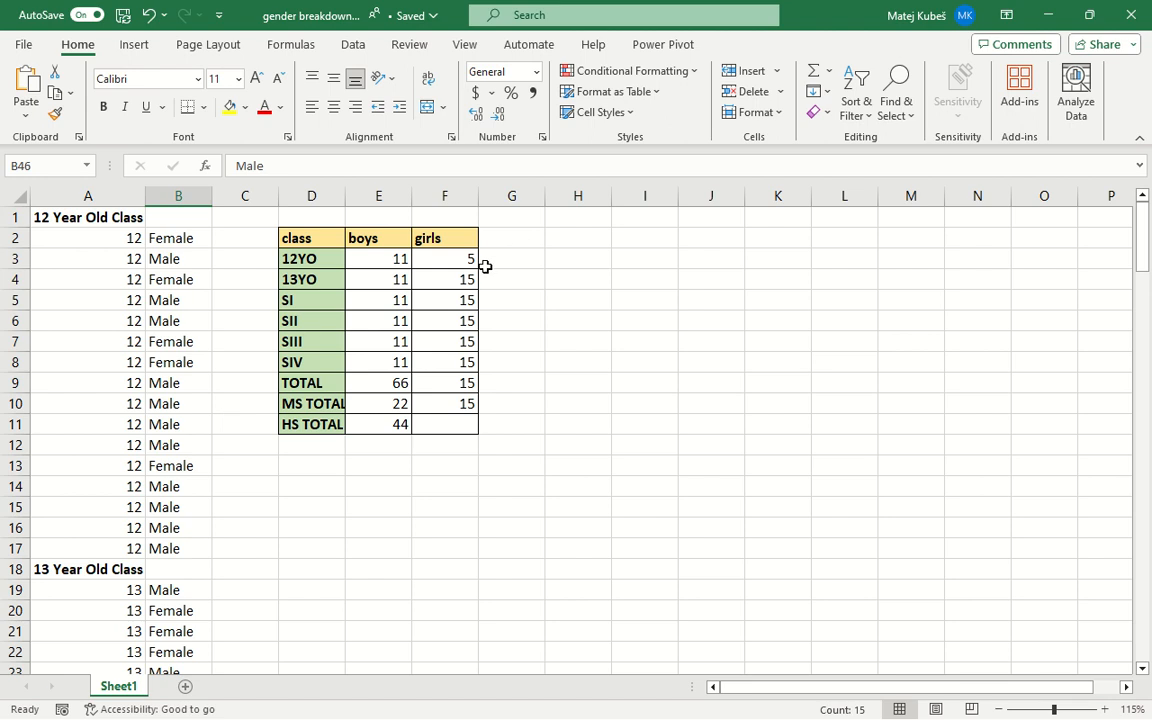
{"action": "left_click", "coordinate": [367, 303]}
{"action": "double_click", "coordinate": [370, 303]}
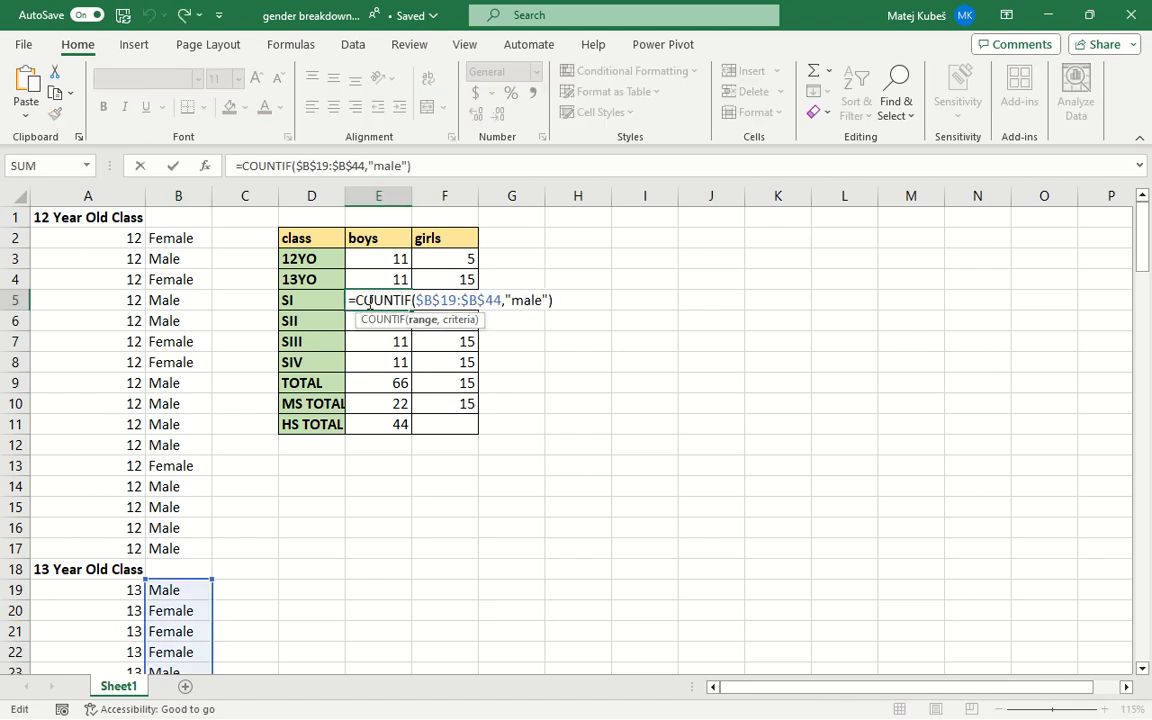
{"action": "key", "text": "Delete"}
{"action": "key", "text": "BackSpace"}
{"action": "type", "text": "46"}
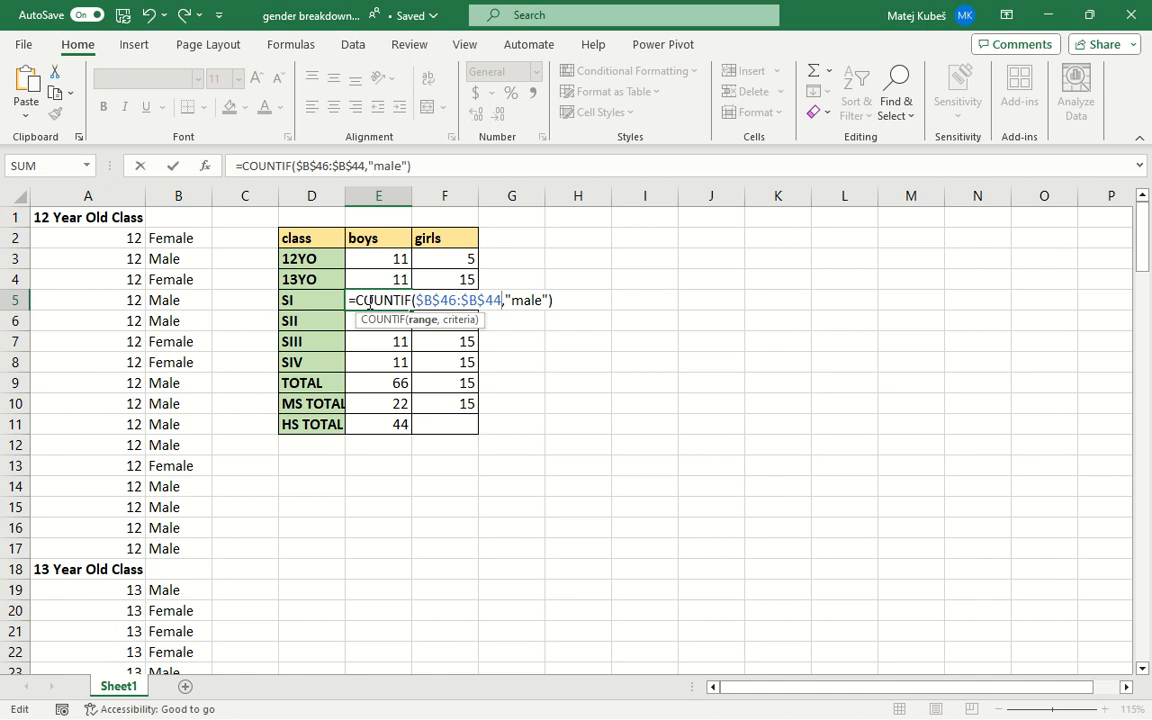
{"action": "key", "text": "BackSpace"}
{"action": "key", "text": "BackSpace"}
{"action": "type", "text": "64"}
{"action": "key", "text": "Return"}
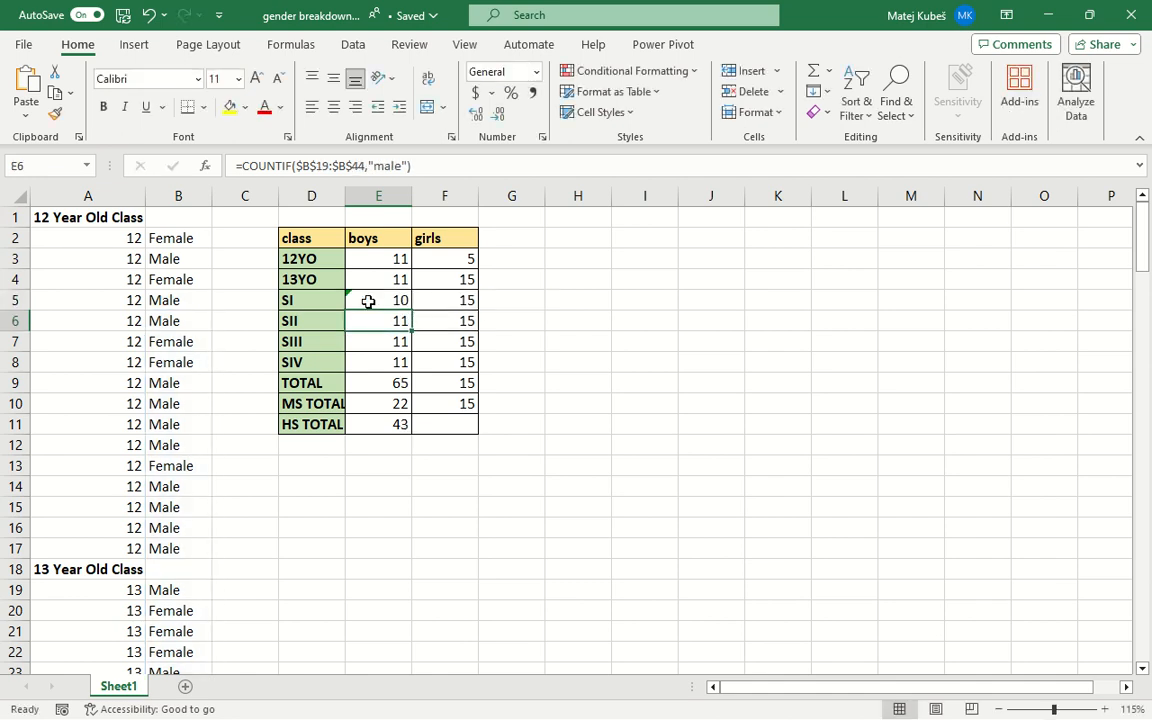
Step: Copy the SI boys' COUNTIF formula across into the SI girls' cell
{"action": "left_click", "coordinate": [368, 301]}
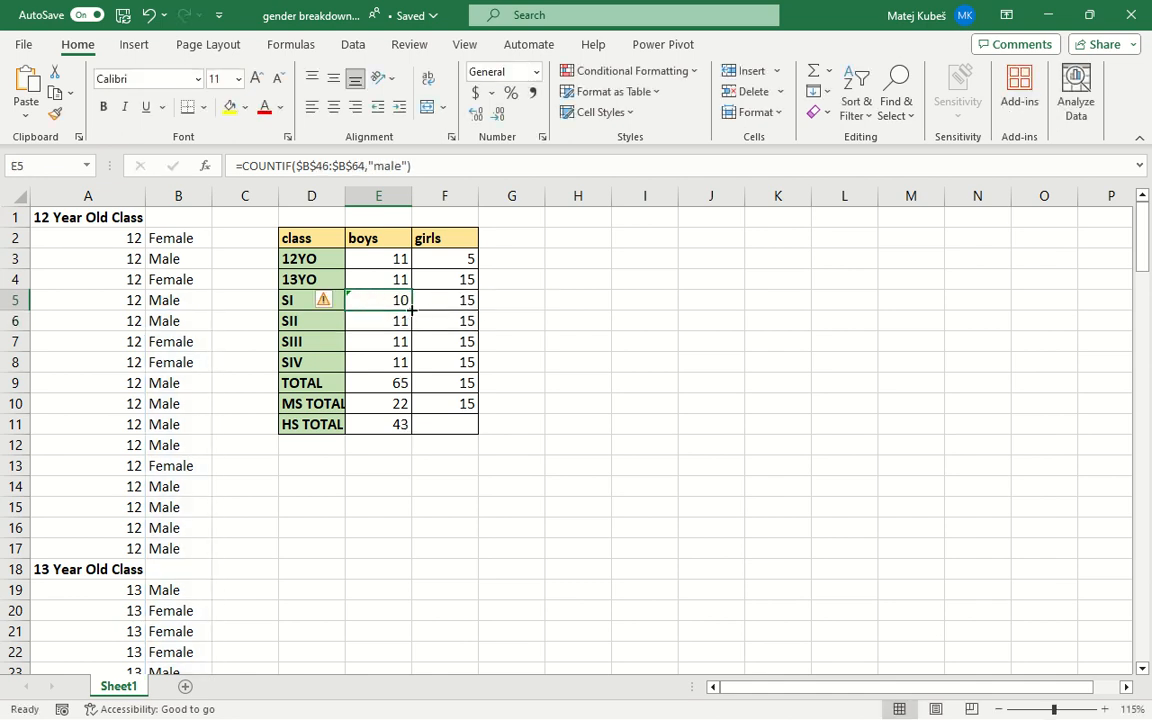
{"action": "left_click_drag", "start_coordinate": [411, 311], "coordinate": [465, 320]}
{"action": "left_click", "coordinate": [380, 327]}
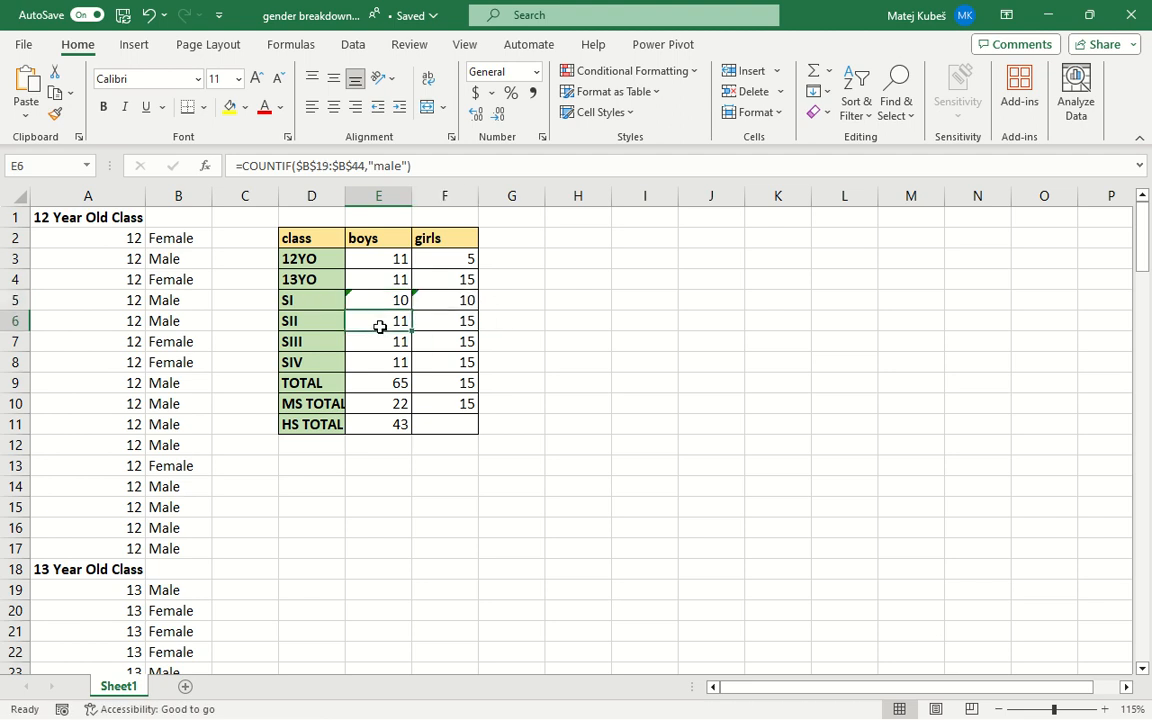
{"action": "left_click", "coordinate": [380, 304]}
Step: Change the counted range in the SII boys' formula to $B$66:$B$98, covering the Sec. II Class rows
{"action": "left_click", "coordinate": [380, 319]}
{"action": "scroll", "coordinate": [229, 417], "scroll_direction": "down", "scroll_amount": 20}
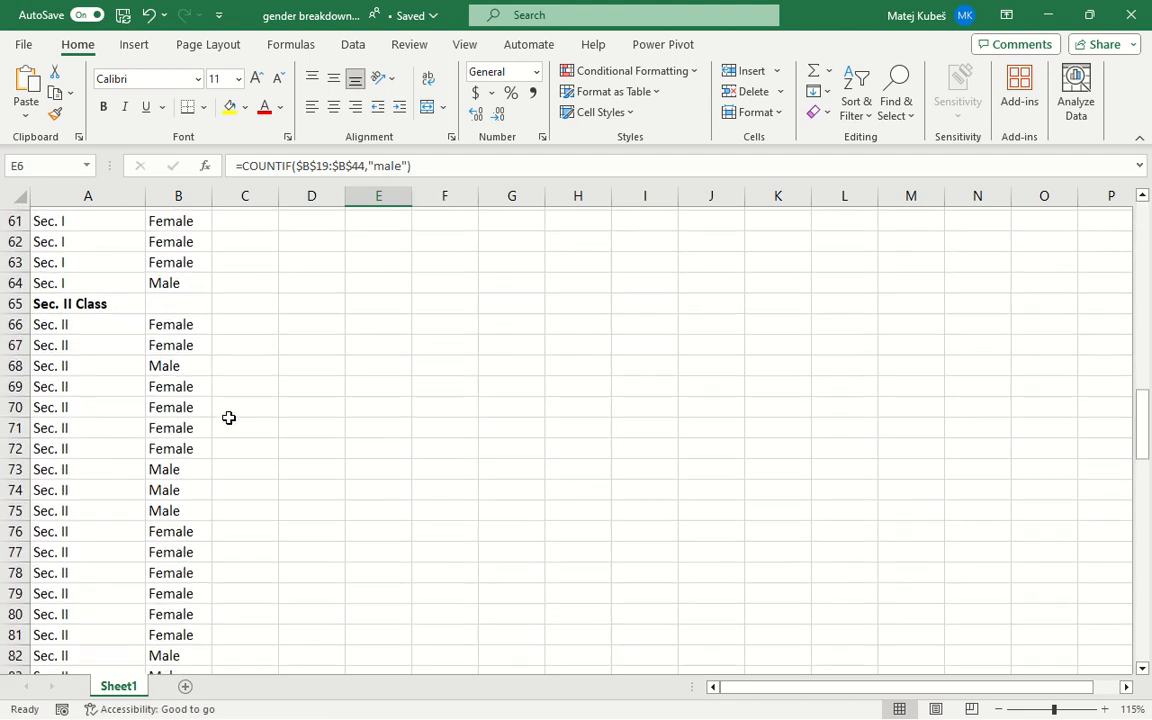
{"action": "left_click", "coordinate": [175, 327]}
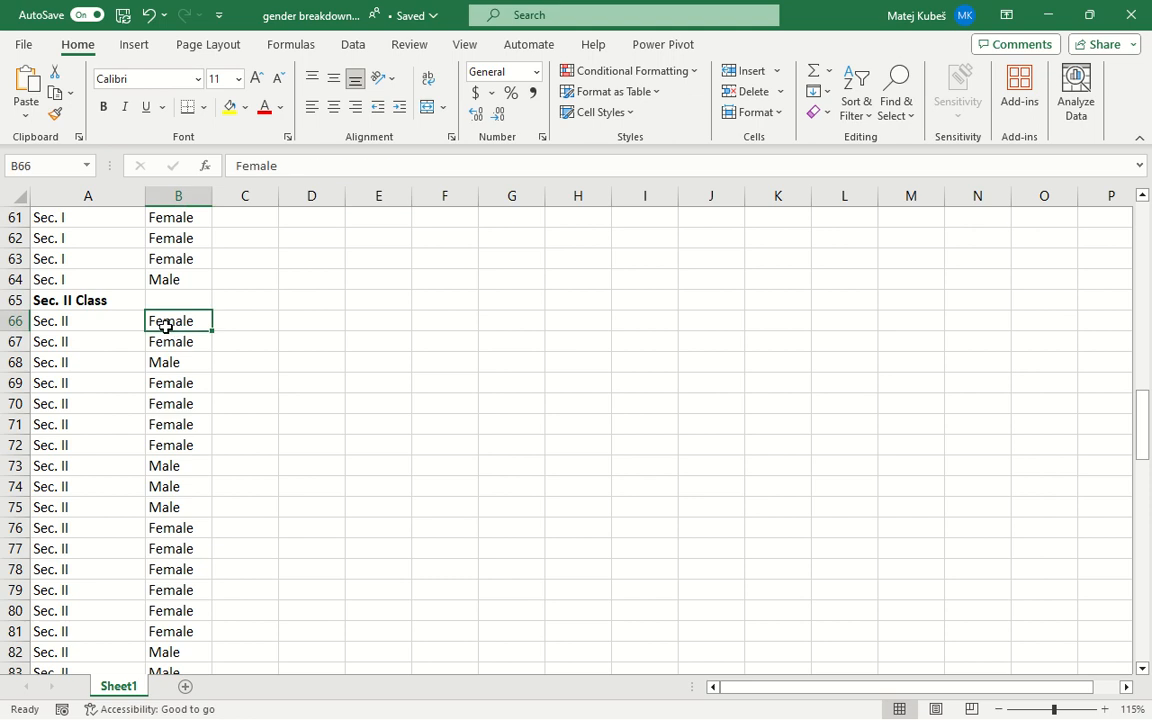
{"action": "scroll", "coordinate": [172, 328], "scroll_direction": "down", "scroll_amount": 8}
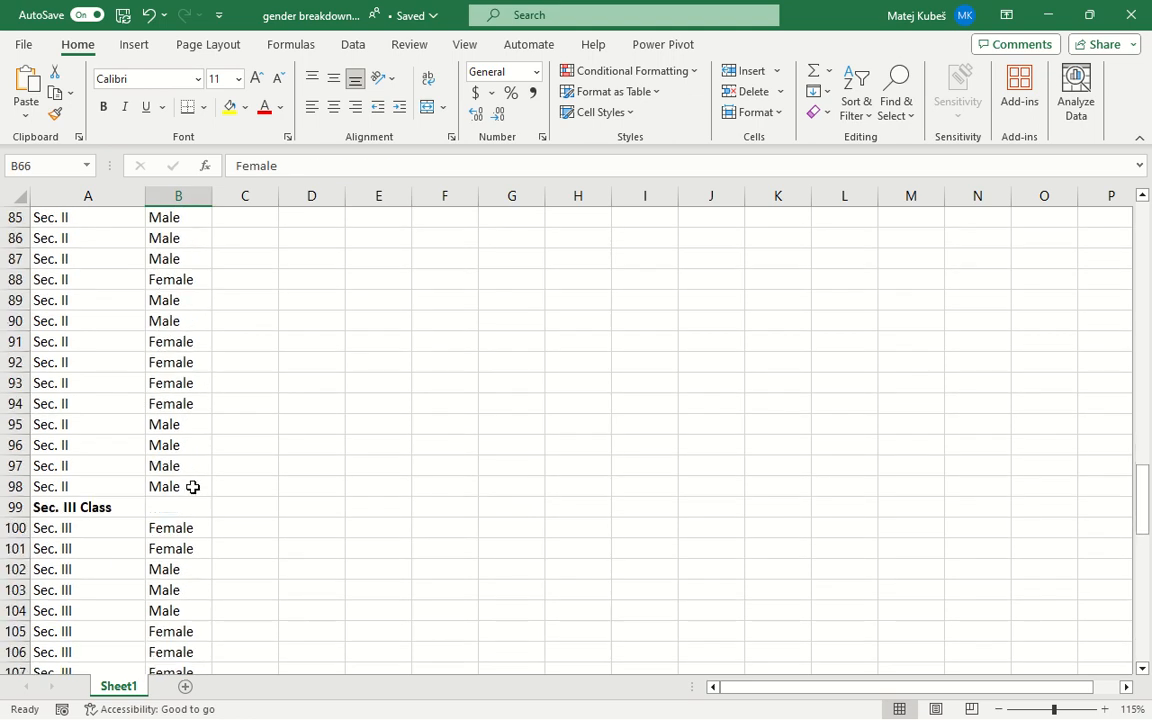
{"action": "scroll", "coordinate": [342, 314], "scroll_direction": "up", "scroll_amount": 20}
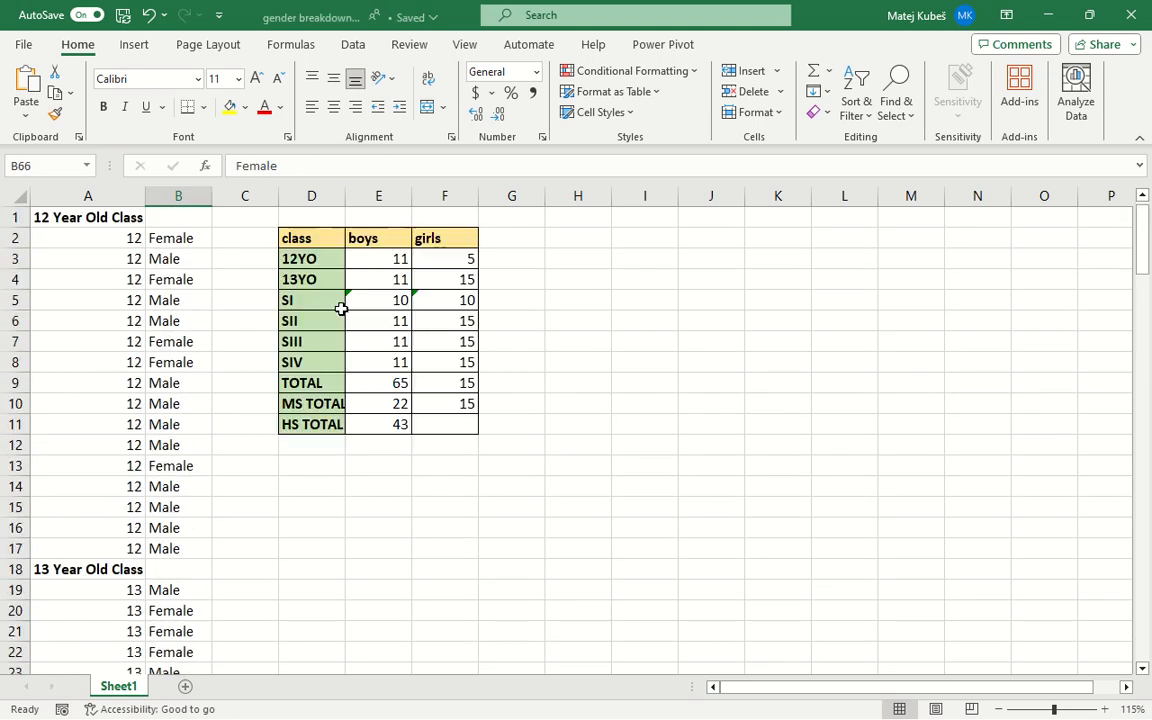
{"action": "left_click", "coordinate": [383, 320]}
{"action": "double_click", "coordinate": [385, 320]}
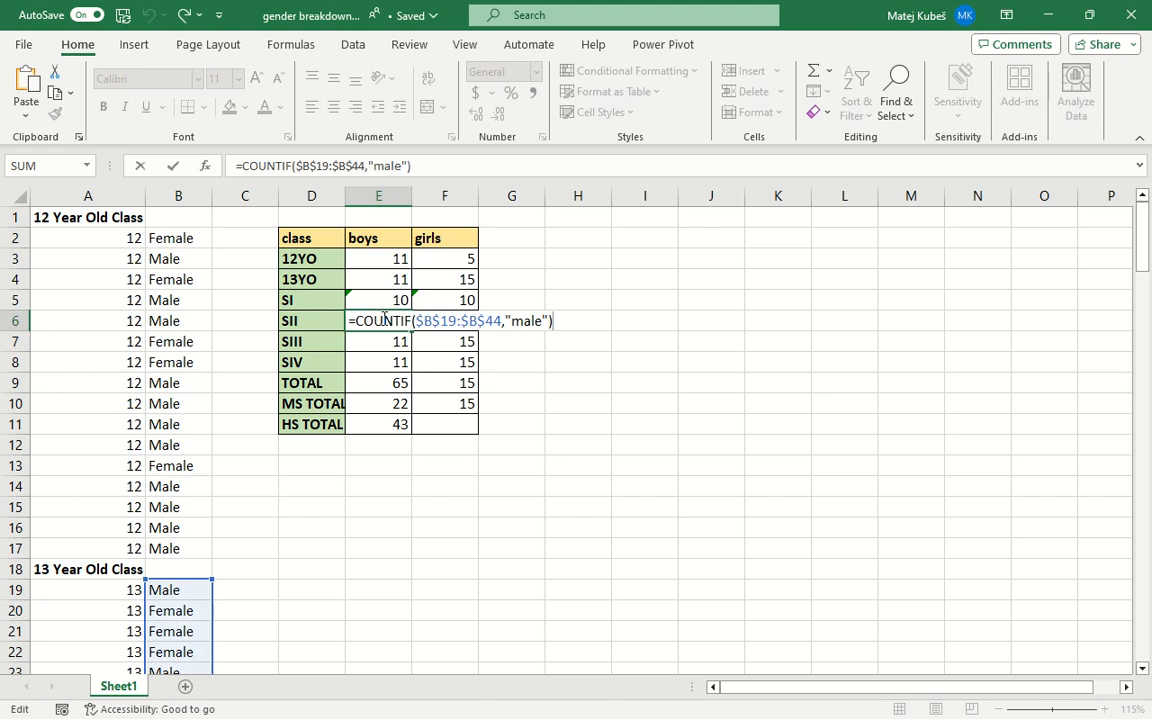
{"action": "left_click", "coordinate": [451, 321]}
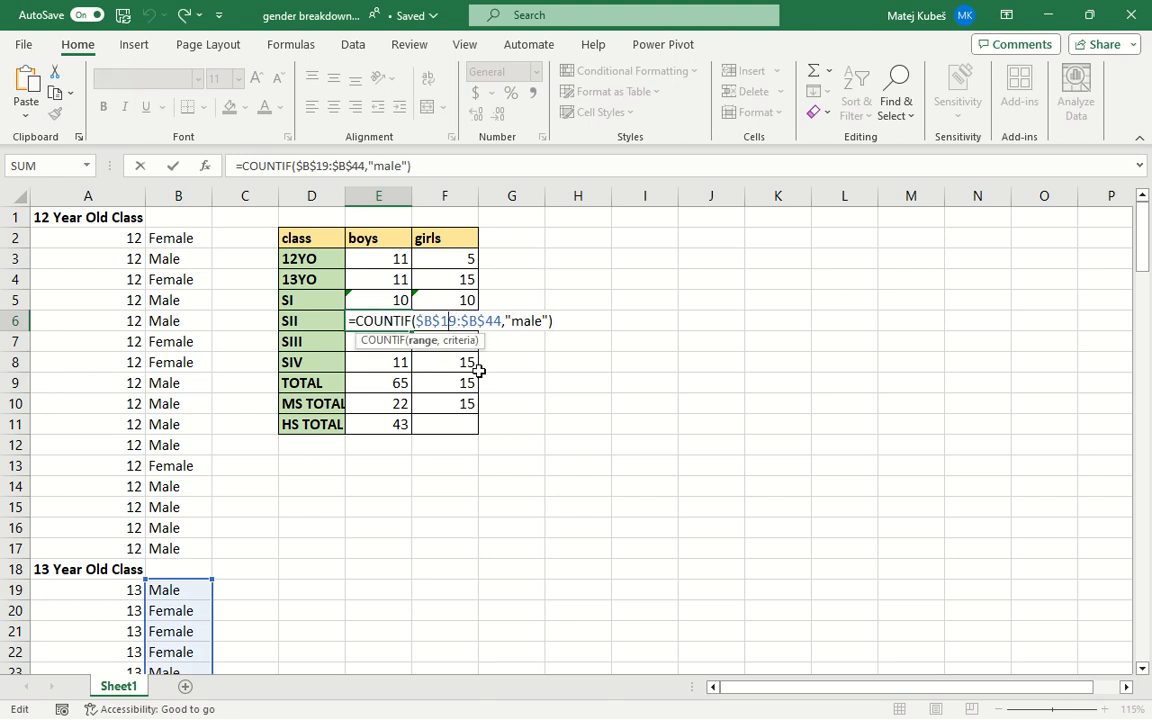
{"action": "key", "text": "Delete"}
{"action": "key", "text": "BackSpace"}
{"action": "type", "text": "66"}
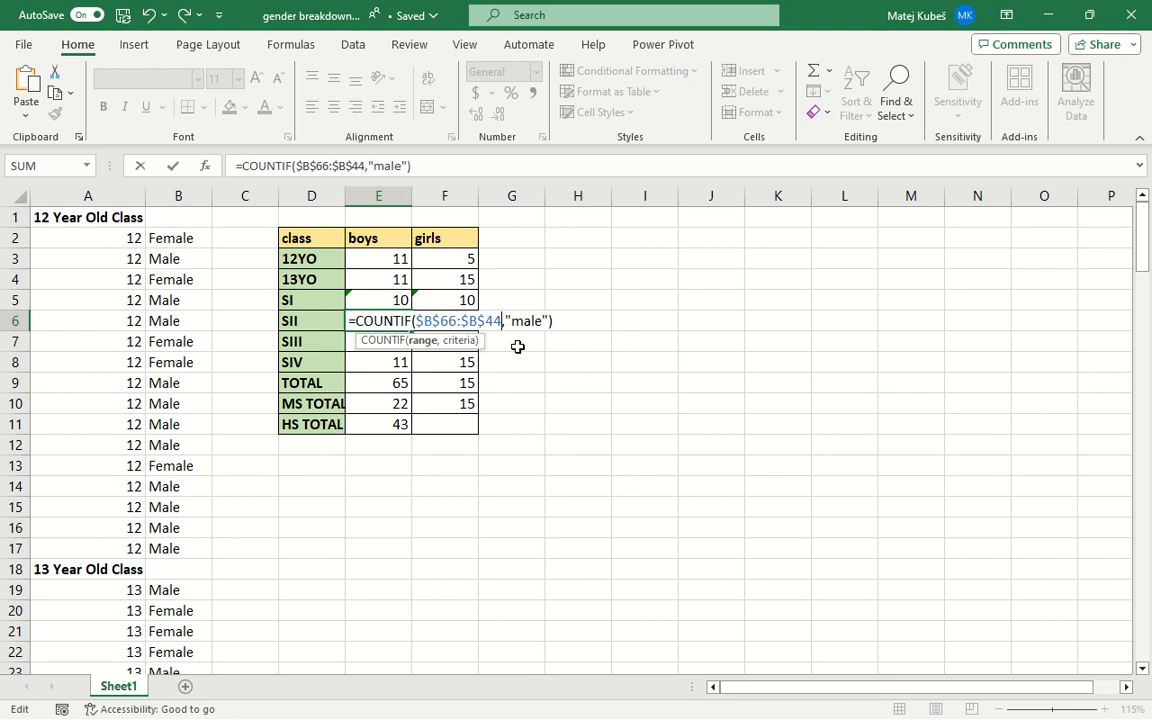
{"action": "key", "text": "BackSpace"}
{"action": "key", "text": "BackSpace"}
{"action": "type", "text": "98"}
{"action": "key", "text": "Return"}
Step: Copy the SII boys' COUNTIF formula across into the SII girls' cell
{"action": "key", "text": "Up"}
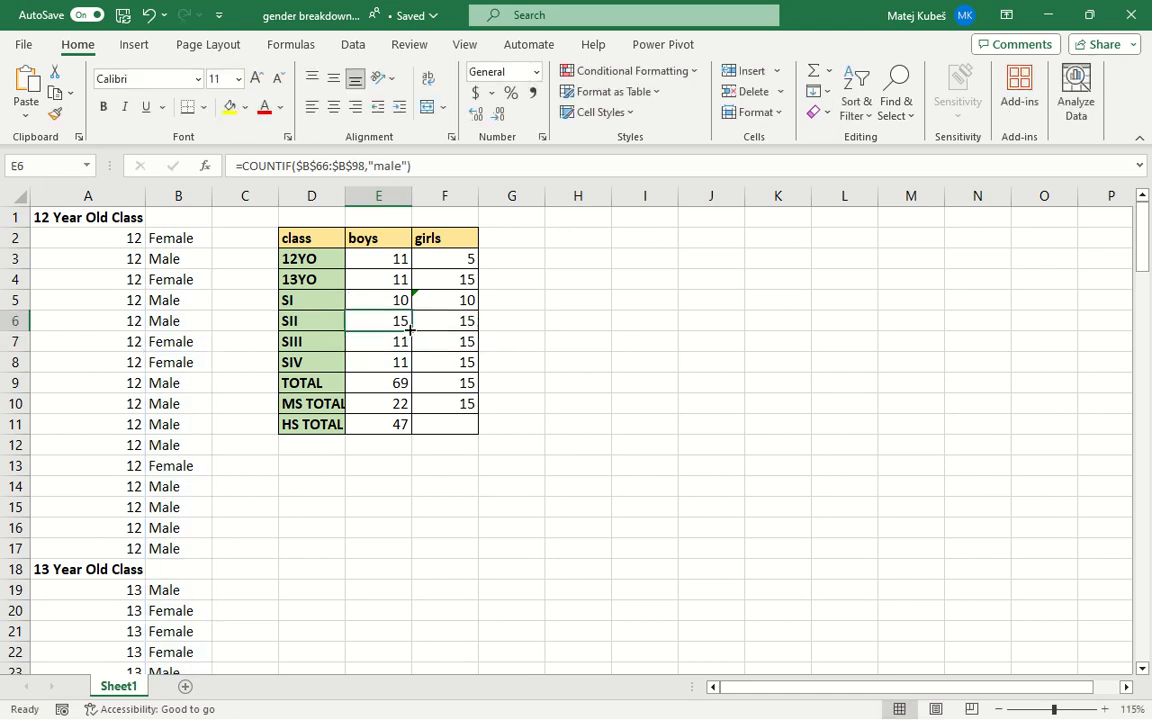
{"action": "left_click_drag", "start_coordinate": [410, 328], "coordinate": [452, 335]}
{"action": "left_click", "coordinate": [442, 319]}
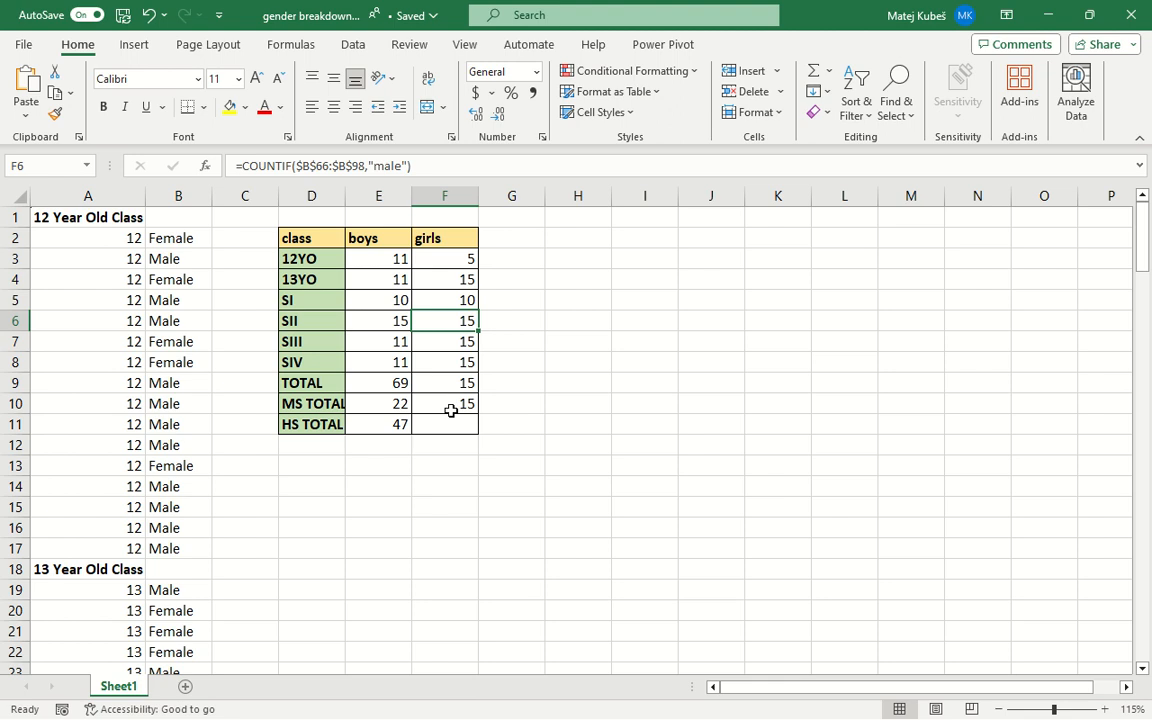
Step: Change the counted range in the SIII boys' formula to $B$100:$B$118, covering the Sec. III Class rows
{"action": "left_click", "coordinate": [379, 338]}
{"action": "scroll", "coordinate": [173, 430], "scroll_direction": "down", "scroll_amount": 5}
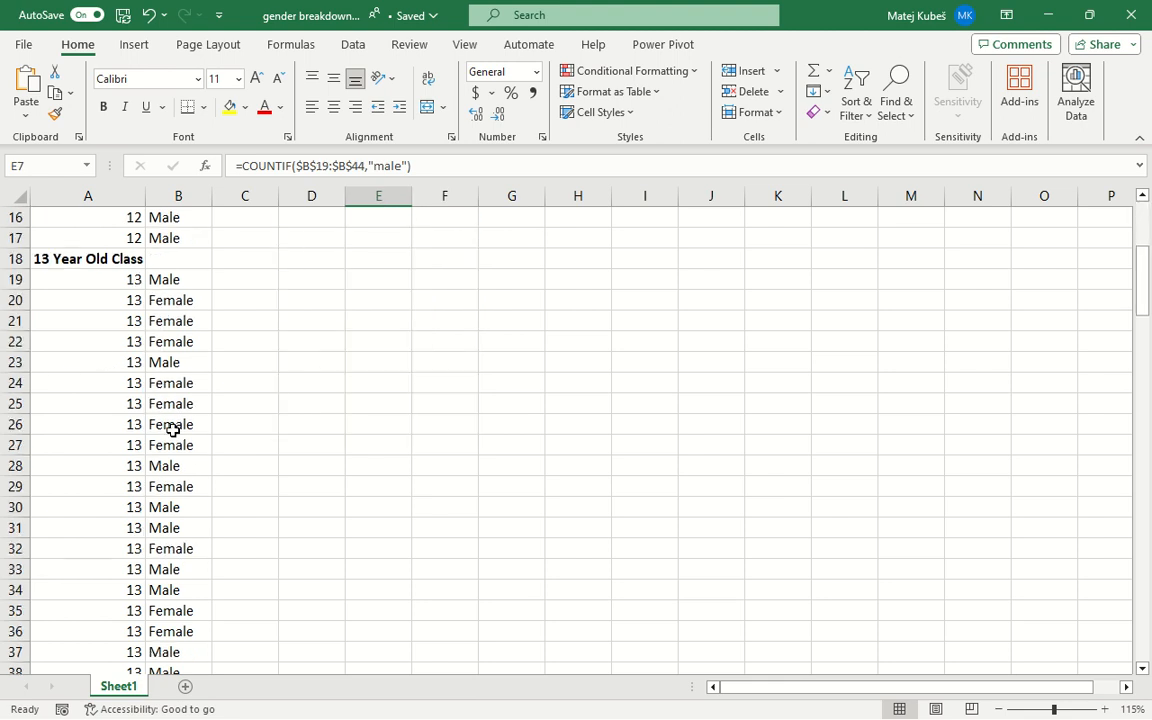
{"action": "scroll", "coordinate": [173, 430], "scroll_direction": "down", "scroll_amount": 15}
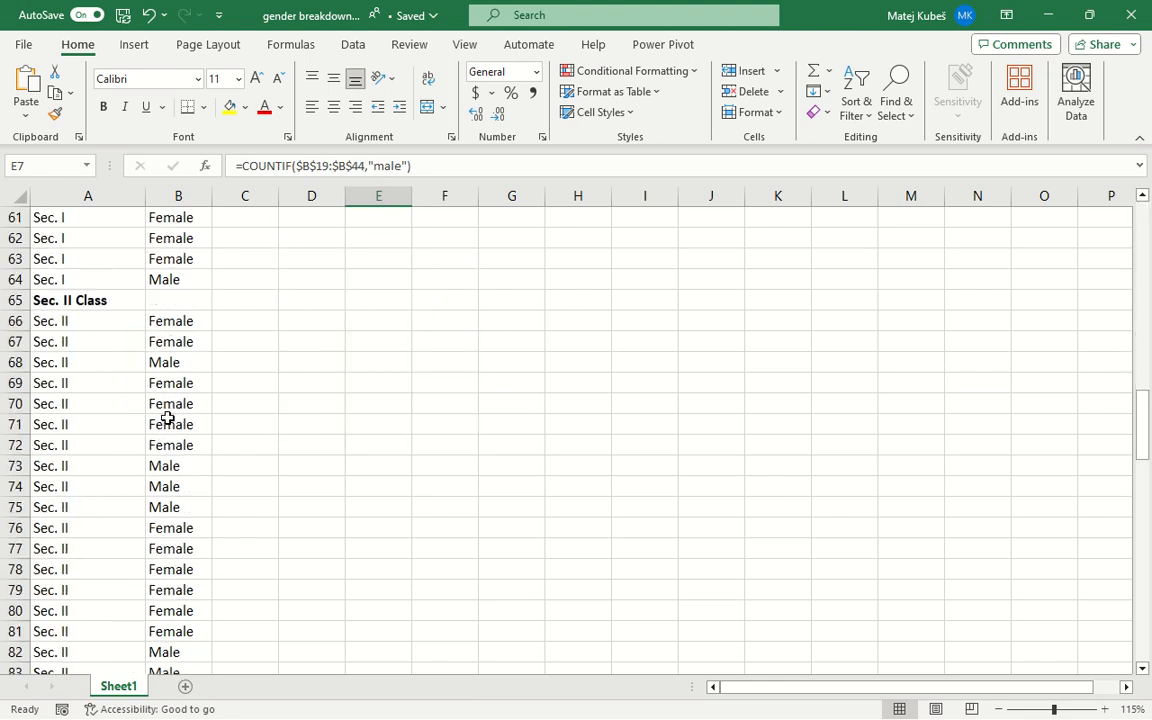
{"action": "scroll", "coordinate": [167, 418], "scroll_direction": "down", "scroll_amount": 11}
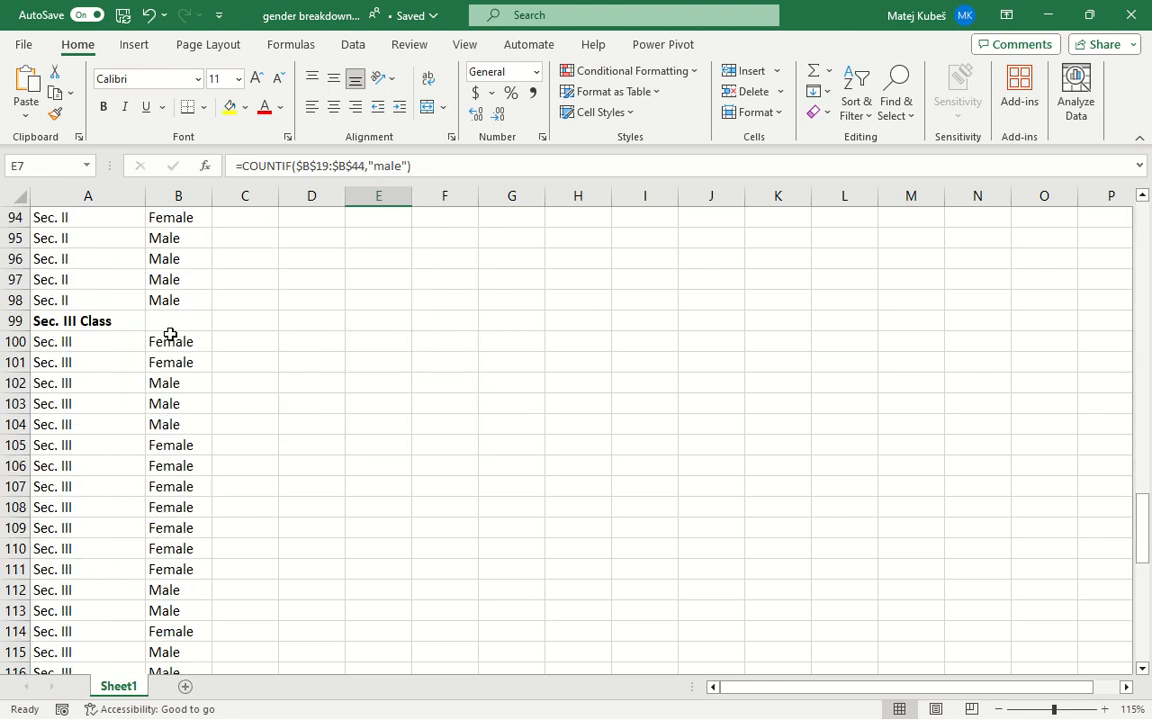
{"action": "left_click", "coordinate": [171, 339]}
{"action": "scroll", "coordinate": [171, 339], "scroll_direction": "down", "scroll_amount": 5}
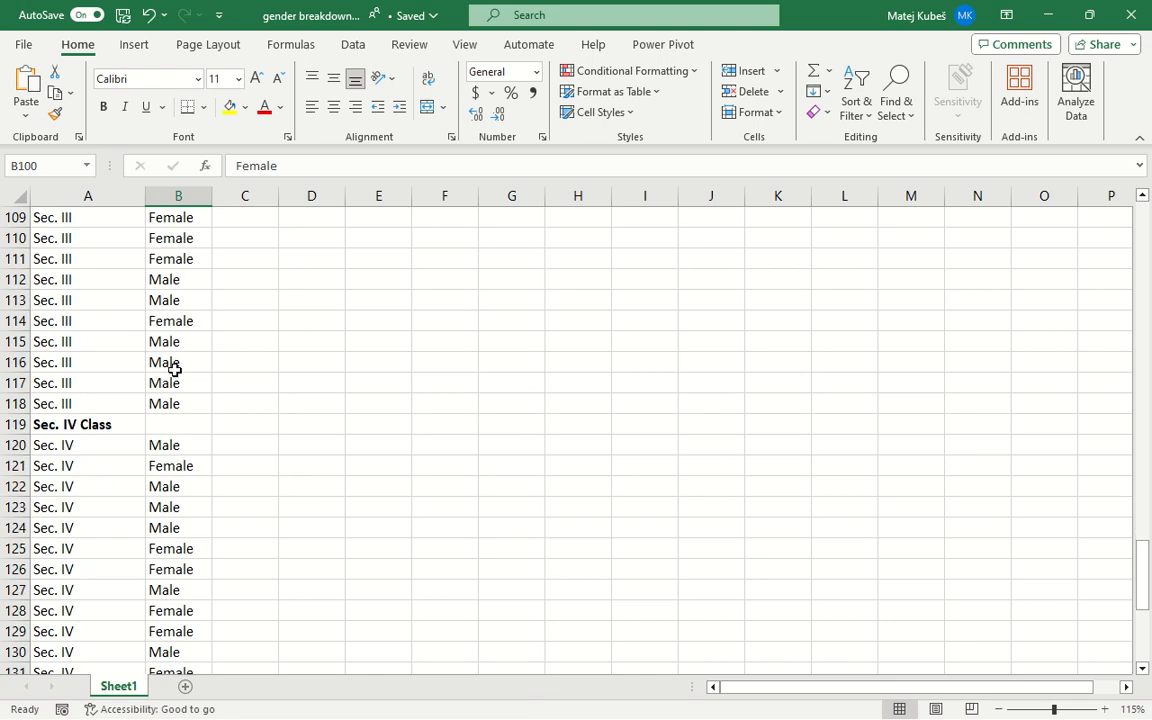
{"action": "left_click", "coordinate": [158, 408]}
{"action": "key", "text": "ctrl+Home"}
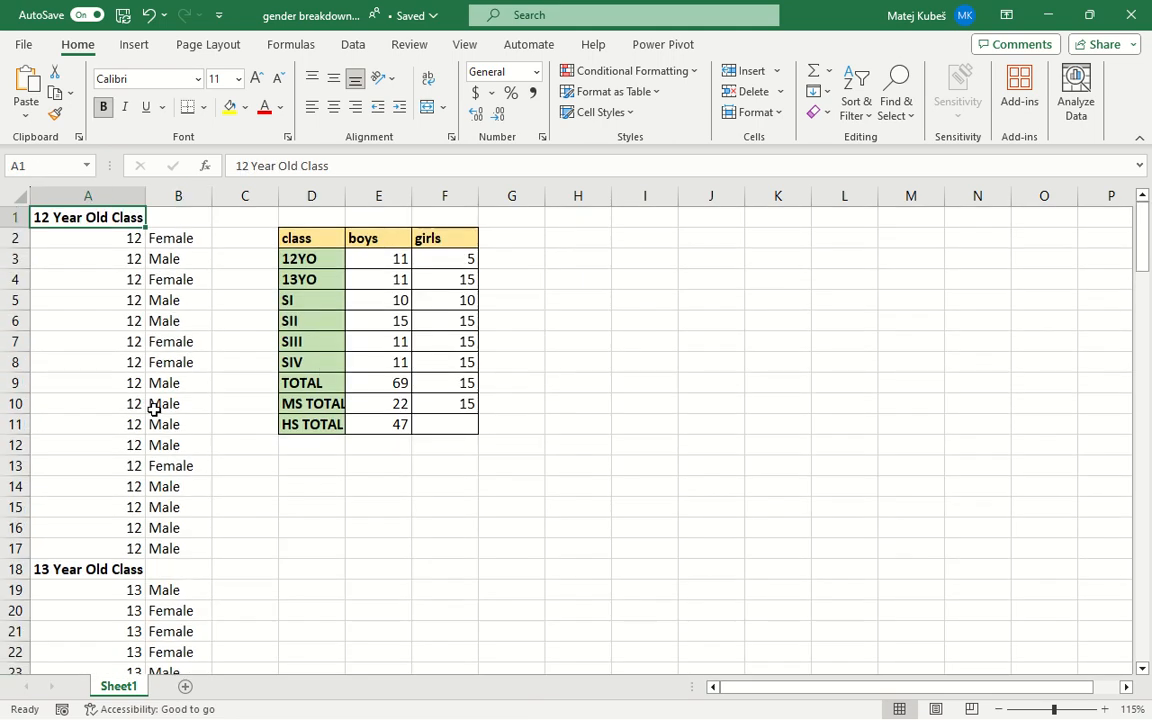
{"action": "double_click", "coordinate": [405, 341]}
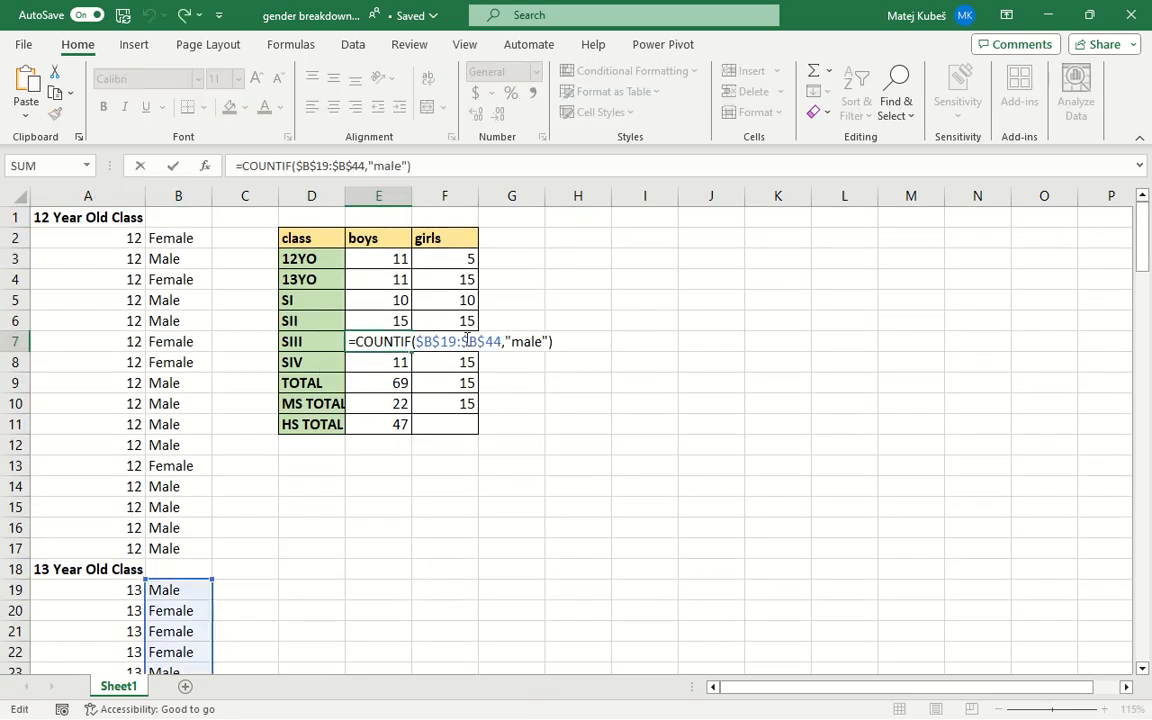
{"action": "key", "text": "Delete"}
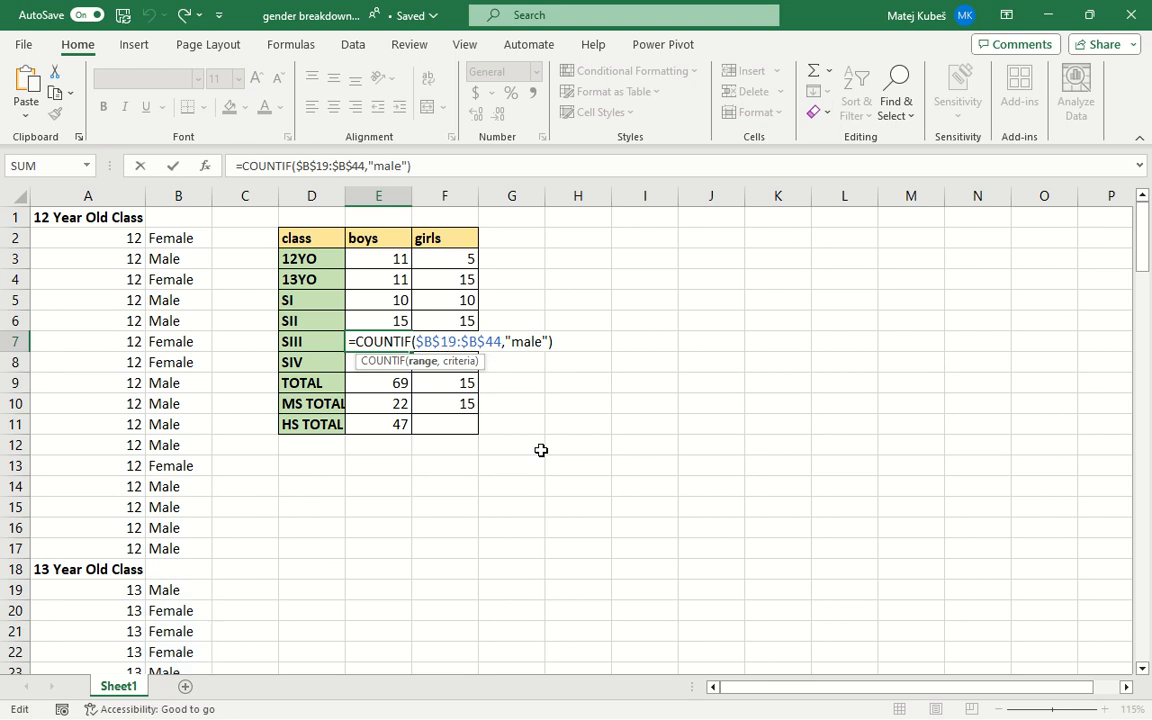
{"action": "type", "text": "00"}
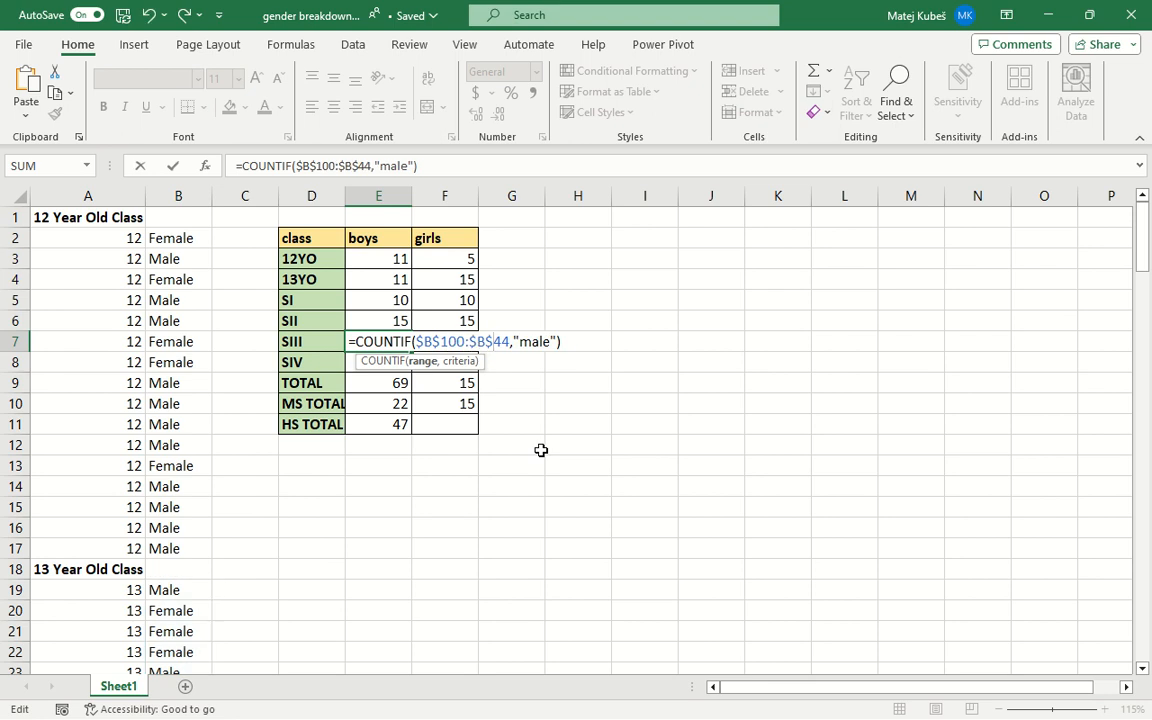
{"action": "key", "text": "BackSpace"}
{"action": "key", "text": "BackSpace"}
{"action": "type", "text": "1"}
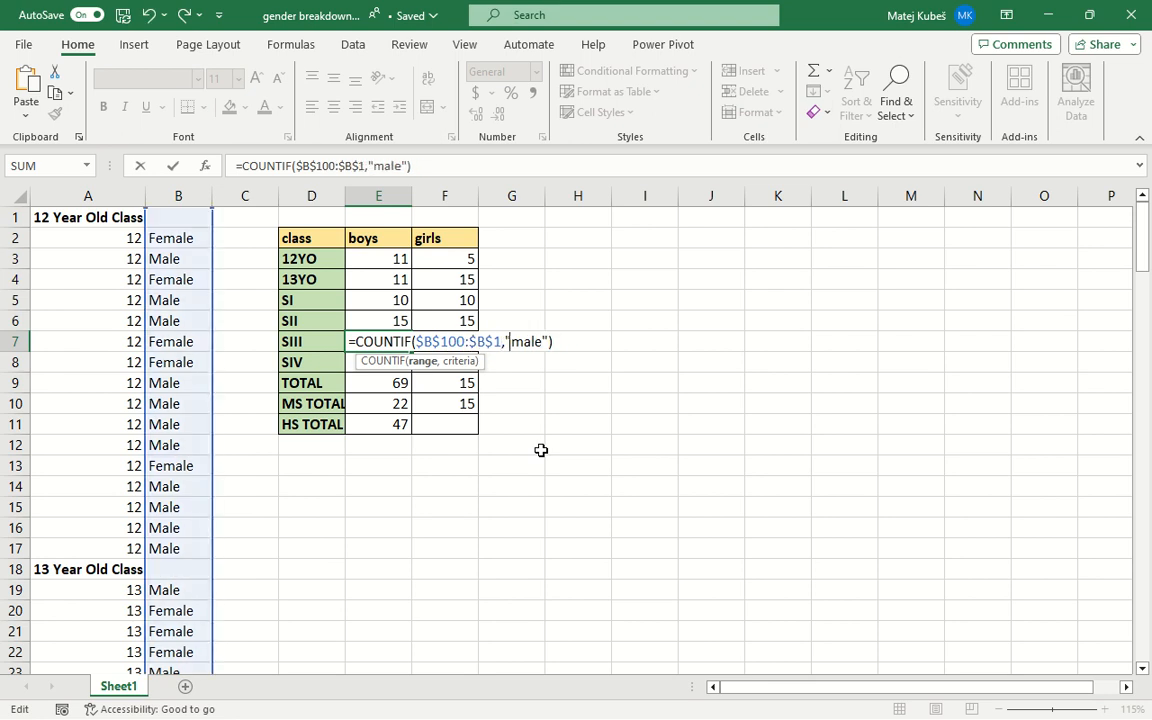
{"action": "type", "text": "18"}
{"action": "key", "text": "Return"}
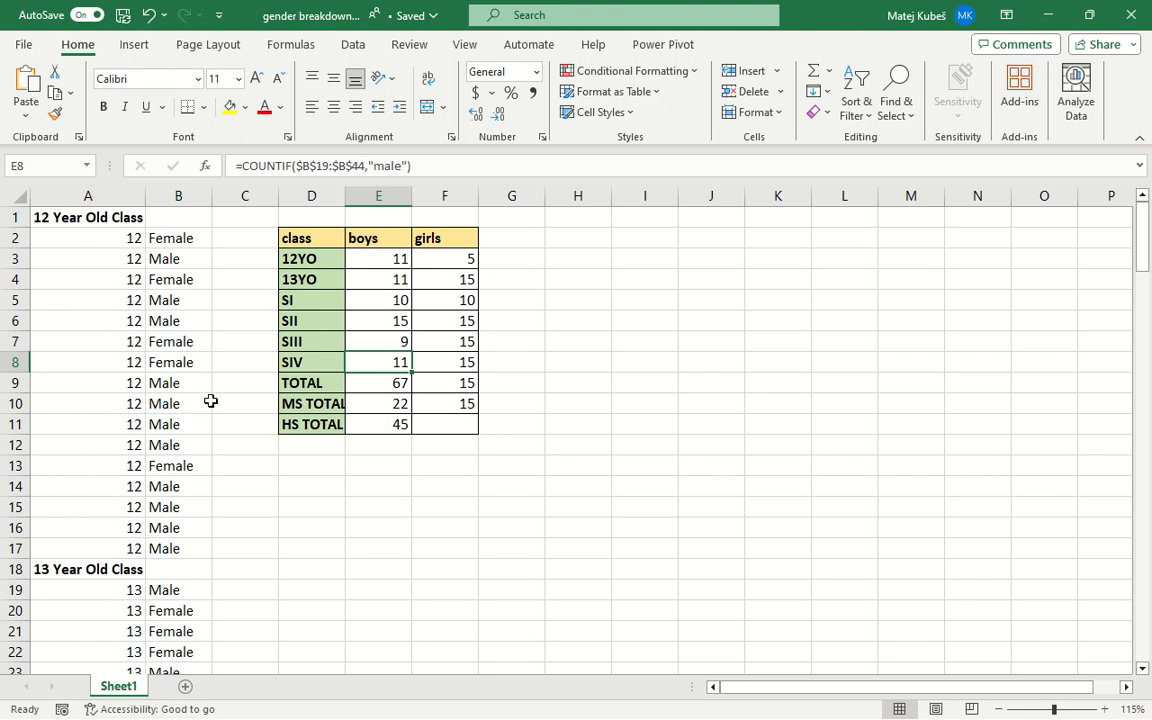
Step: Change the counted range in the SIV boys' formula to $B$120:$B$147, covering the Sec. IV Class rows
{"action": "scroll", "coordinate": [211, 401], "scroll_direction": "down", "scroll_amount": 20}
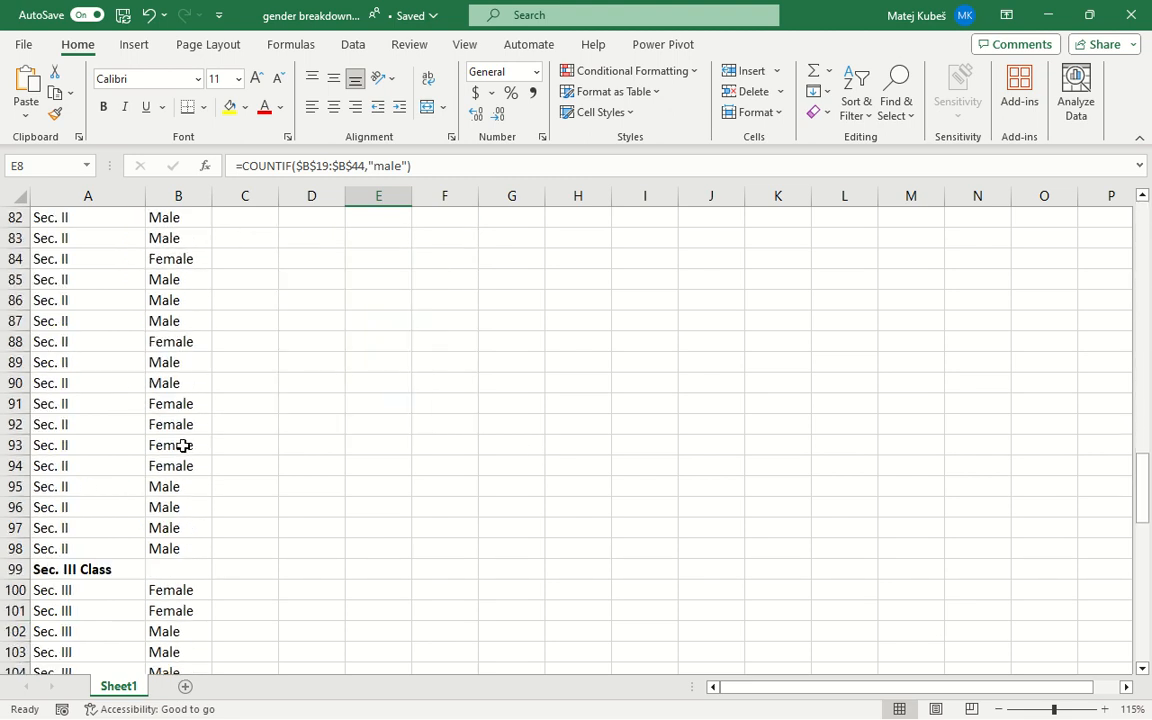
{"action": "scroll", "coordinate": [183, 445], "scroll_direction": "down", "scroll_amount": 13}
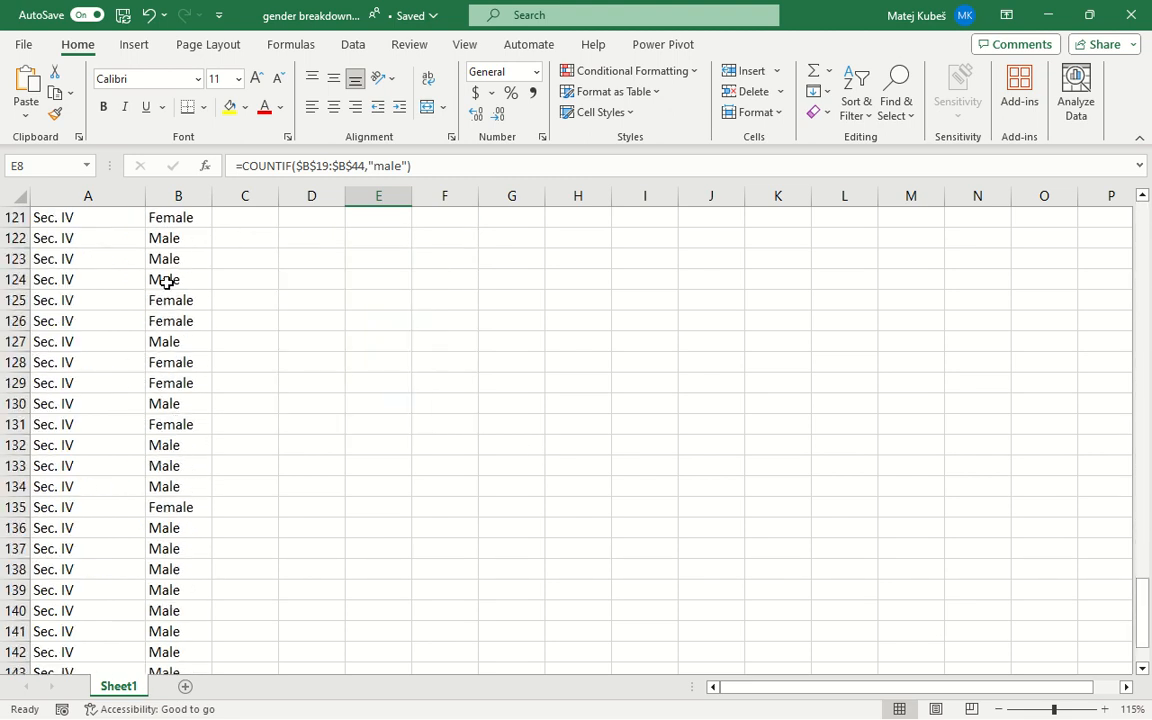
{"action": "scroll", "coordinate": [166, 282], "scroll_direction": "up", "scroll_amount": 1}
{"action": "left_click", "coordinate": [171, 266]}
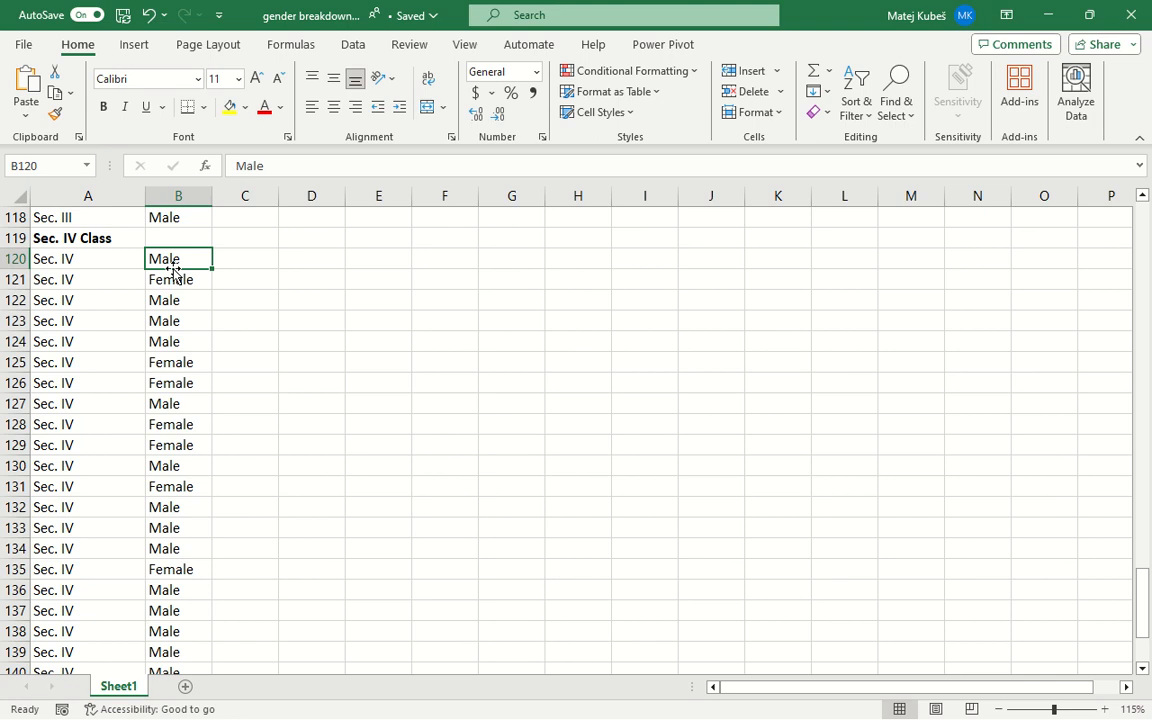
{"action": "scroll", "coordinate": [172, 290], "scroll_direction": "down", "scroll_amount": 5}
{"action": "left_click", "coordinate": [174, 510]}
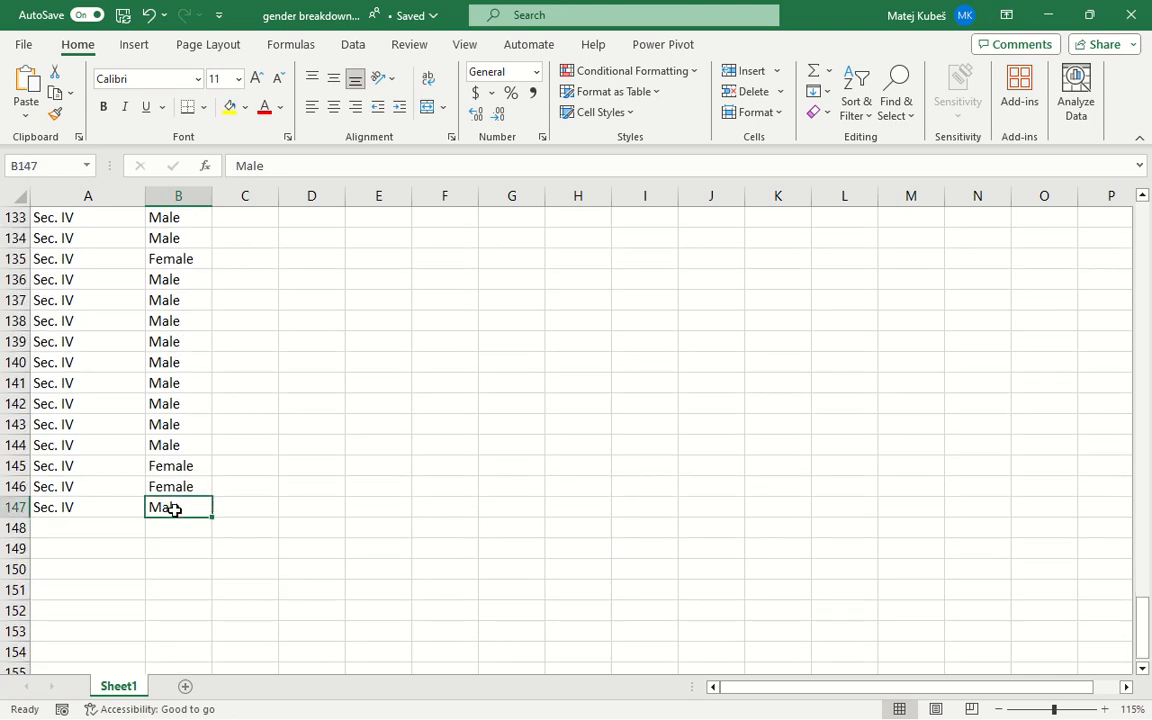
{"action": "key", "text": "ctrl+Home"}
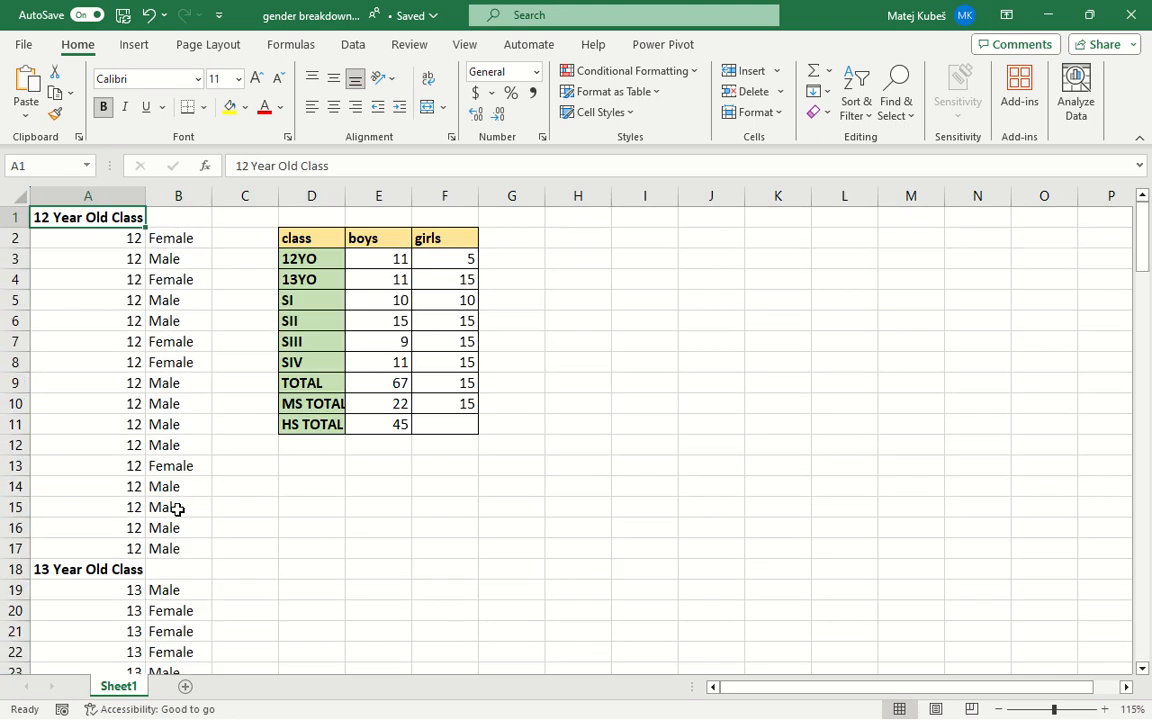
{"action": "left_click", "coordinate": [398, 365]}
{"action": "key", "text": "F2"}
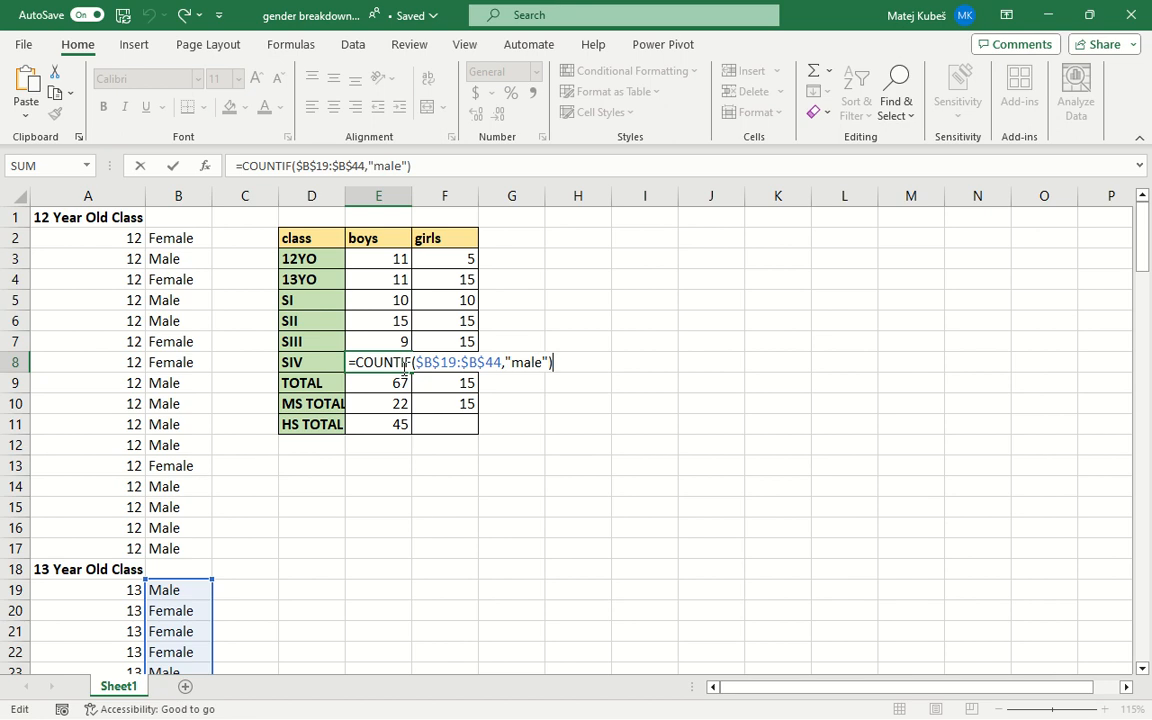
{"action": "left_click", "coordinate": [450, 363]}
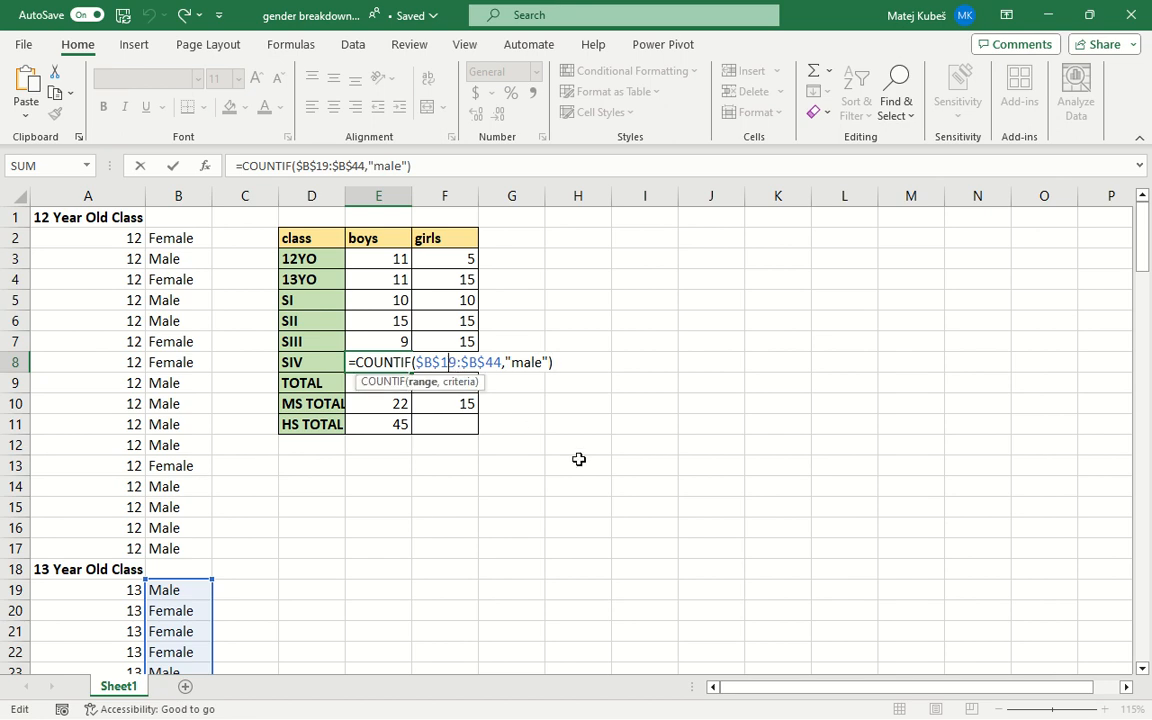
{"action": "key", "text": "BackSpace"}
{"action": "type", "text": "20:$B$"}
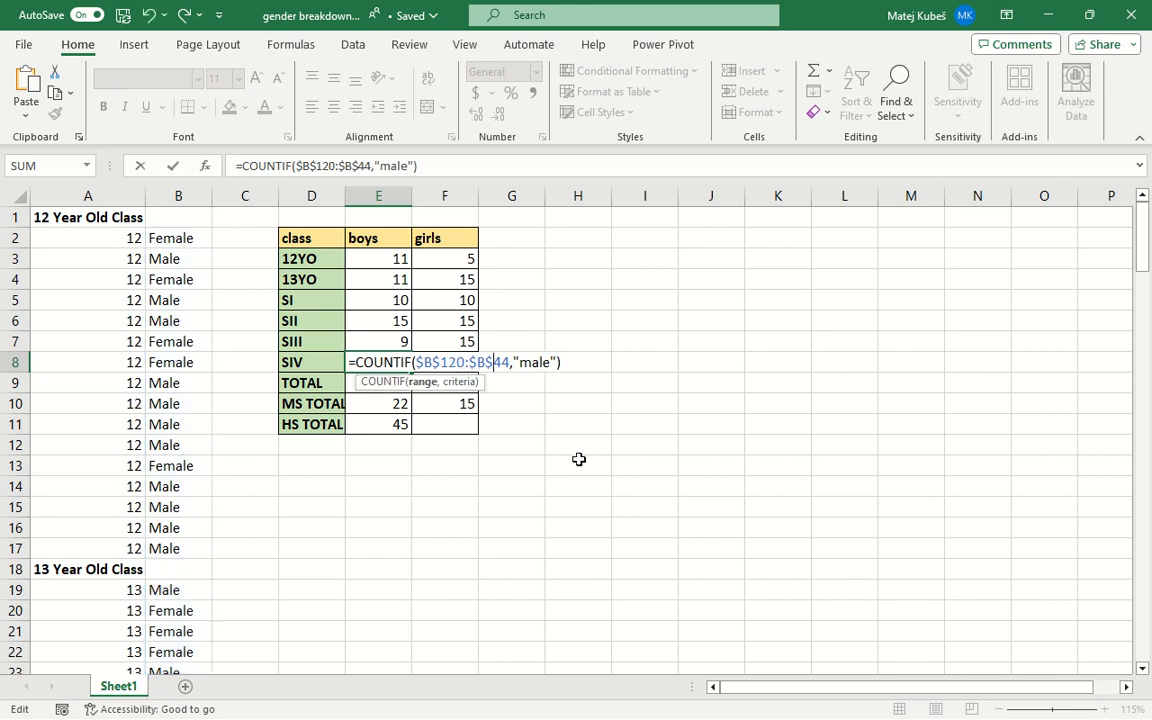
{"action": "type", "text": "1"}
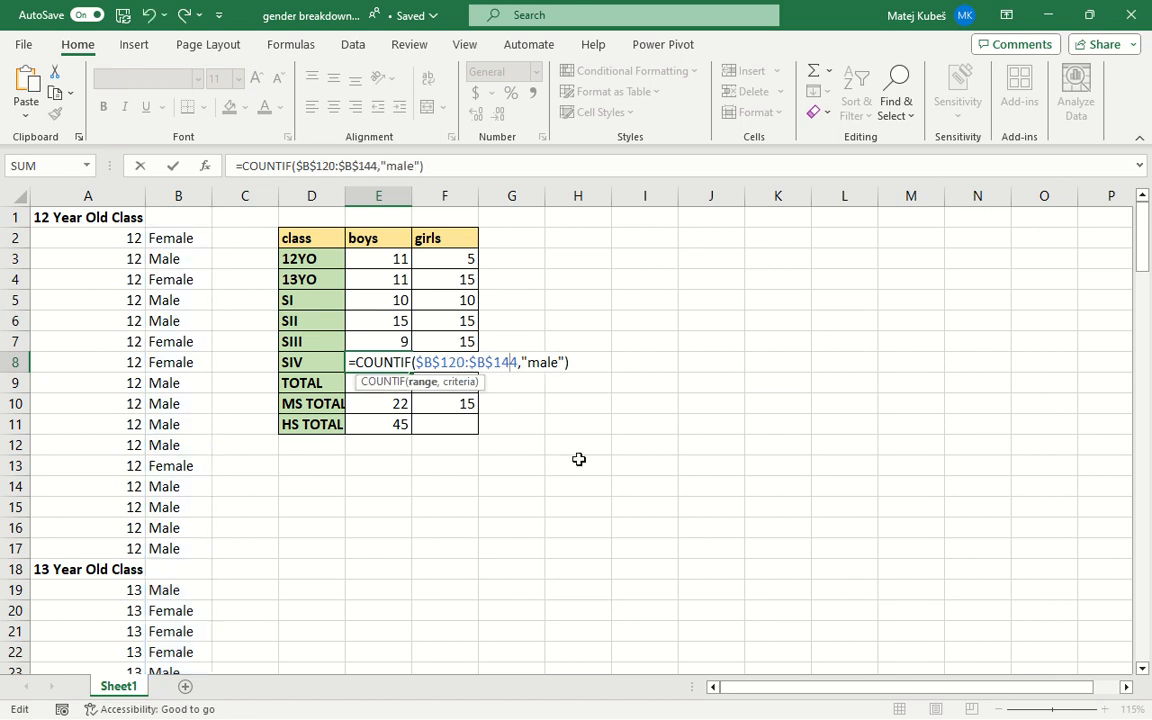
{"action": "key", "text": "BackSpace"}
{"action": "type", "text": "7"}
{"action": "key", "text": "Return"}
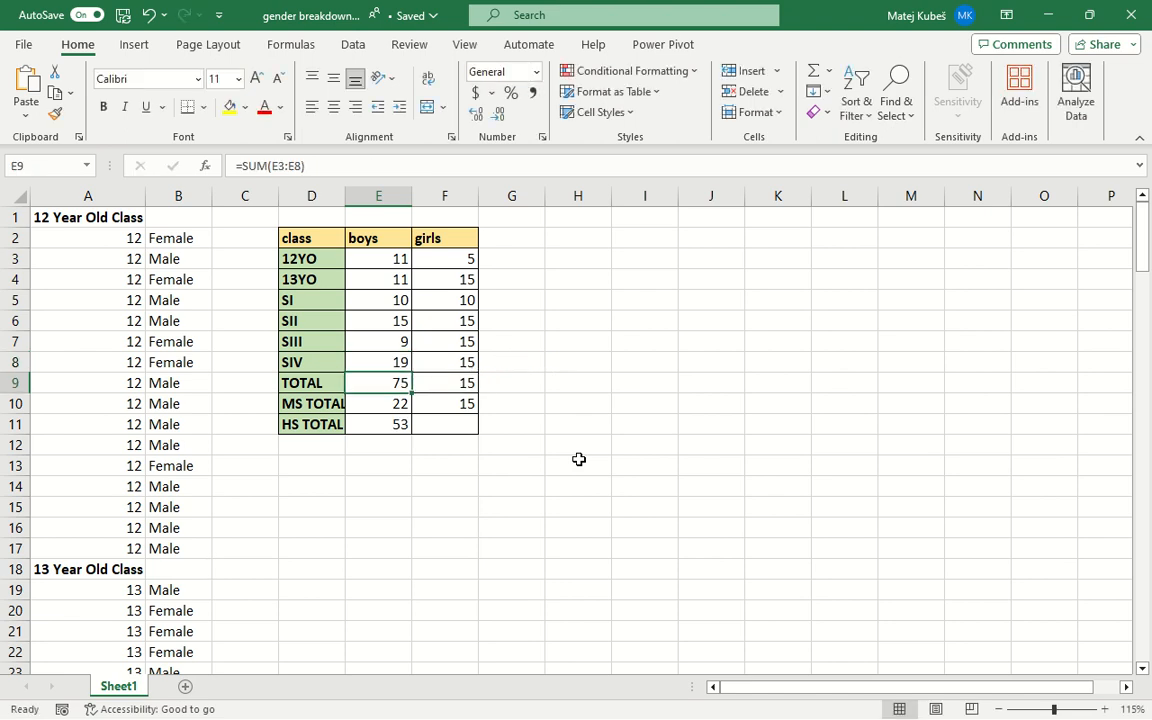
Step: Copy the SIV and SIII boys' COUNTIF formulas across into the matching girls' cells
{"action": "key", "text": "Up"}
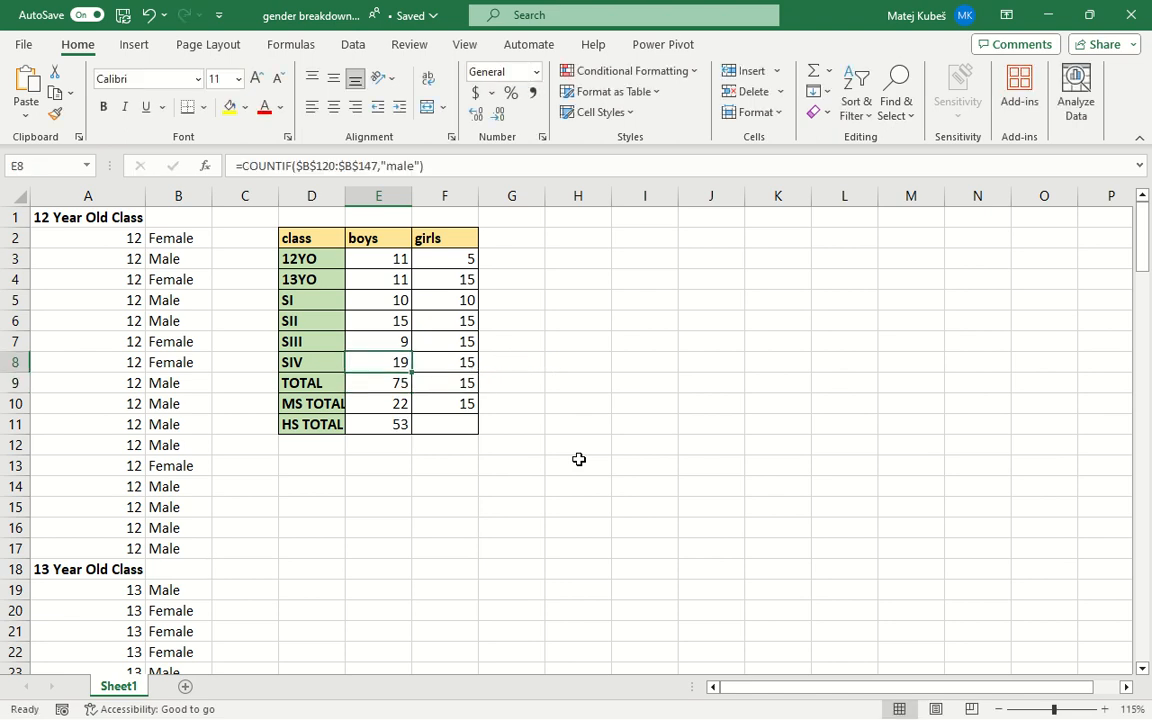
{"action": "left_click_drag", "start_coordinate": [412, 375], "coordinate": [470, 352]}
{"action": "left_click", "coordinate": [404, 346]}
Step: Examine the range and criterion of each girls' COUNTIF formula, from SIV up to 12YO and back to 13YO
{"action": "double_click", "coordinate": [450, 364]}
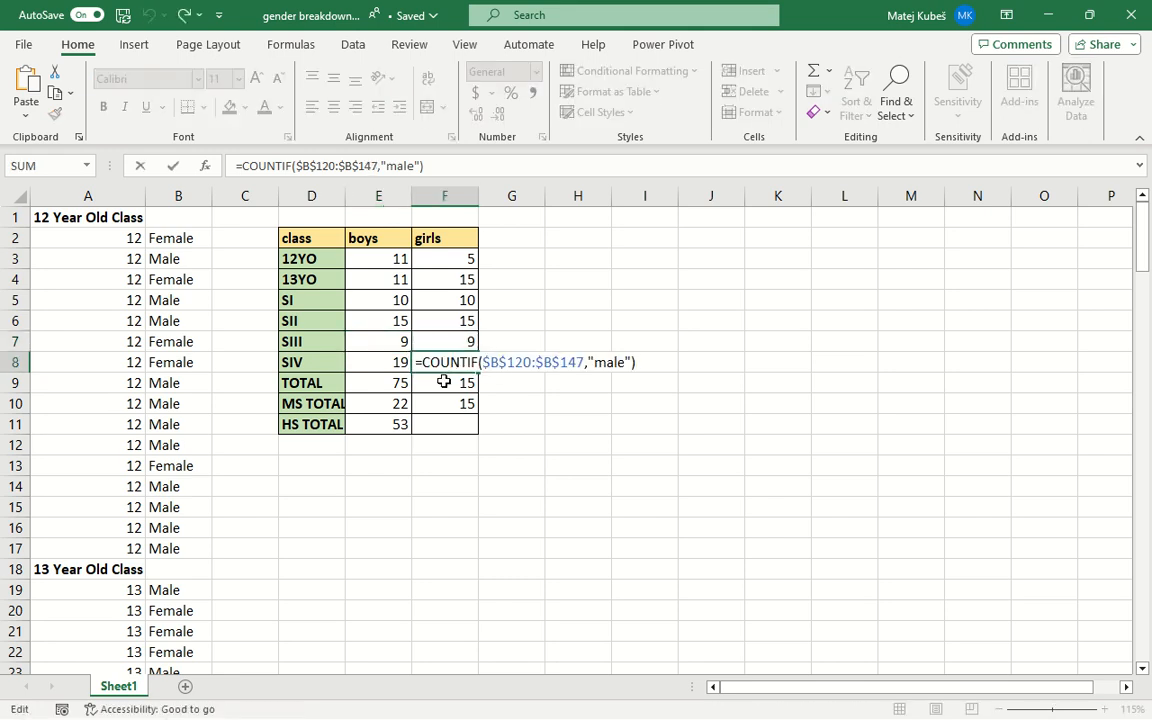
{"action": "key", "text": "Escape"}
{"action": "key", "text": "Up"}
{"action": "key", "text": "F2"}
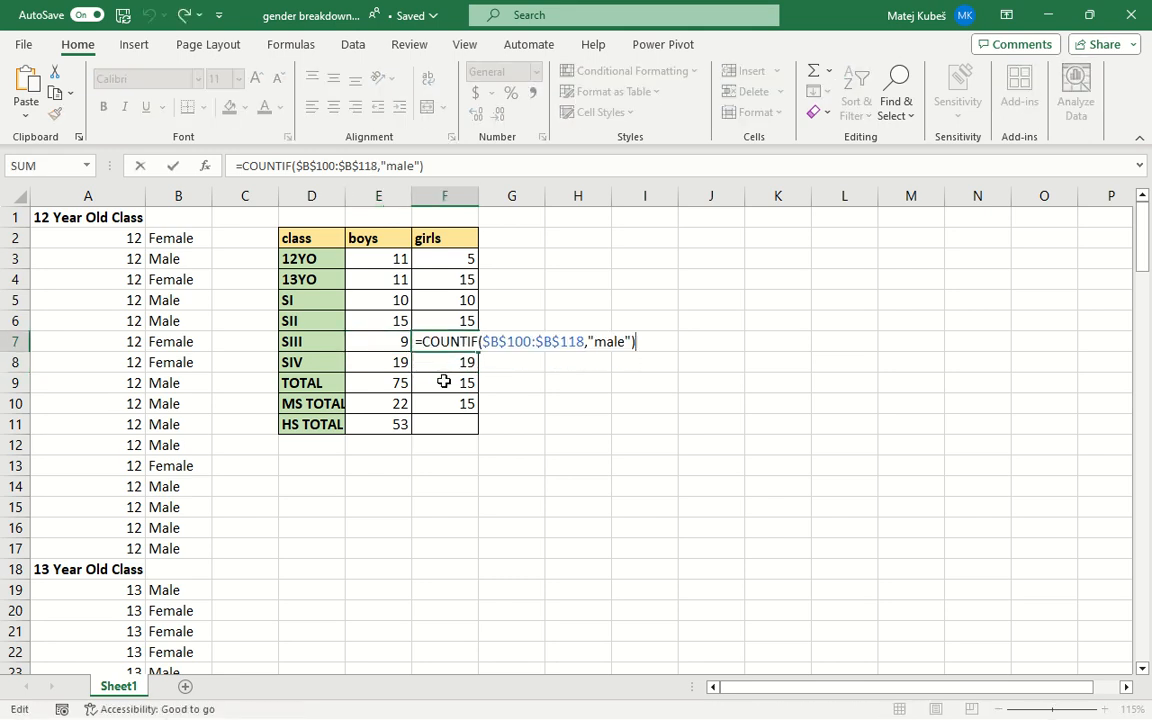
{"action": "key", "text": "Escape"}
{"action": "key", "text": "Up"}
{"action": "key", "text": "F2"}
{"action": "key", "text": "Escape"}
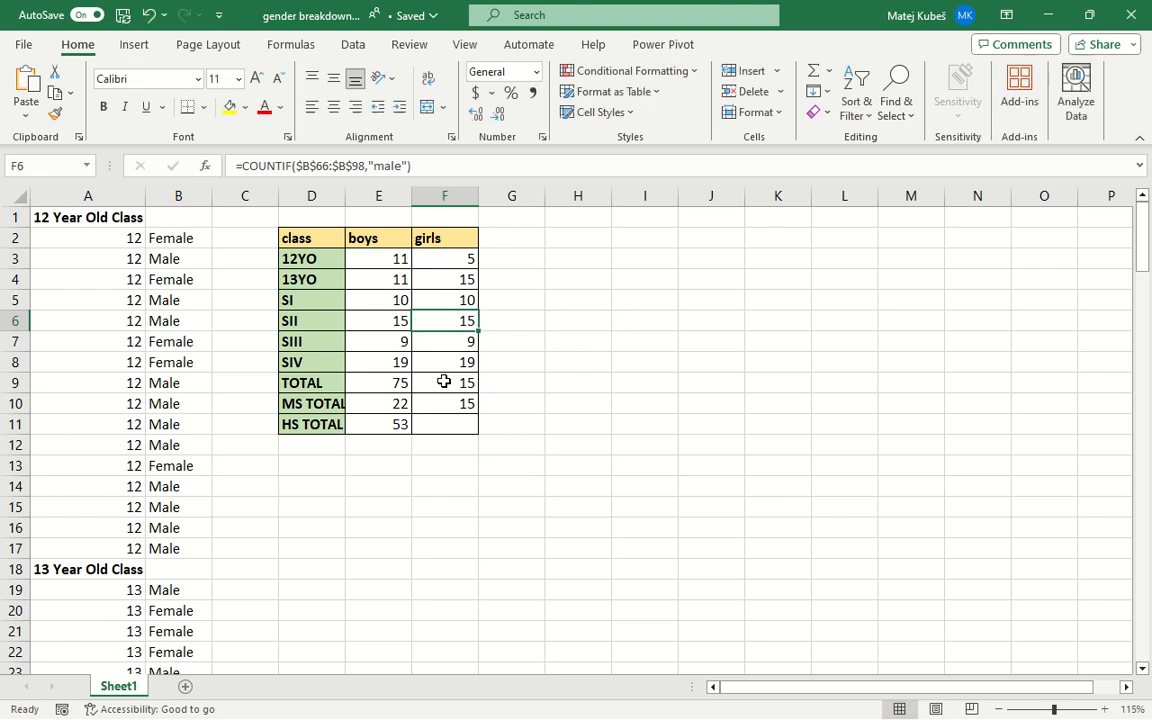
{"action": "key", "text": "Up"}
{"action": "key", "text": "F2"}
{"action": "key", "text": "Escape"}
{"action": "key", "text": "Up"}
{"action": "key", "text": "F2"}
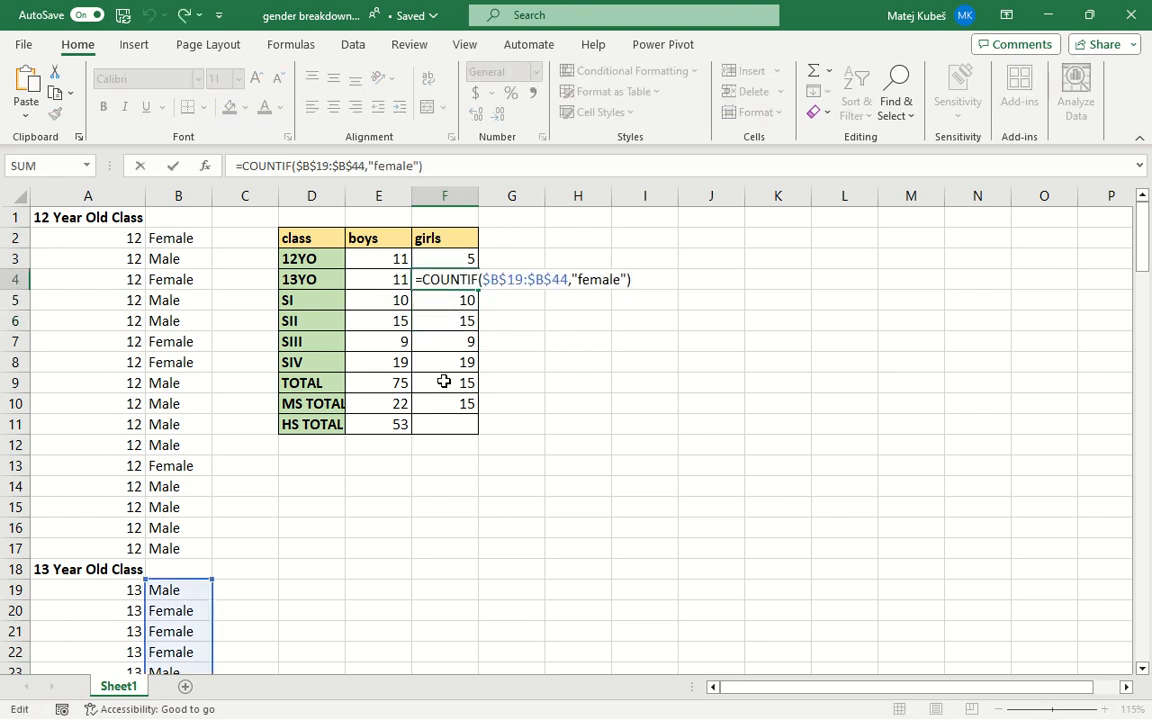
{"action": "key", "text": "Escape"}
{"action": "key", "text": "Up"}
{"action": "key", "text": "F2"}
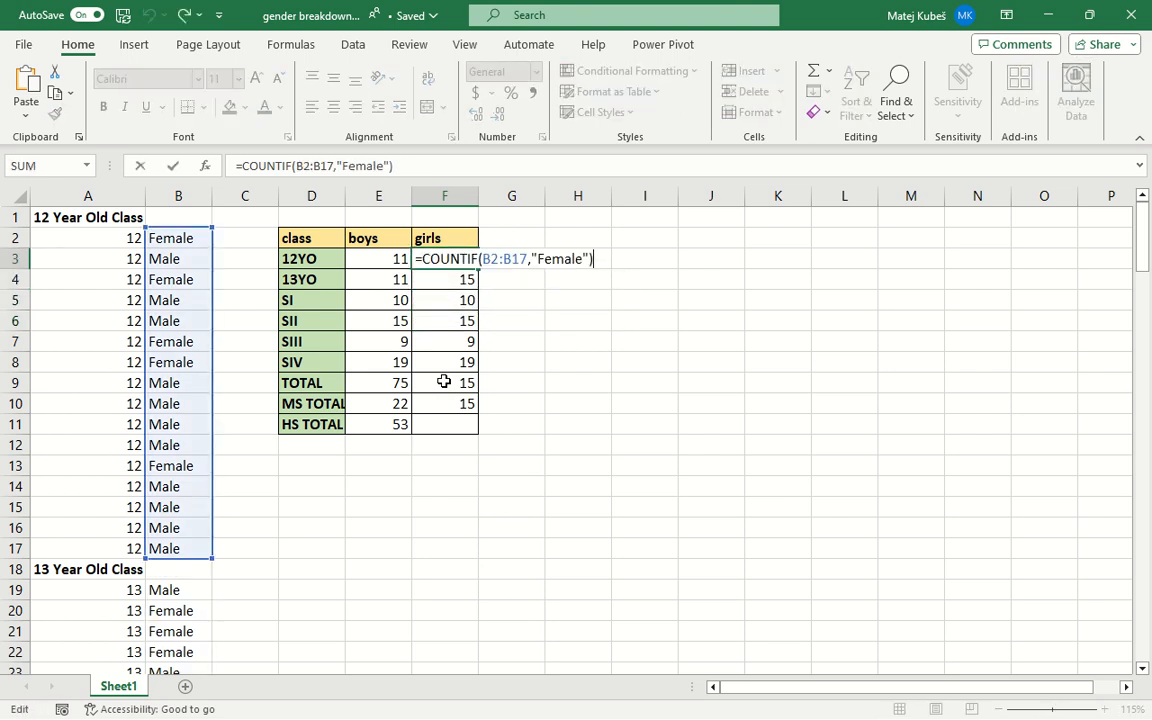
{"action": "key", "text": "Escape"}
{"action": "key", "text": "Down"}
{"action": "key", "text": "F2"}
{"action": "key", "text": "Escape"}
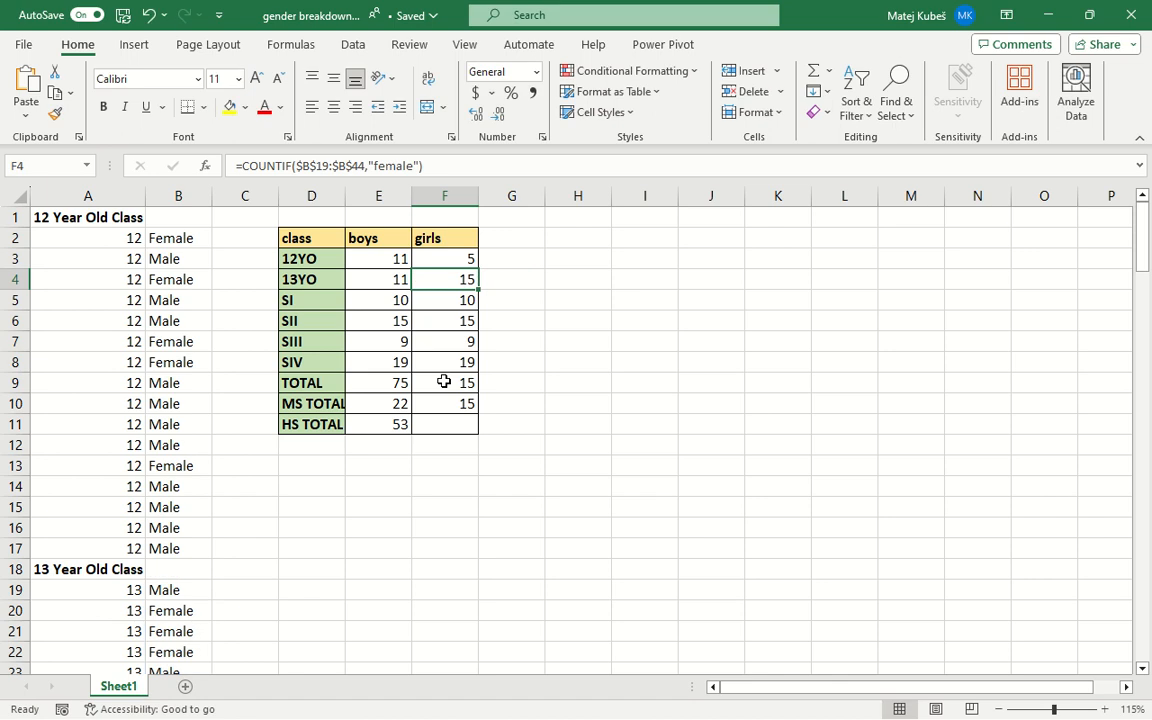
Step: Insert an AutoSum of F3:F10 in the girls' HS TOTAL cell
{"action": "key", "text": "Down"}
{"action": "key", "text": "Down"}
{"action": "key", "text": "Down"}
{"action": "key", "text": "Down"}
{"action": "key", "text": "Down"}
{"action": "key", "text": "Down"}
{"action": "key", "text": "Down"}
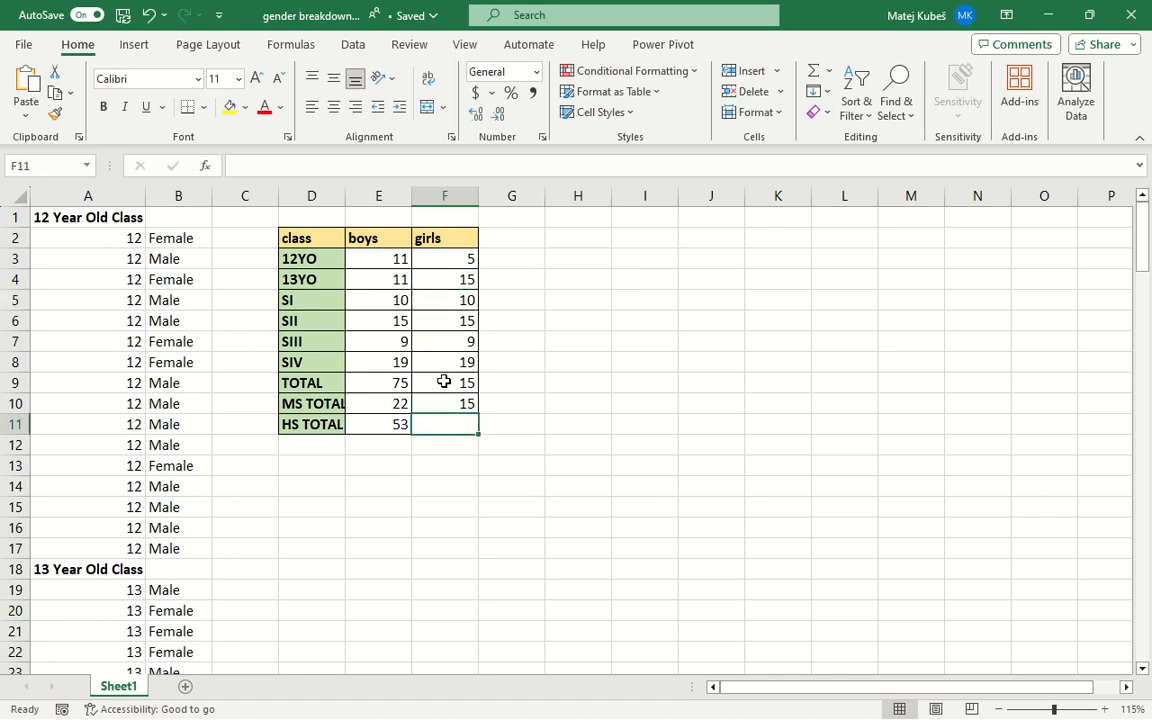
{"action": "left_click", "coordinate": [816, 70]}
{"action": "key", "text": "Return"}
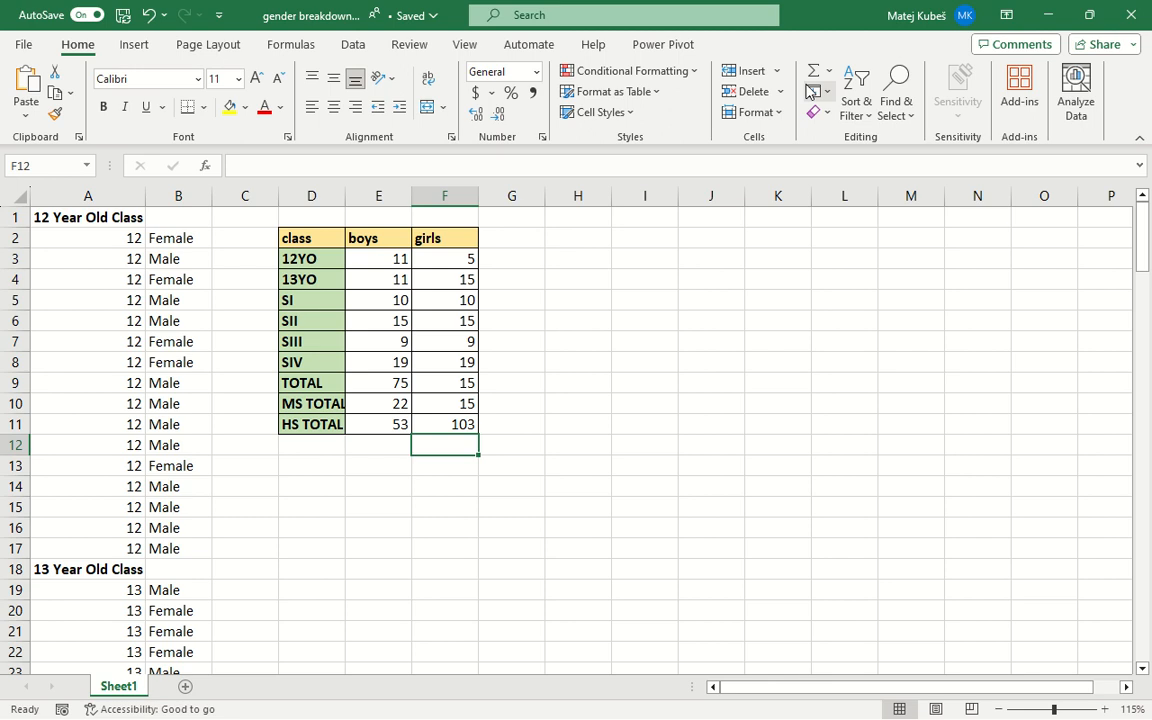
Step: Compare the ranges summed by the boys' and girls' HS TOTAL formulas
{"action": "key", "text": "Up"}
{"action": "key", "text": "Left"}
{"action": "key", "text": "F2"}
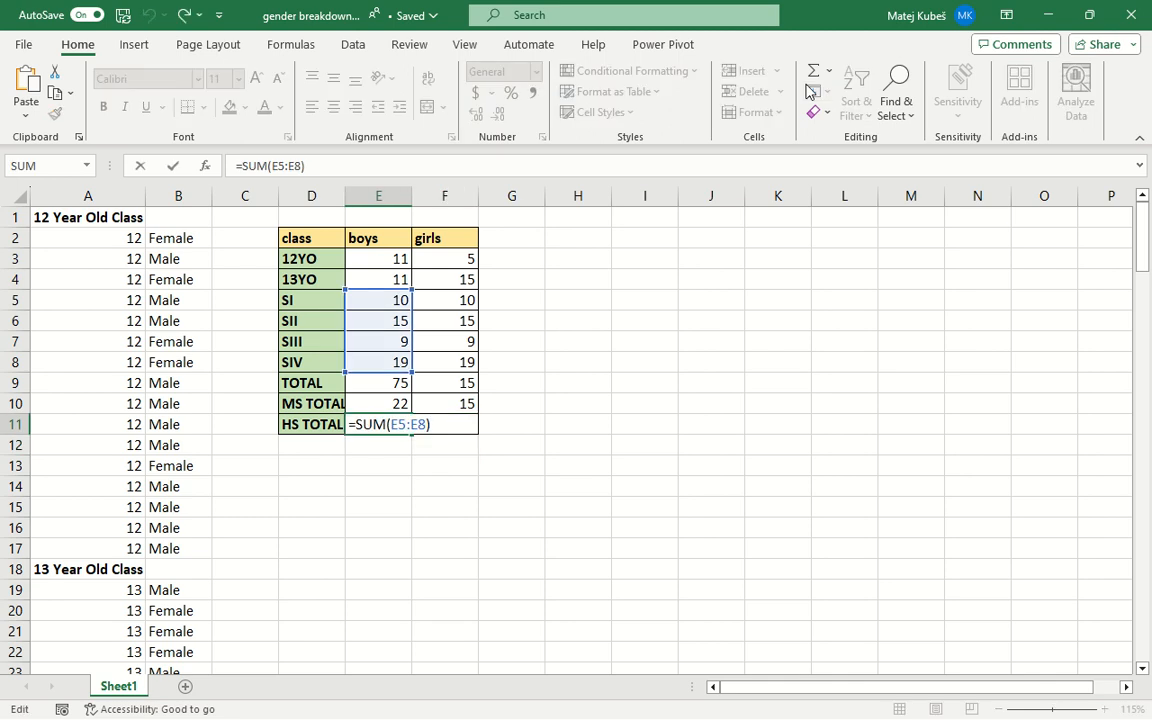
{"action": "key", "text": "Tab"}
{"action": "key", "text": "F2"}
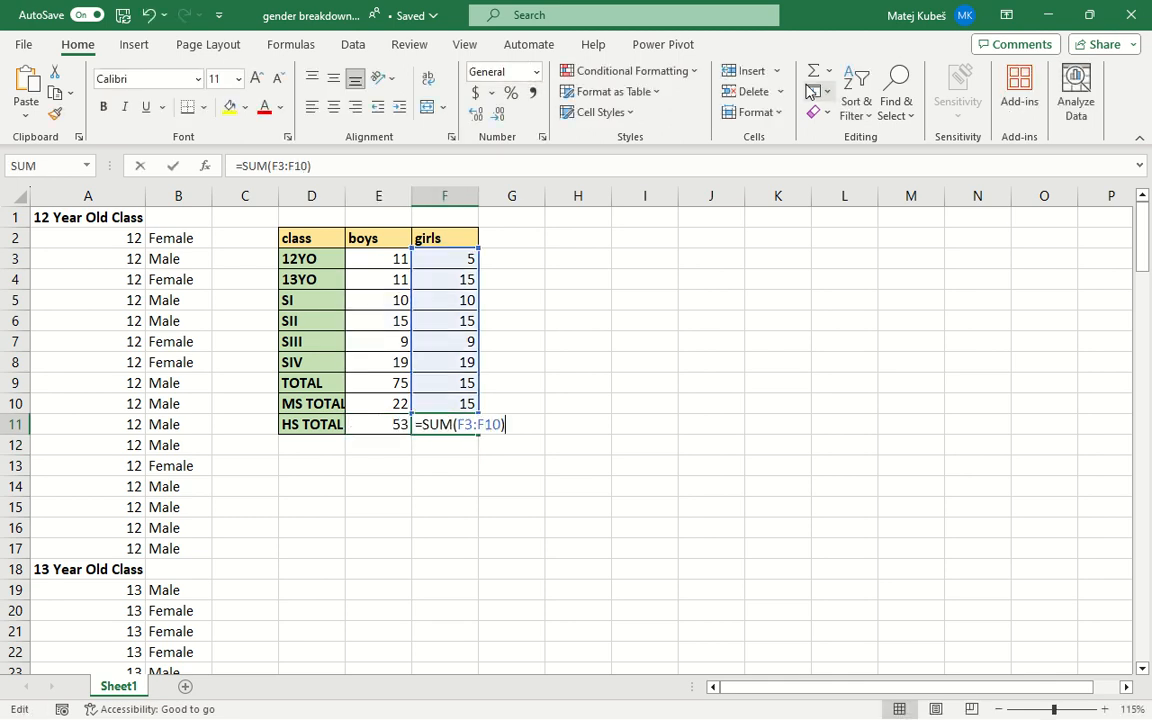
{"action": "key", "text": "Escape"}
Step: Clear the girls' TOTAL and MS TOTAL cells and fill them with the boys' total formulas copied across
{"action": "key", "text": "Up"}
{"action": "key", "text": "Up"}
{"action": "key", "text": "F2"}
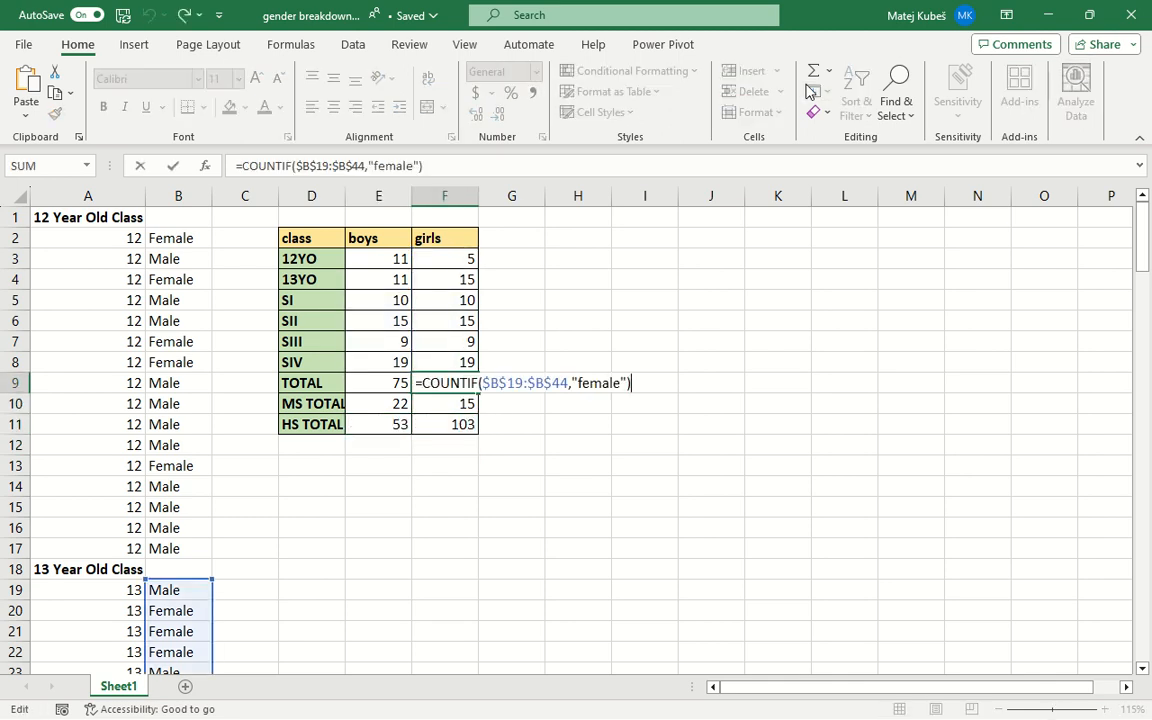
{"action": "key", "text": "Escape"}
{"action": "key", "text": "Delete"}
{"action": "key", "text": "Down"}
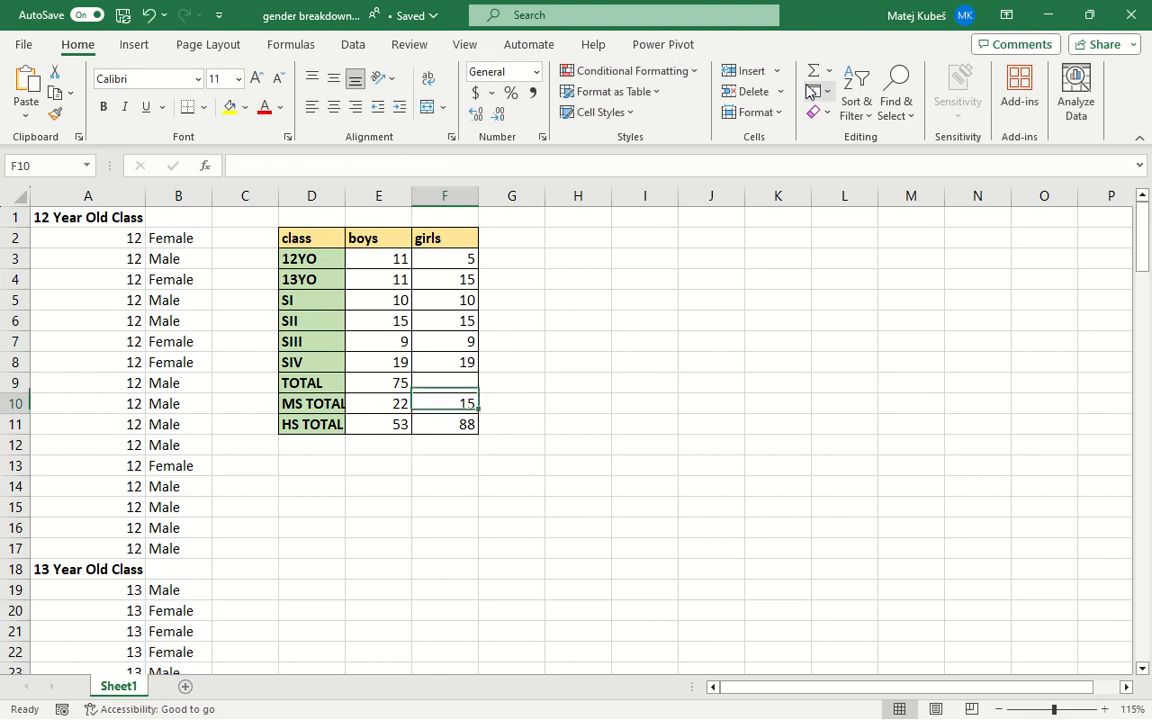
{"action": "key", "text": "Delete"}
{"action": "key", "text": "Up"}
{"action": "key", "text": "Left"}
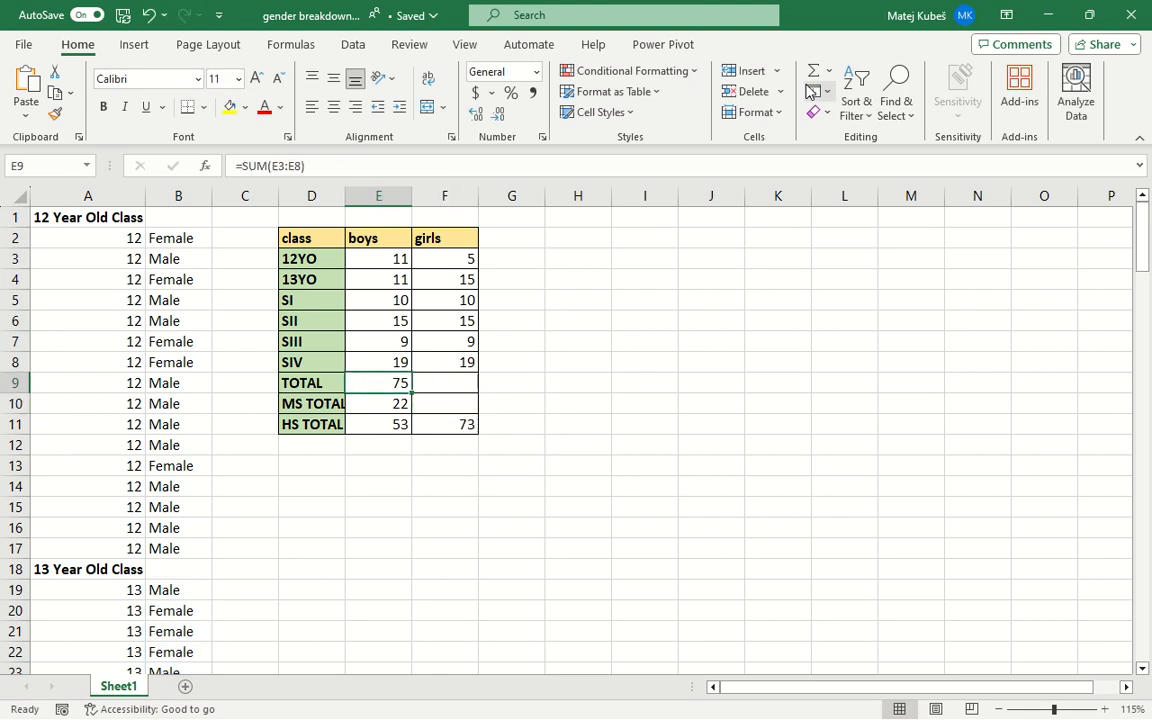
{"action": "left_click_drag", "start_coordinate": [410, 394], "coordinate": [458, 410]}
{"action": "left_click", "coordinate": [401, 416]}
Step: Check the formulas in the girls' TOTAL and MS TOTAL cells against the boys' MS TOTAL formula
{"action": "left_click", "coordinate": [424, 427]}
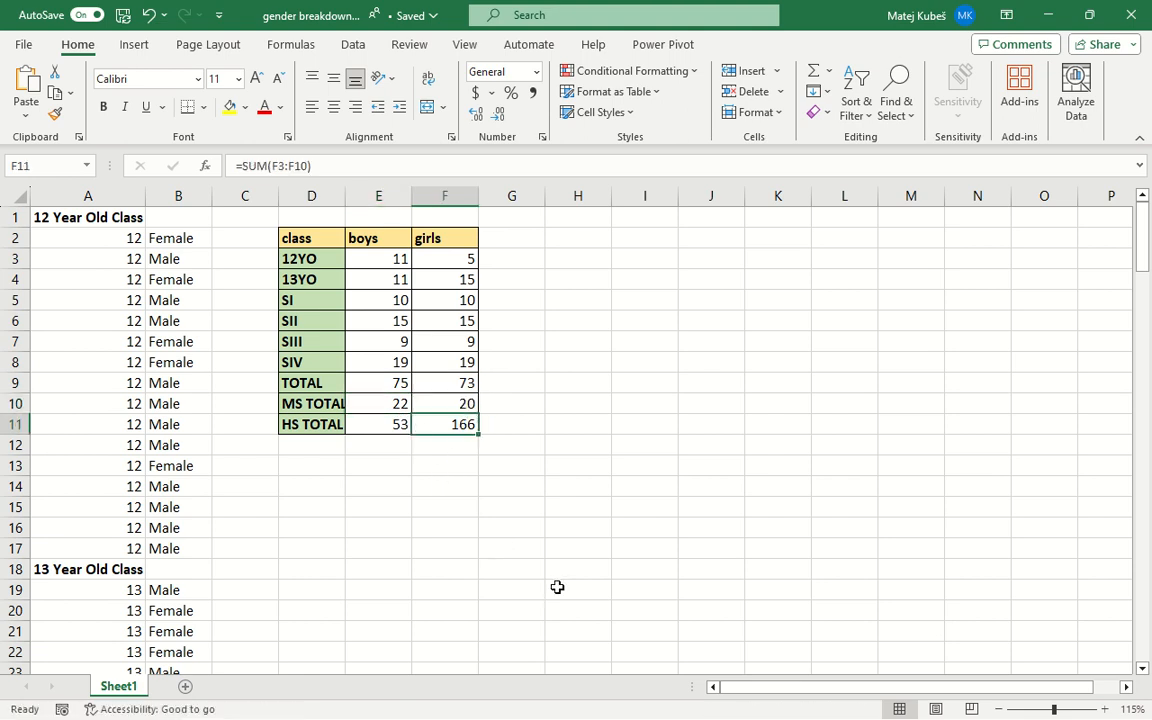
{"action": "key", "text": "Up"}
{"action": "key", "text": "Up"}
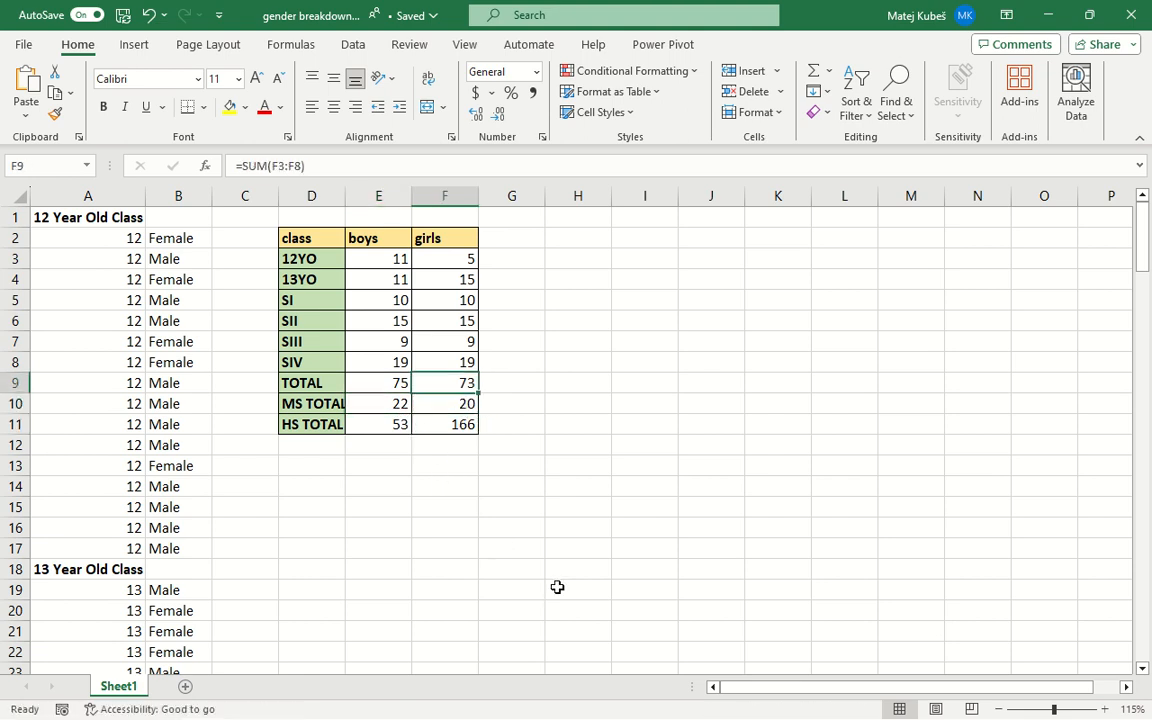
{"action": "key", "text": "Down"}
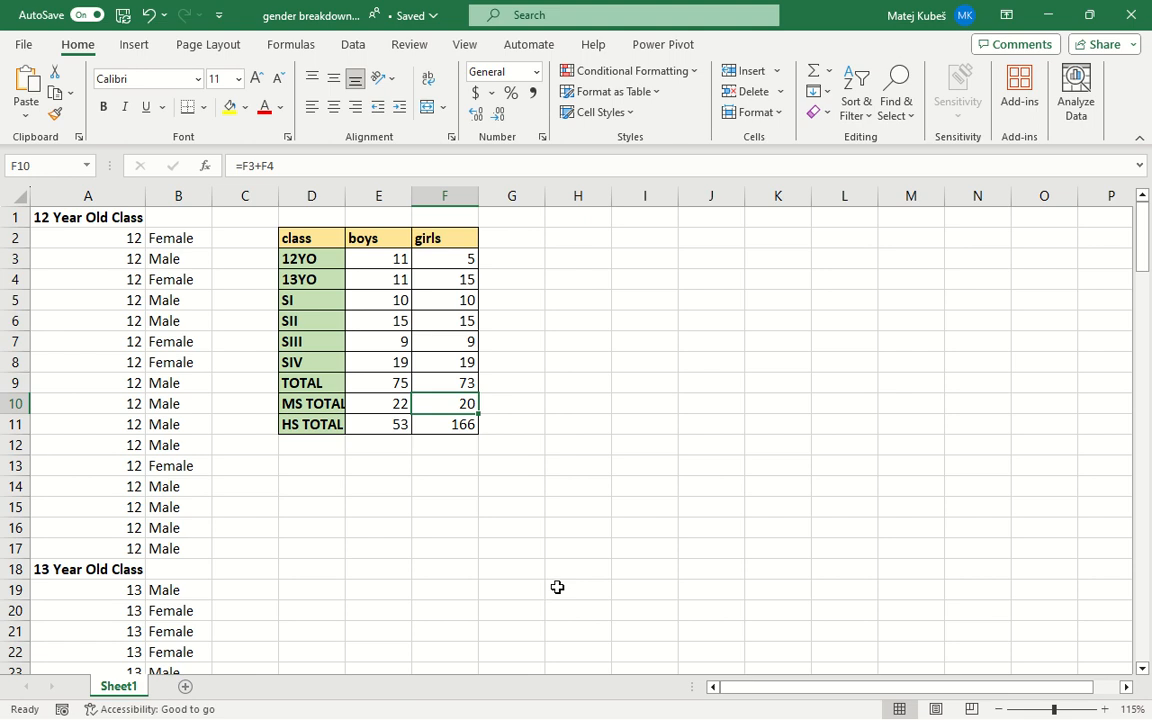
{"action": "key", "text": "Left"}
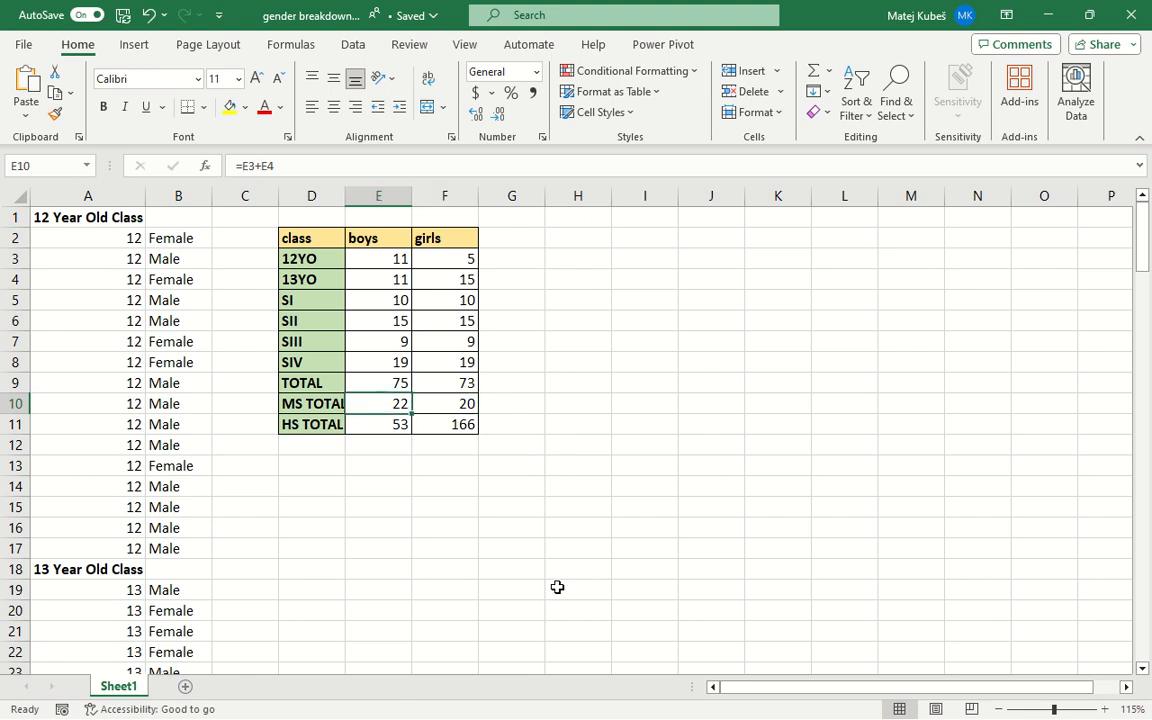
Step: Clear the SUM formula from the girls' HS TOTAL cell
{"action": "key", "text": "Down"}
{"action": "key", "text": "Right"}
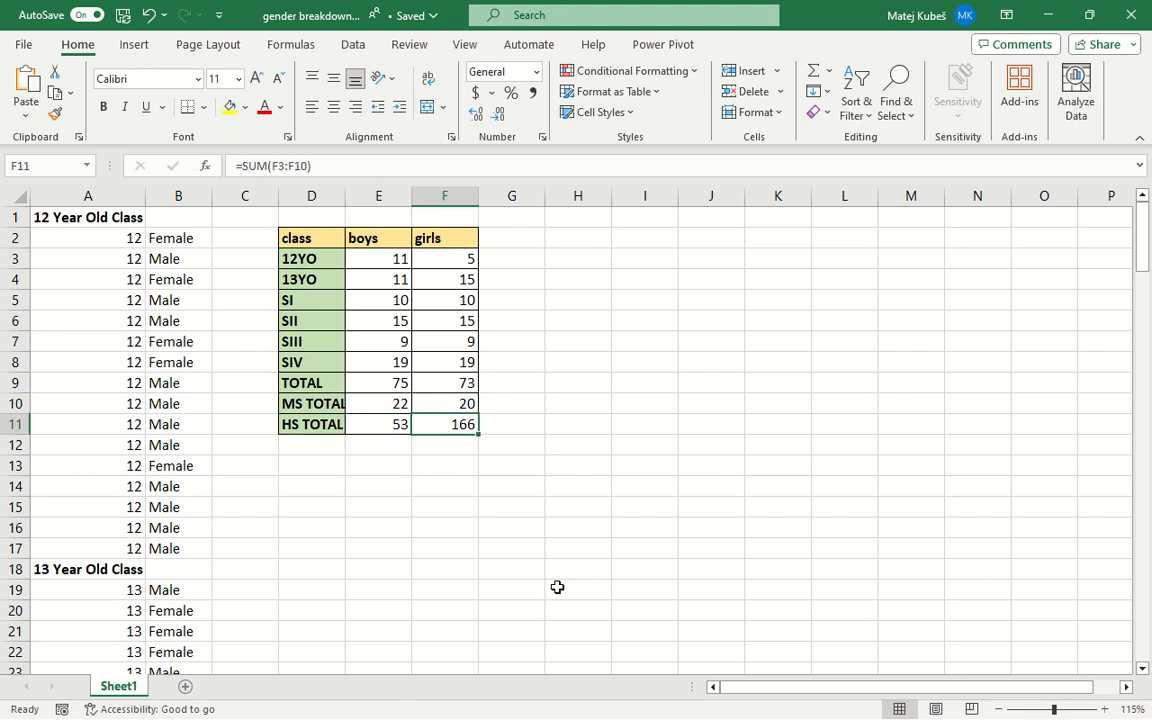
{"action": "key", "text": "F2"}
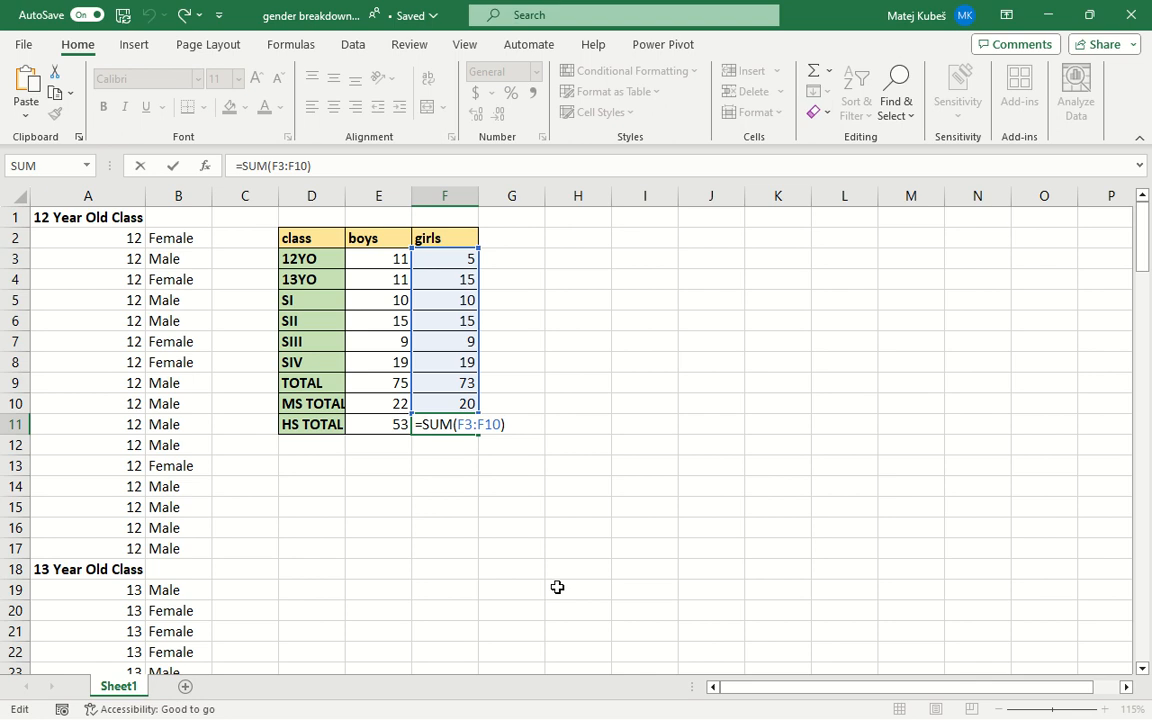
{"action": "key", "text": "ctrl+Return"}
{"action": "key", "text": "Delete"}
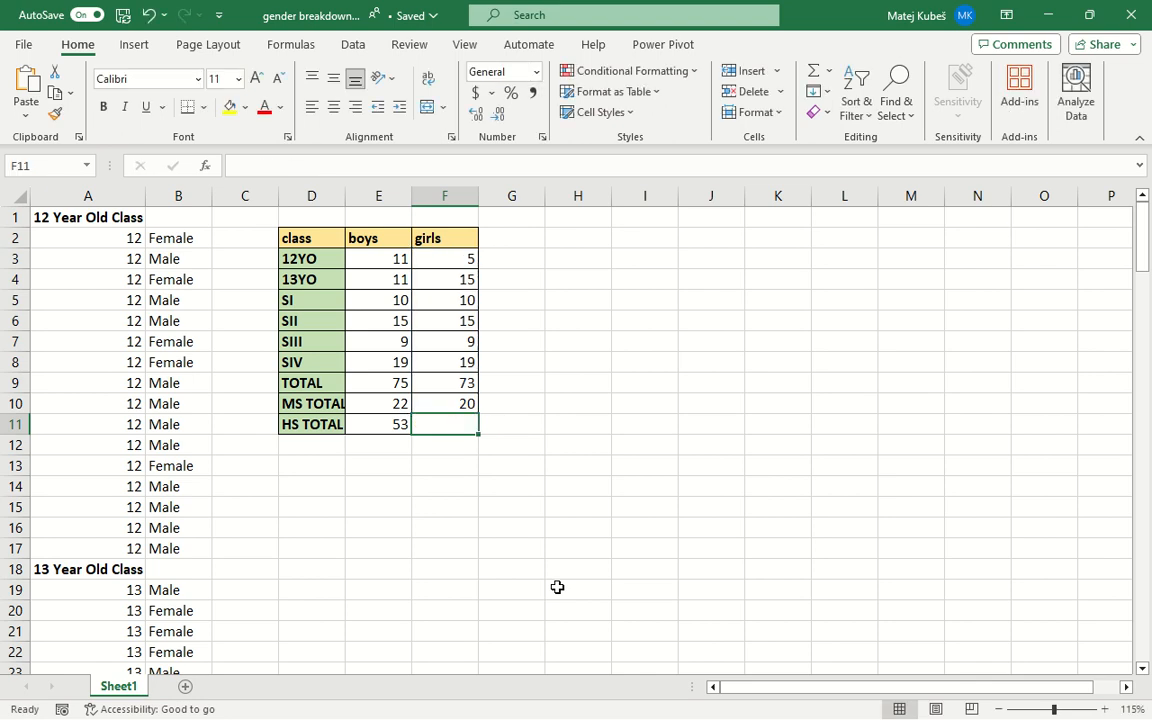
Step: Examine which cells the girls' and boys' MS TOTAL formulas and the boys' HS TOTAL formula add up
{"action": "key", "text": "Up"}
{"action": "key", "text": "F2"}
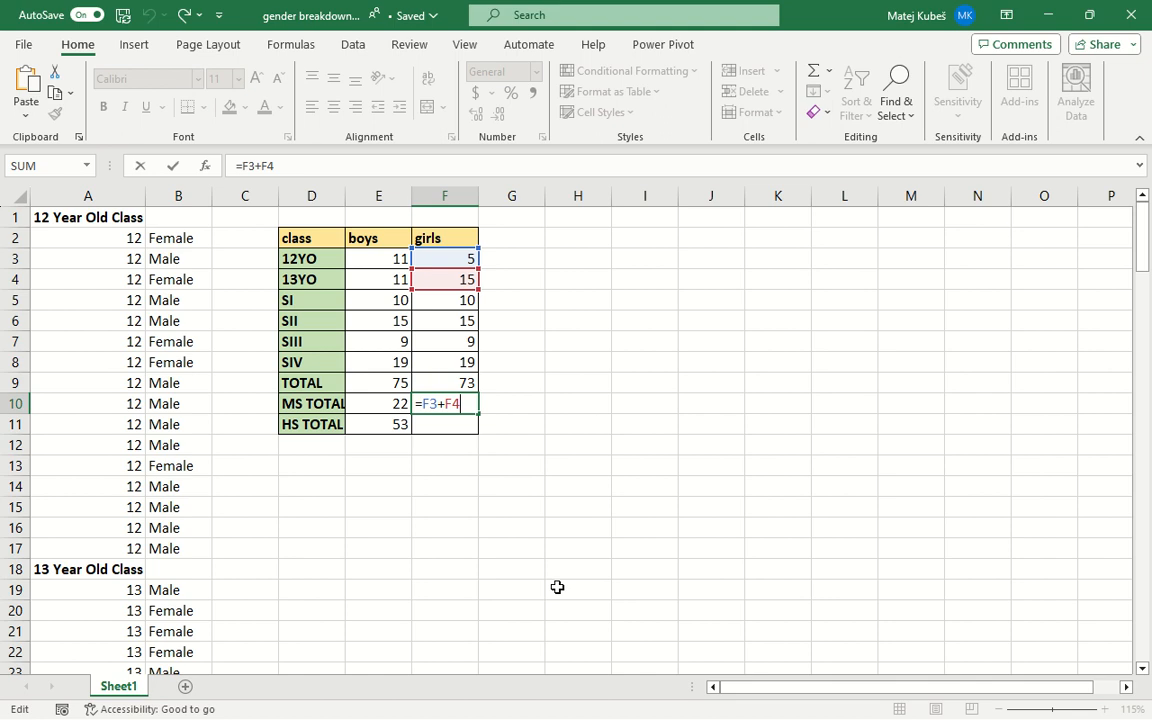
{"action": "key", "text": "Escape"}
{"action": "key", "text": "Left"}
{"action": "key", "text": "F2"}
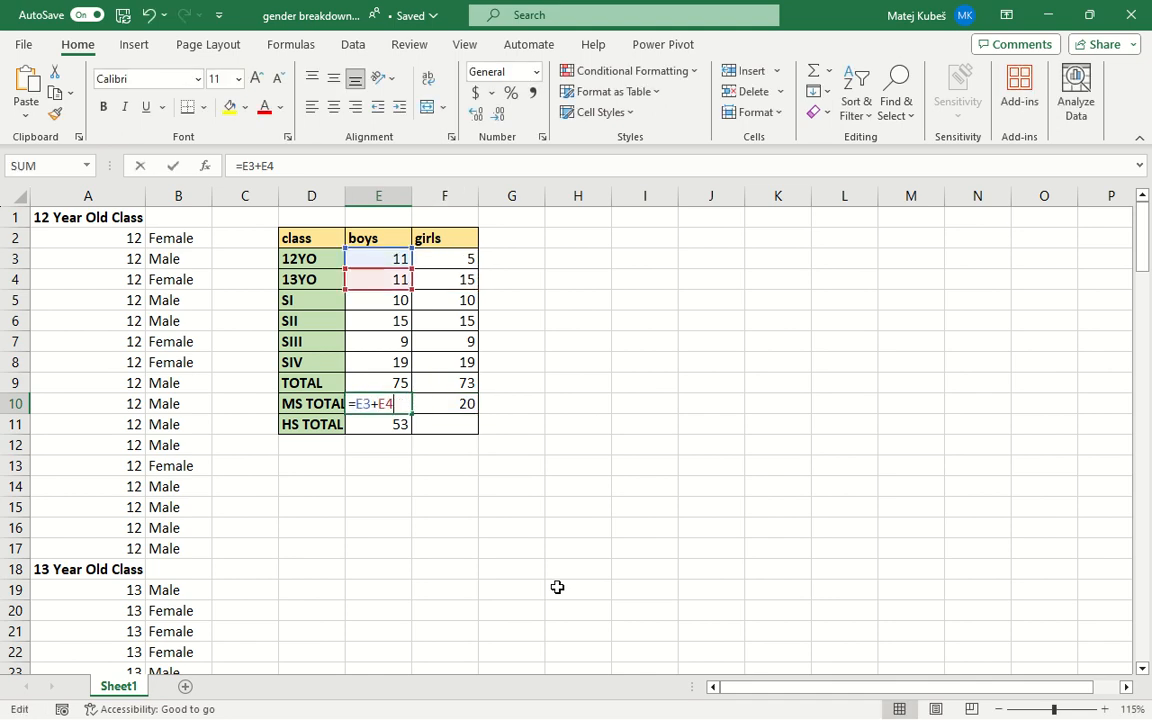
{"action": "key", "text": "Escape"}
{"action": "key", "text": "Down"}
{"action": "key", "text": "F2"}
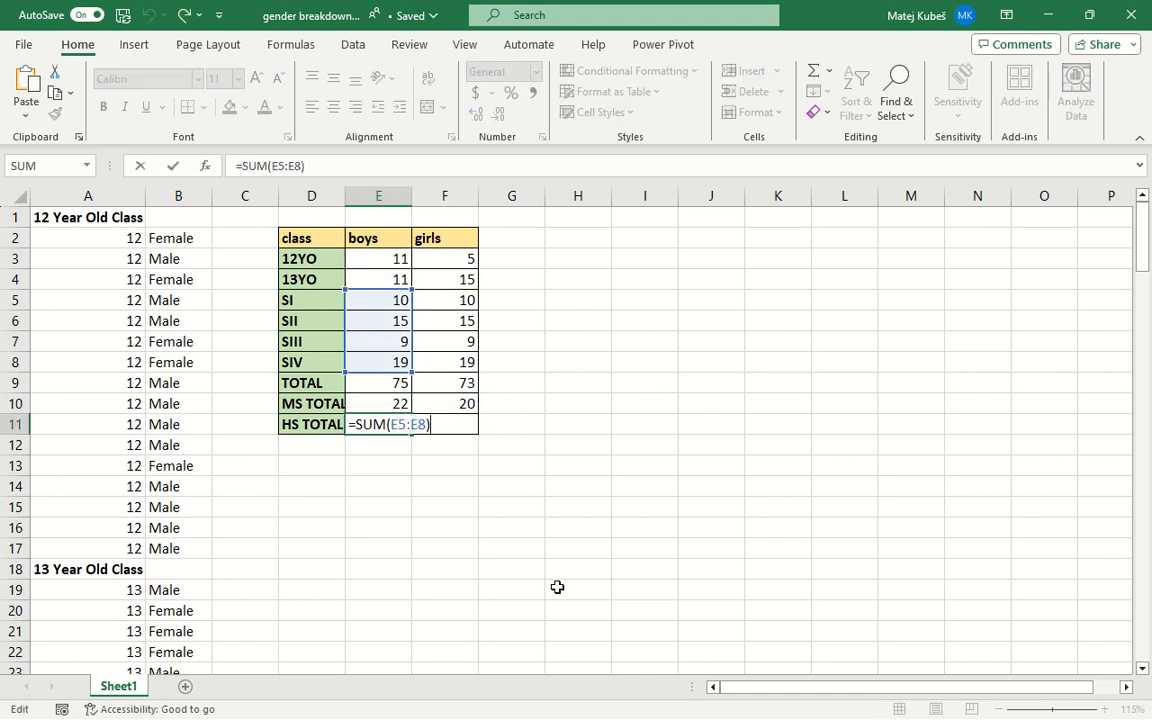
{"action": "key", "text": "Escape"}
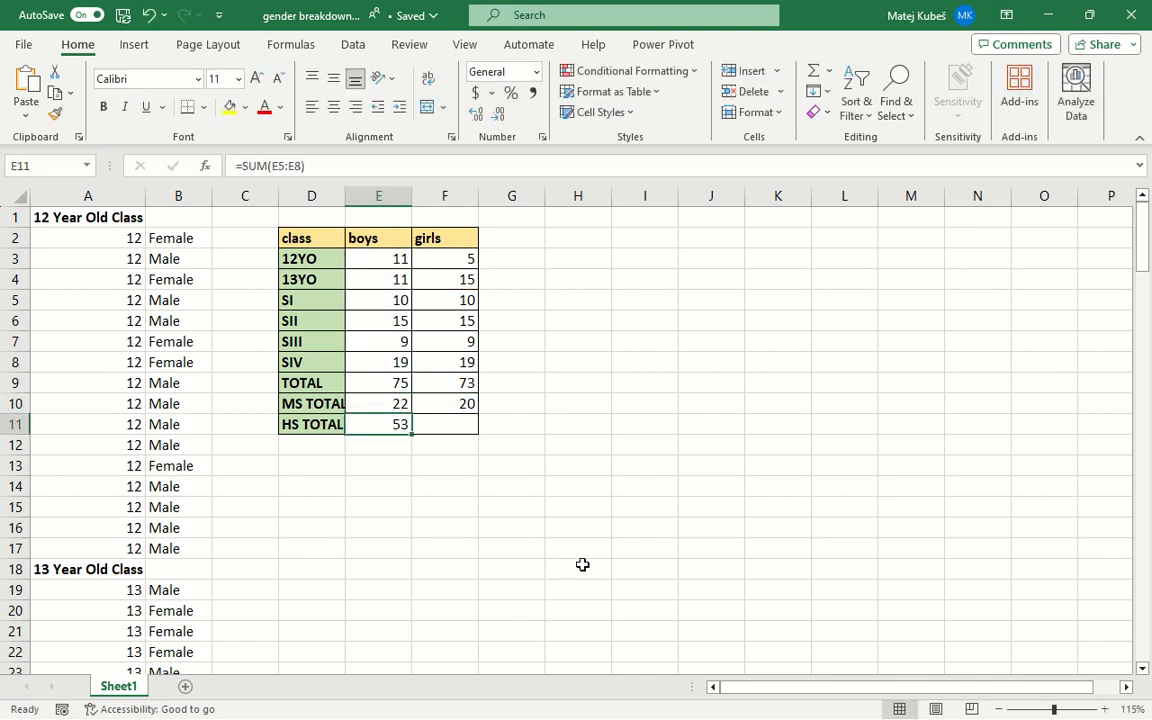
Step: Fill the boys' HS TOTAL formula across into the girls' HS TOTAL cell and check the copied cell range
{"action": "left_click_drag", "start_coordinate": [414, 434], "coordinate": [462, 437]}
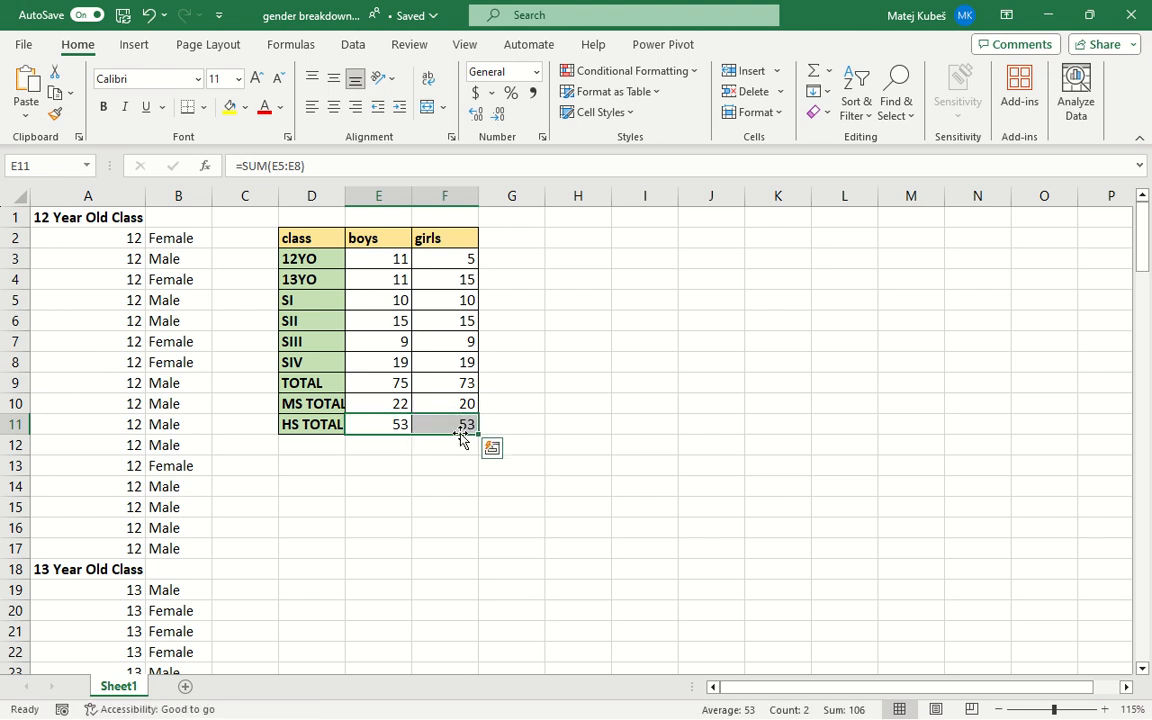
{"action": "key", "text": "F2"}
{"action": "key", "text": "Escape"}
{"action": "left_click", "coordinate": [459, 425]}
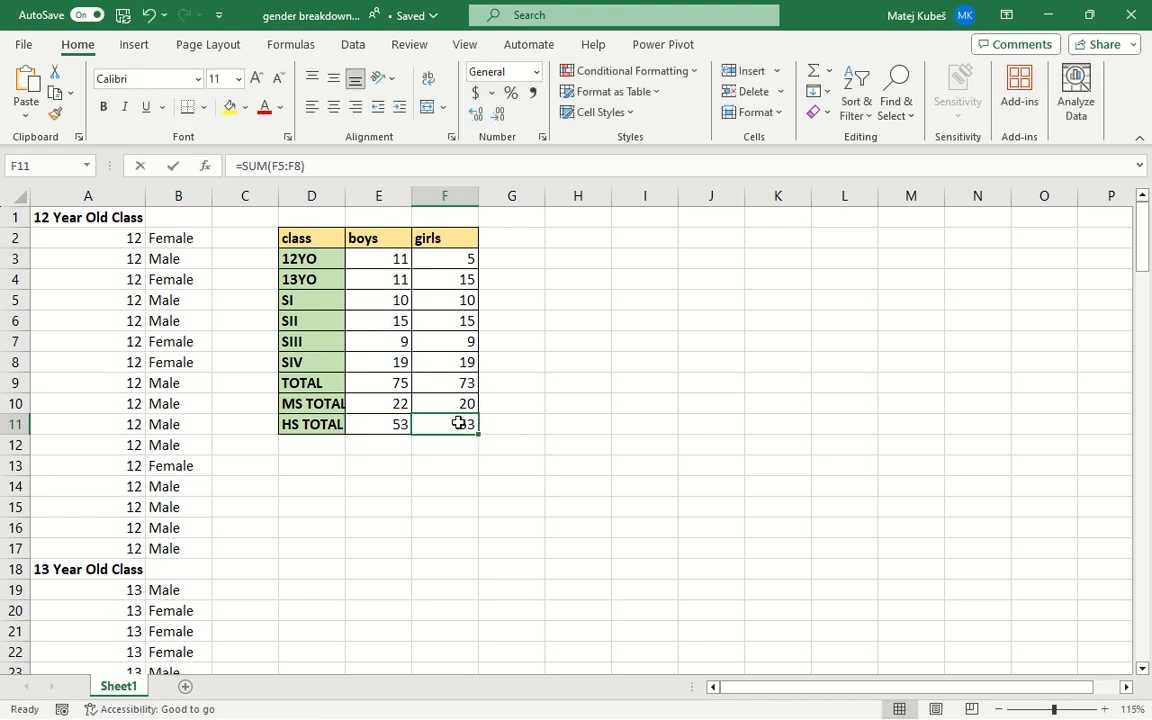
{"action": "key", "text": "F2"}
{"action": "key", "text": "Escape"}
Step: Compare which cells the boys' and girls' HS TOTAL and MS TOTAL formulas add up
{"action": "key", "text": "Left"}
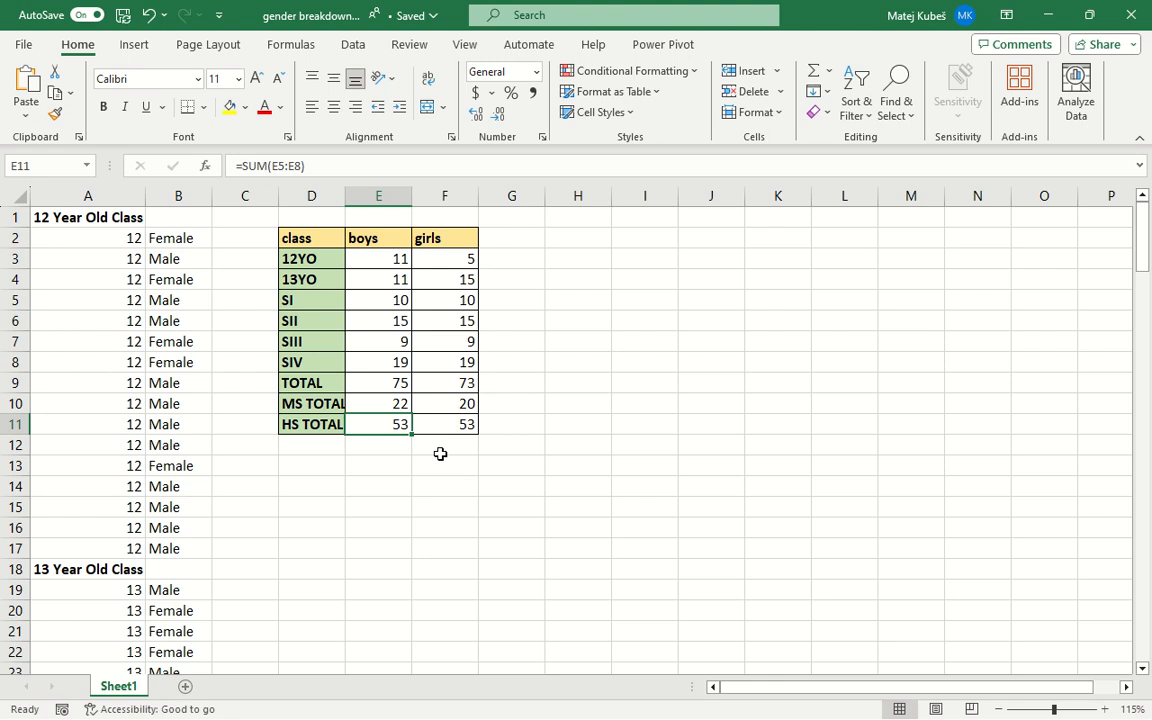
{"action": "key", "text": "F2"}
{"action": "key", "text": "Escape"}
{"action": "key", "text": "Right"}
{"action": "key", "text": "F2"}
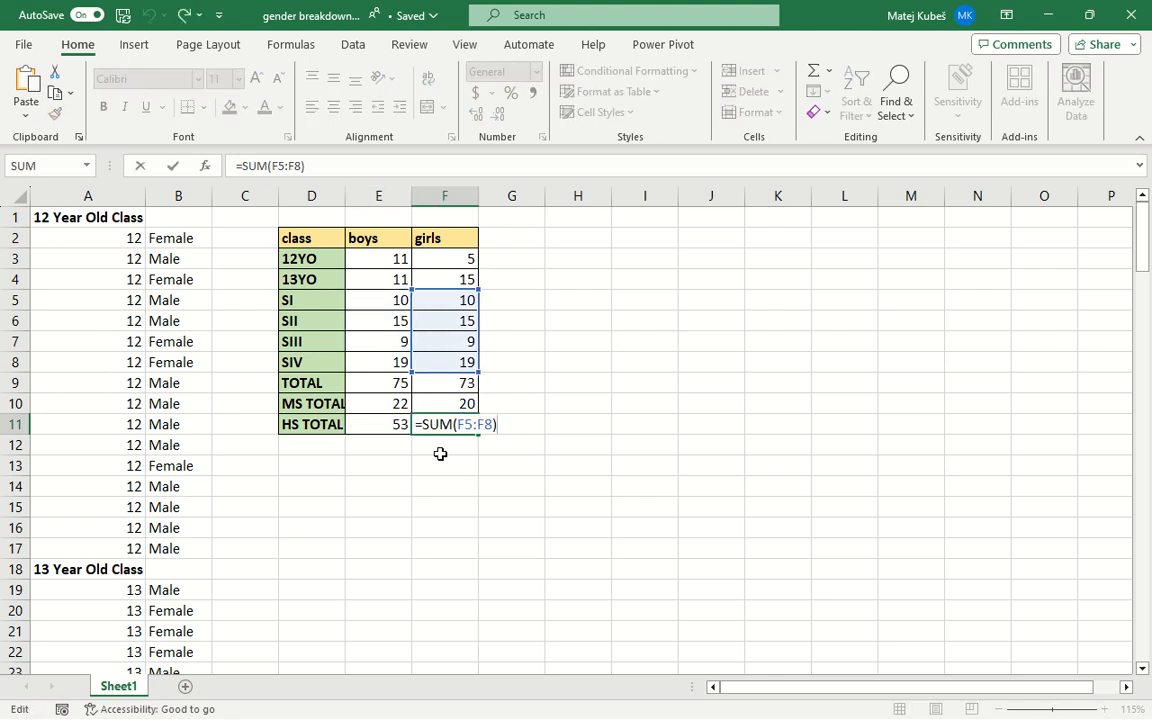
{"action": "key", "text": "Escape"}
{"action": "key", "text": "Up"}
{"action": "key", "text": "Left"}
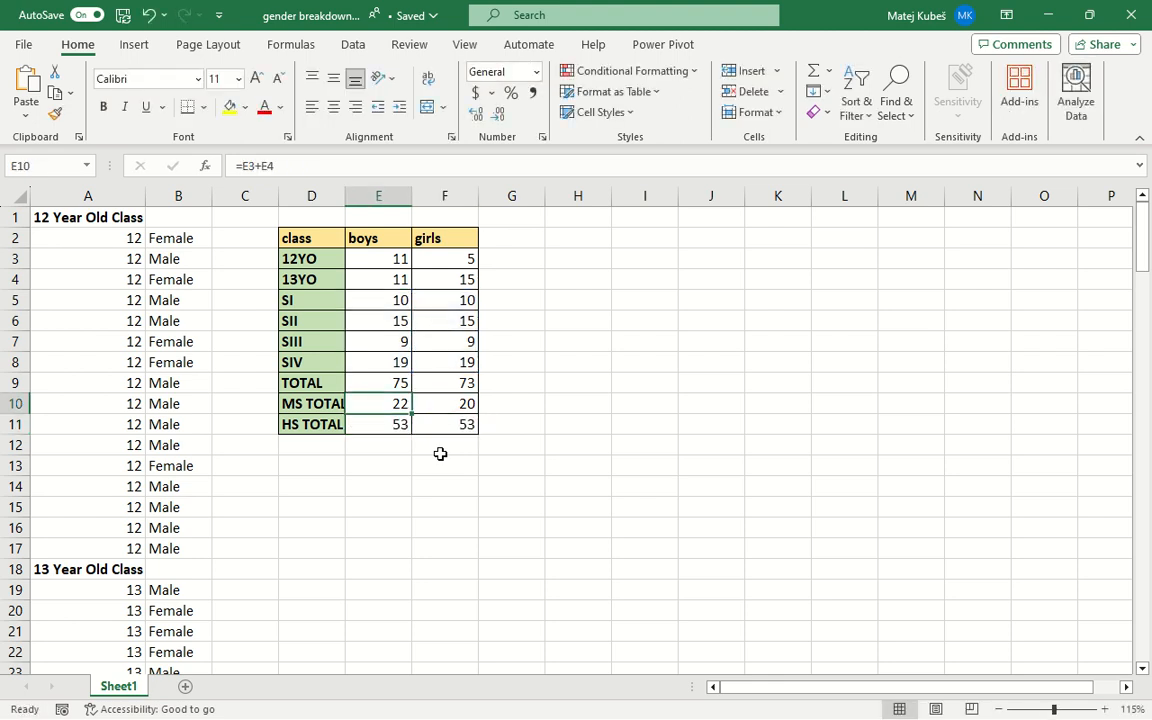
{"action": "key", "text": "F2"}
{"action": "key", "text": "Escape"}
{"action": "key", "text": "Right"}
{"action": "key", "text": "F2"}
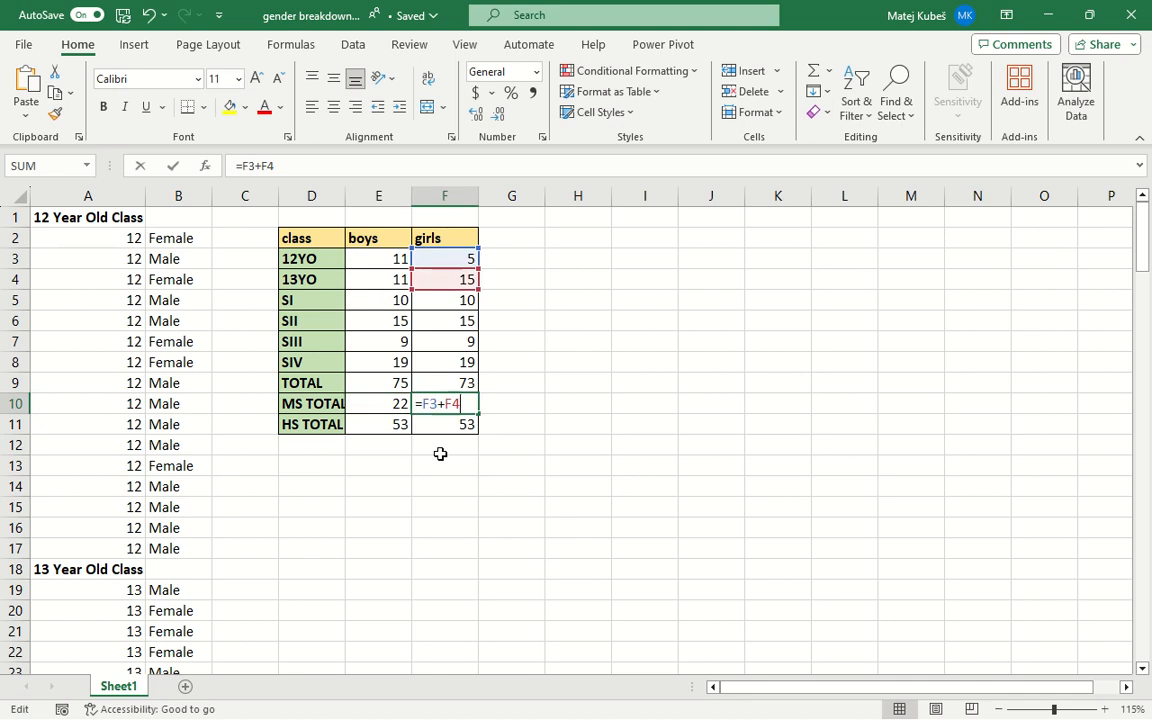
{"action": "key", "text": "Escape"}
{"action": "key", "text": "Down"}
{"action": "key", "text": "Left"}
{"action": "key", "text": "F2"}
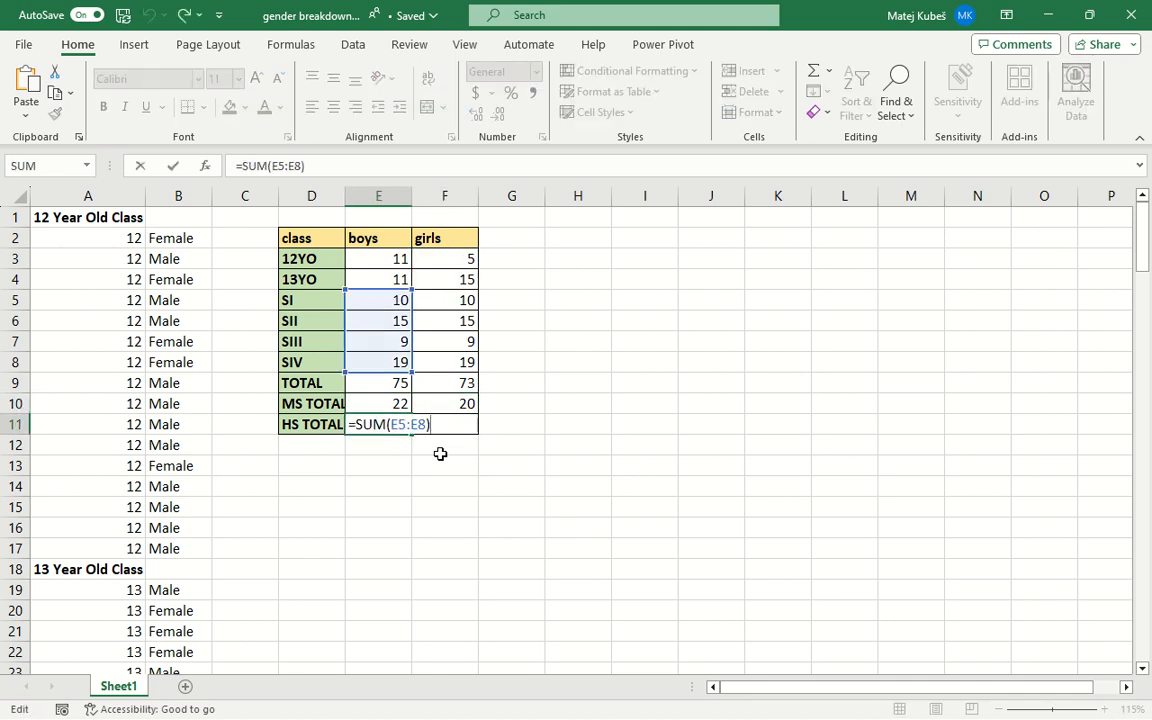
{"action": "key", "text": "Escape"}
{"action": "key", "text": "Right"}
{"action": "key", "text": "F2"}
{"action": "key", "text": "Escape"}
Step: Check the boys' SIII formula and change the criterion in the girls' SIII COUNTIF formula to "female"
{"action": "key", "text": "Up"}
{"action": "key", "text": "Up"}
{"action": "key", "text": "Up"}
{"action": "key", "text": "Up"}
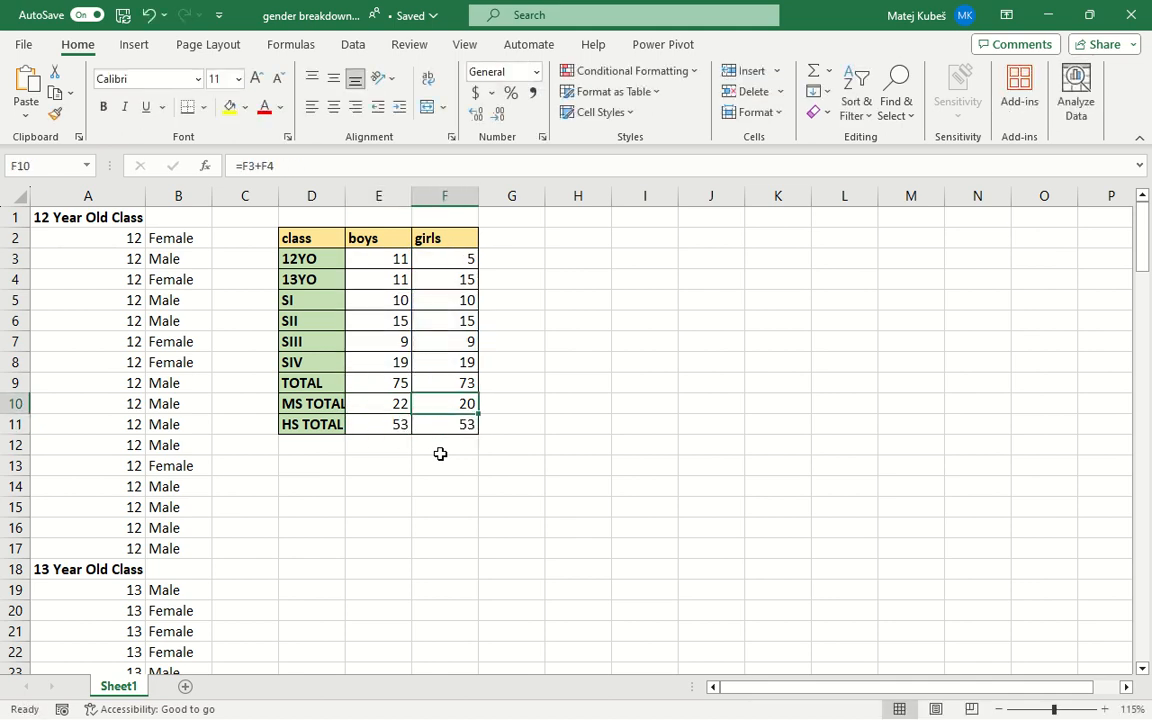
{"action": "key", "text": "Left"}
{"action": "key", "text": "F2"}
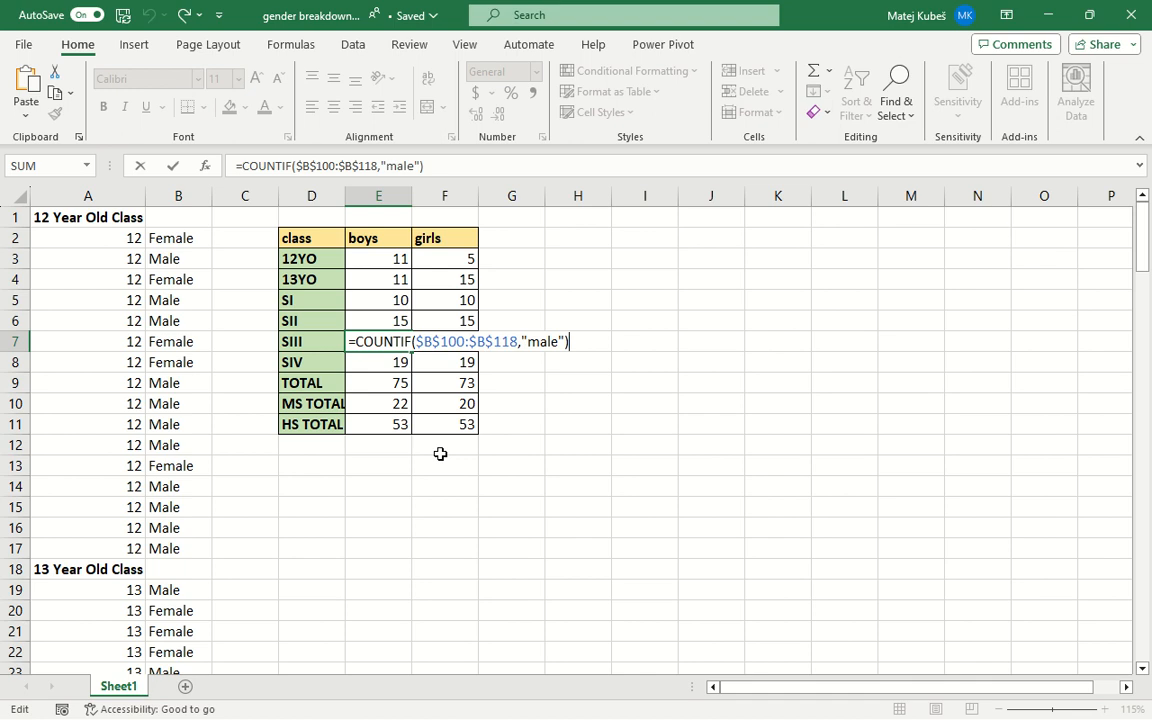
{"action": "key", "text": "Escape"}
{"action": "key", "text": "Right"}
{"action": "key", "text": "F2"}
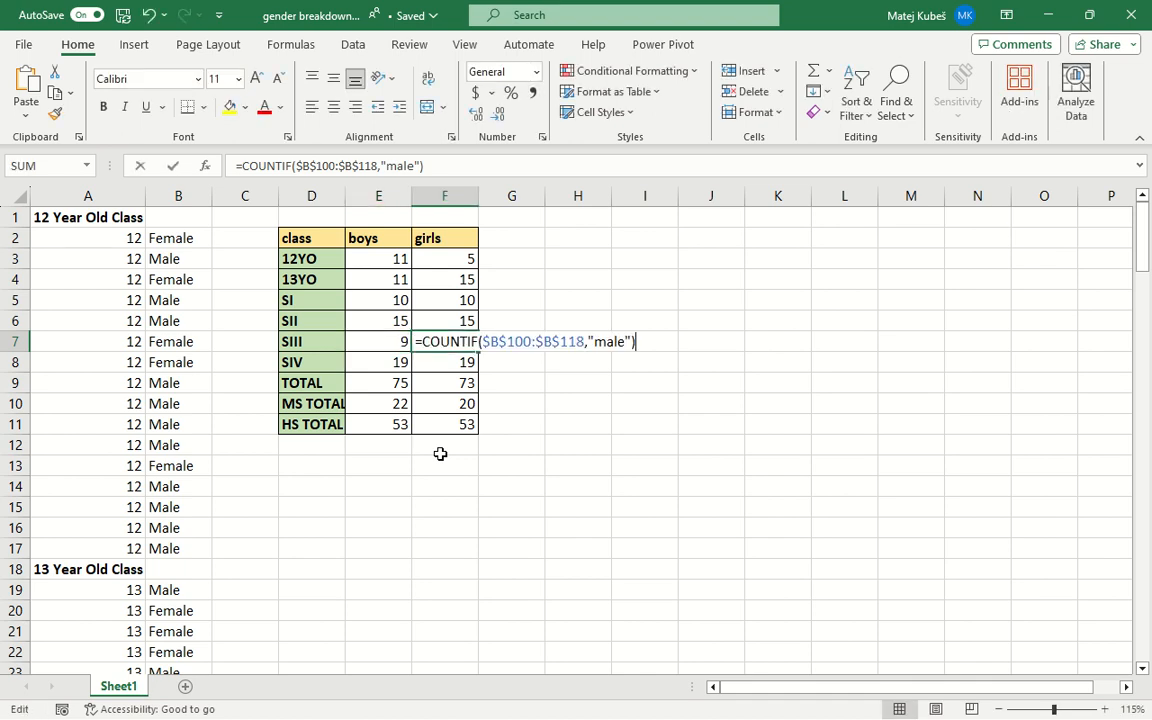
{"action": "key", "text": "Left"}
{"action": "key", "text": "Left"}
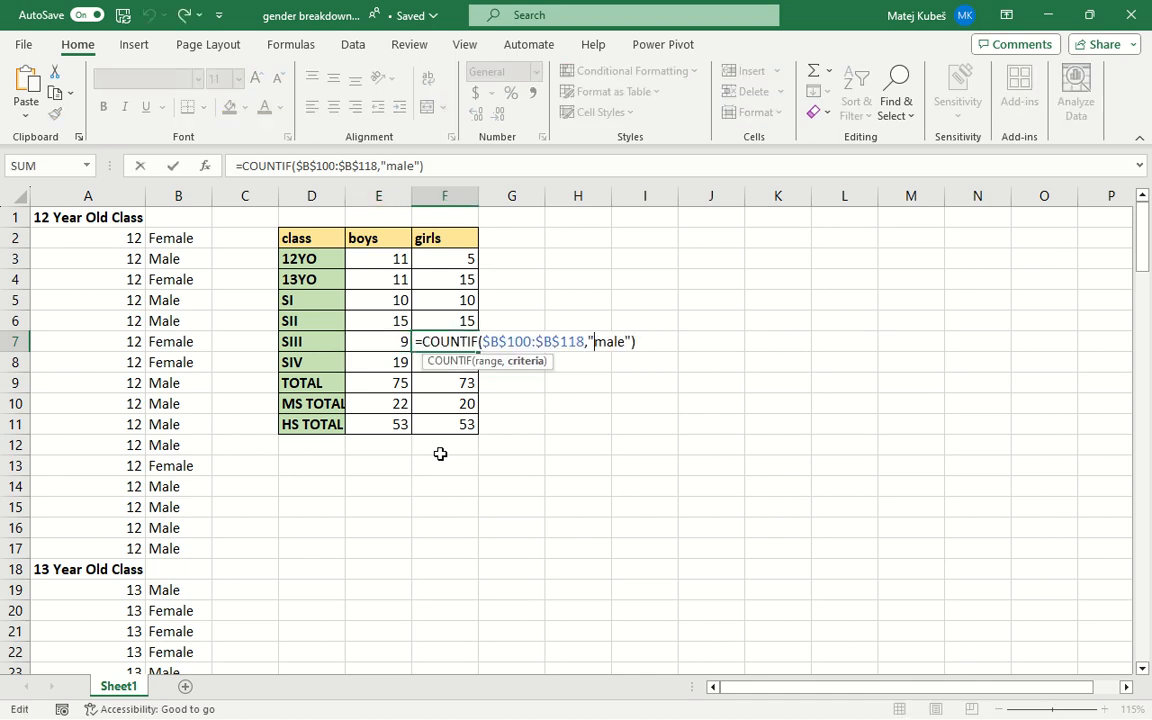
{"action": "type", "text": "fe"}
{"action": "key", "text": "Return"}
Step: Change the criterion in the girls' SIV COUNTIF formula to "female"
{"action": "key", "text": "F2"}
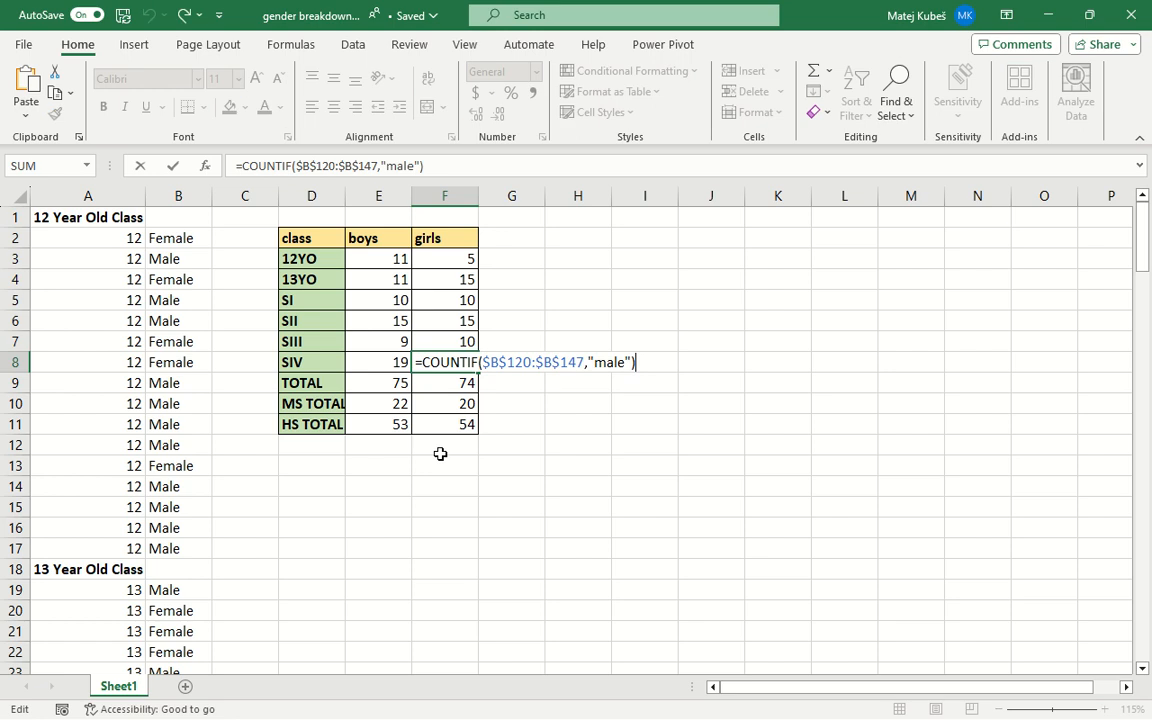
{"action": "key", "text": "Left"}
{"action": "key", "text": "Left"}
{"action": "key", "text": "Left"}
{"action": "type", "text": "fe"}
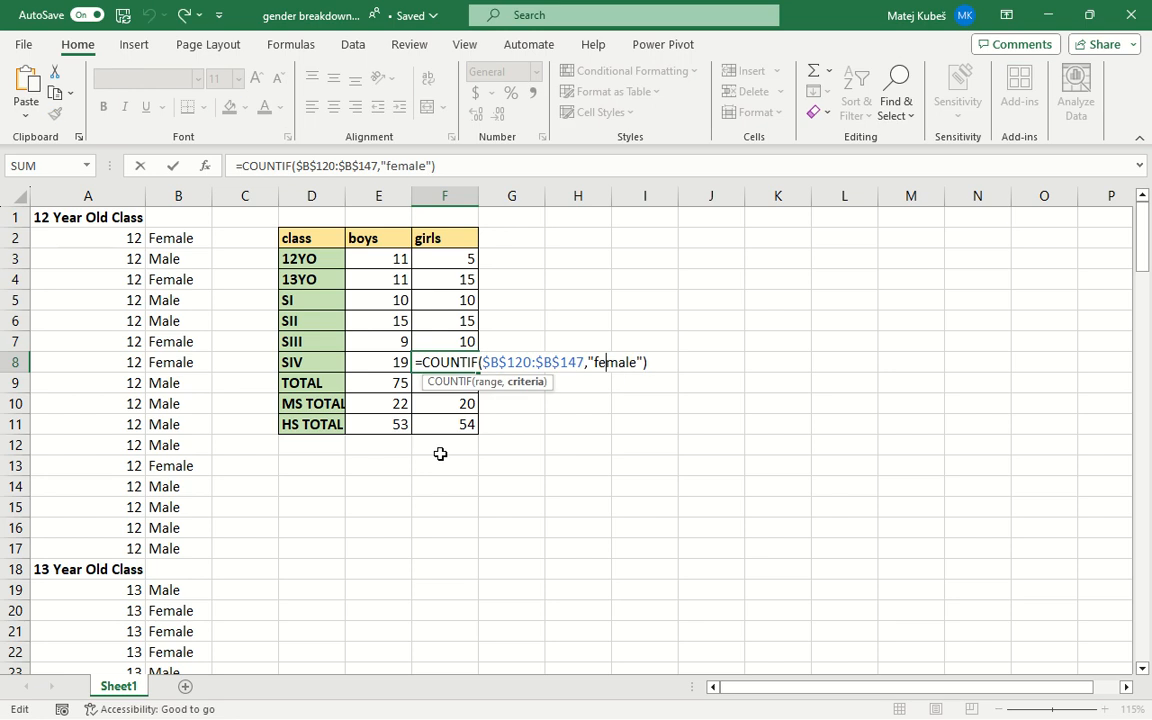
{"action": "key", "text": "Return"}
Step: Change the criterion in the girls' SII COUNTIF formula to "female"
{"action": "key", "text": "Up"}
{"action": "key", "text": "Up"}
{"action": "key", "text": "Up"}
{"action": "key", "text": "F2"}
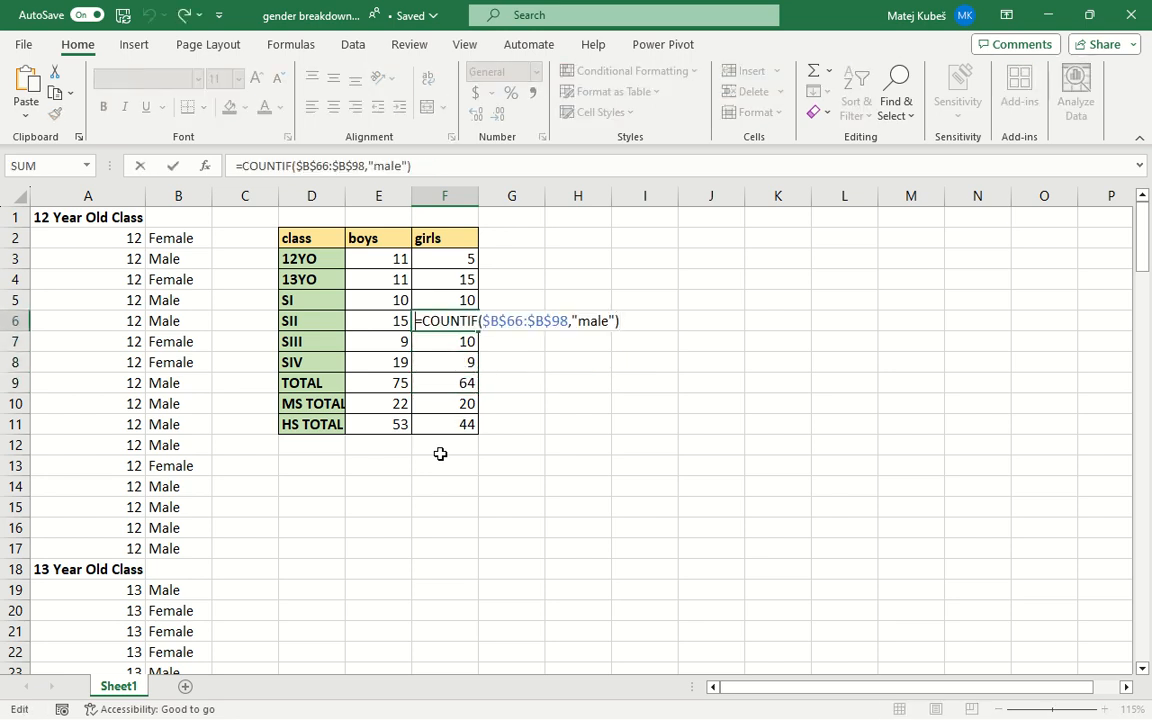
{"action": "key", "text": "Left"}
{"action": "key", "text": "Left"}
{"action": "key", "text": "Left"}
{"action": "key", "text": "Left"}
{"action": "key", "text": "Left"}
{"action": "key", "text": "Left"}
{"action": "key", "text": "Left"}
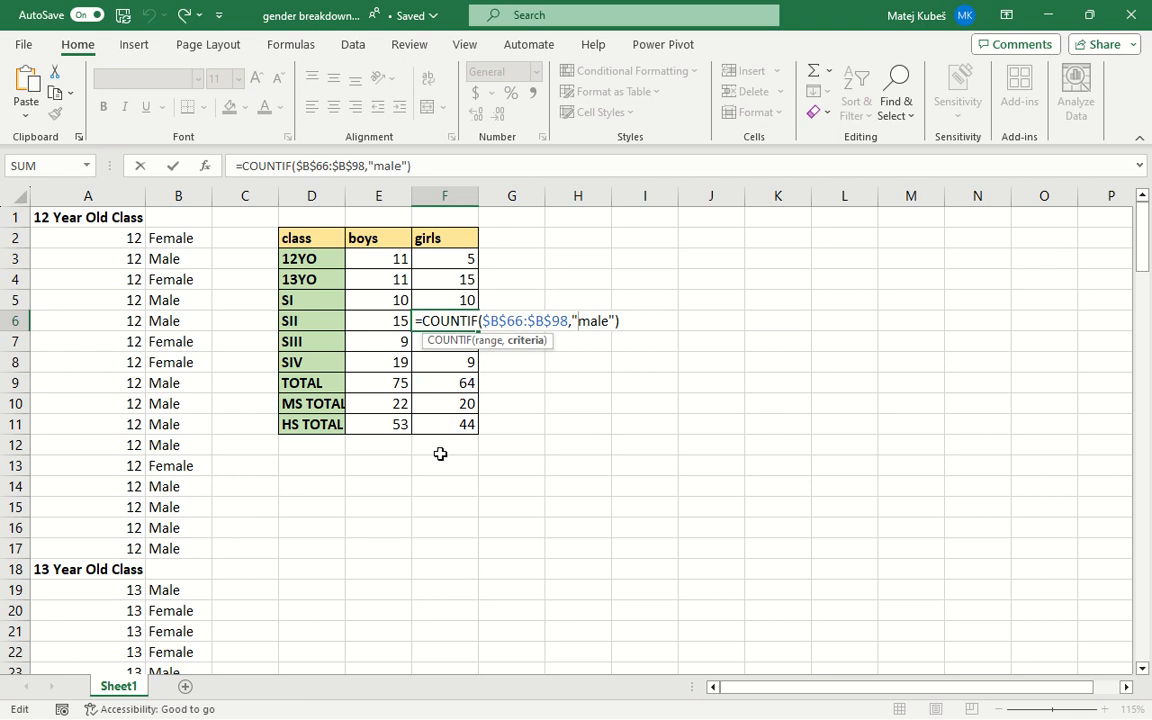
{"action": "type", "text": "fe"}
{"action": "key", "text": "Return"}
Step: Change the criterion in the girls' SI COUNTIF formula to "female"
{"action": "key", "text": "Up"}
{"action": "key", "text": "Up"}
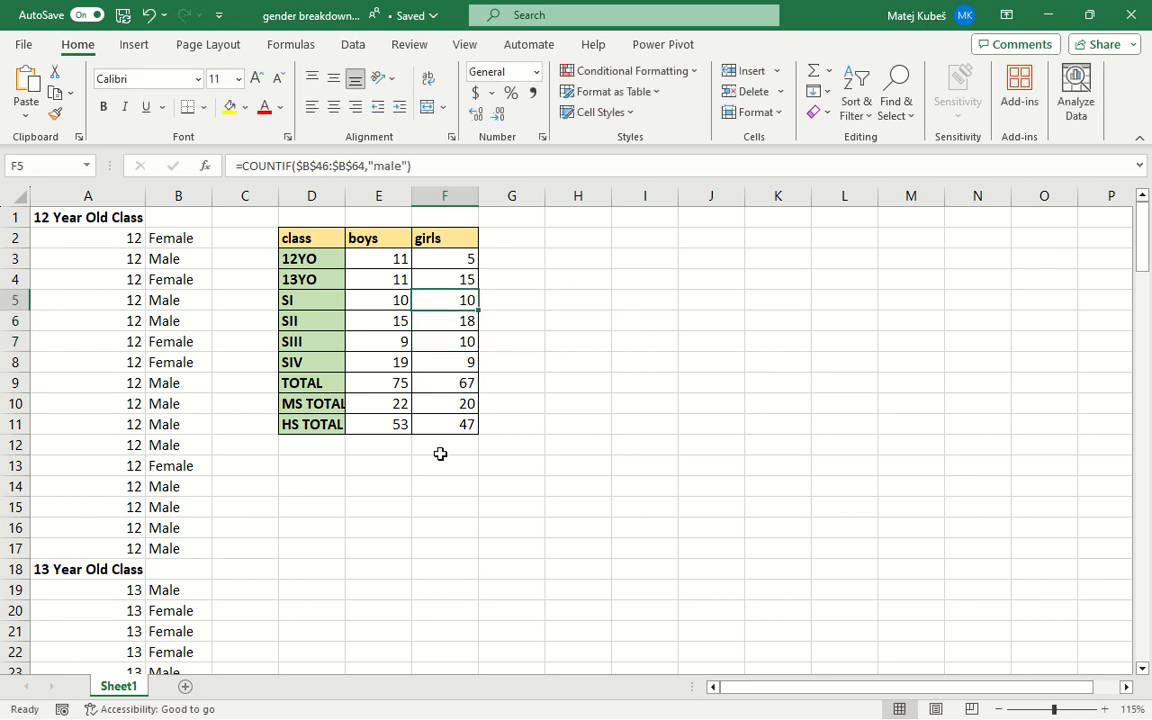
{"action": "key", "text": "F2"}
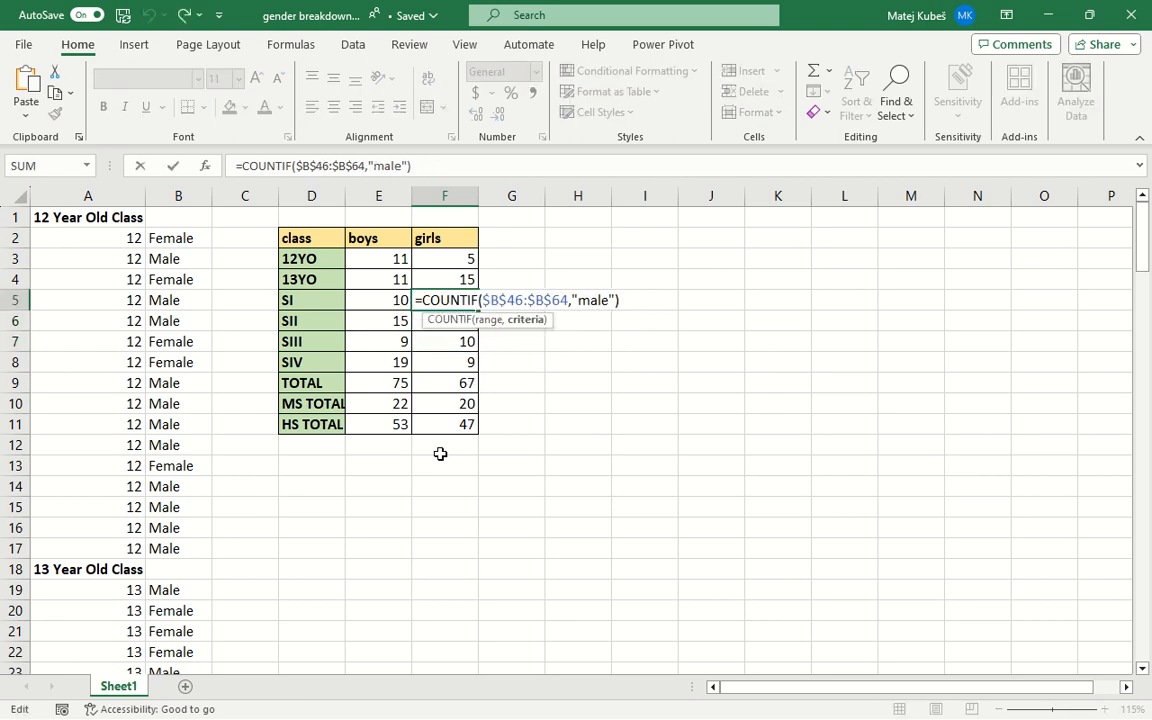
{"action": "type", "text": "fe"}
{"action": "key", "text": "Return"}
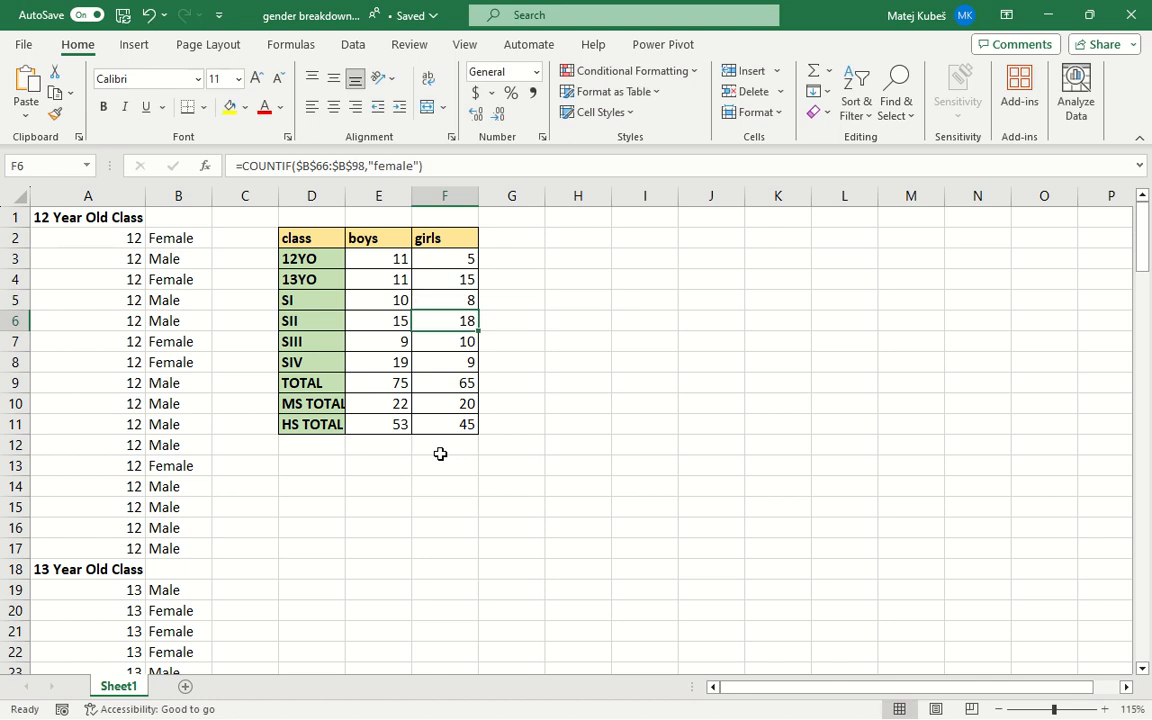
Step: Review the HS TOTAL cells for boys and girls and the boys' MS TOTAL cell
{"action": "key", "text": "Down"}
{"action": "key", "text": "Down"}
{"action": "key", "text": "Down"}
{"action": "key", "text": "Down"}
{"action": "key", "text": "Down"}
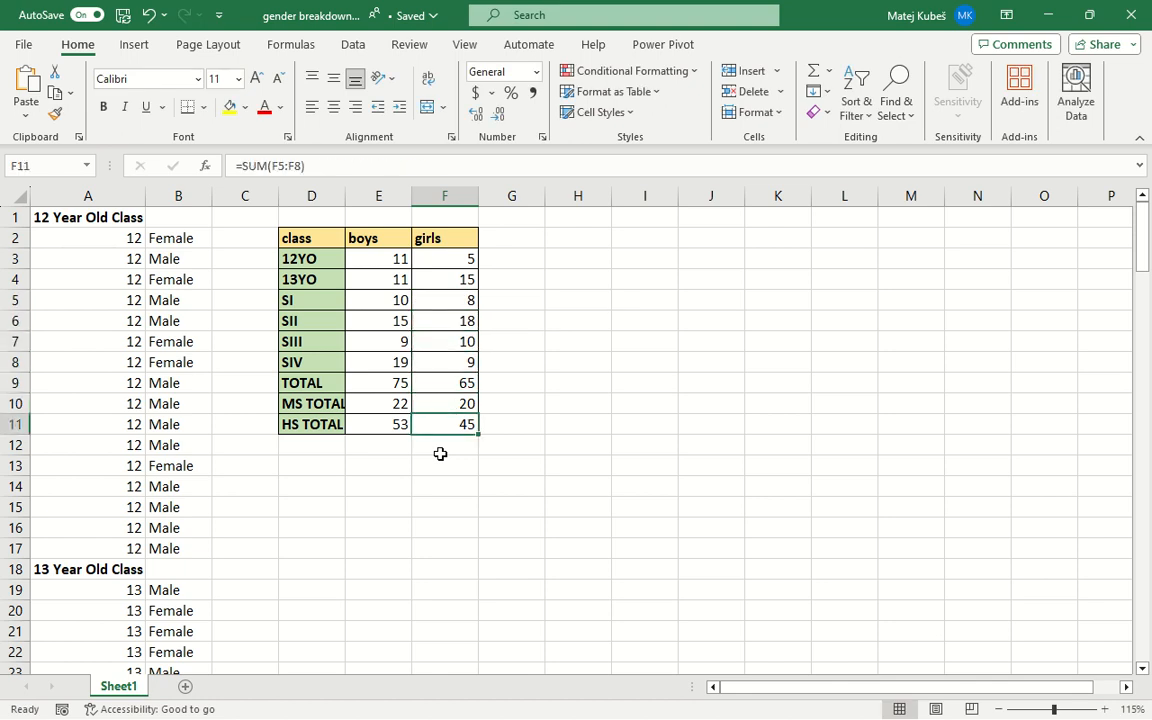
{"action": "key", "text": "Left"}
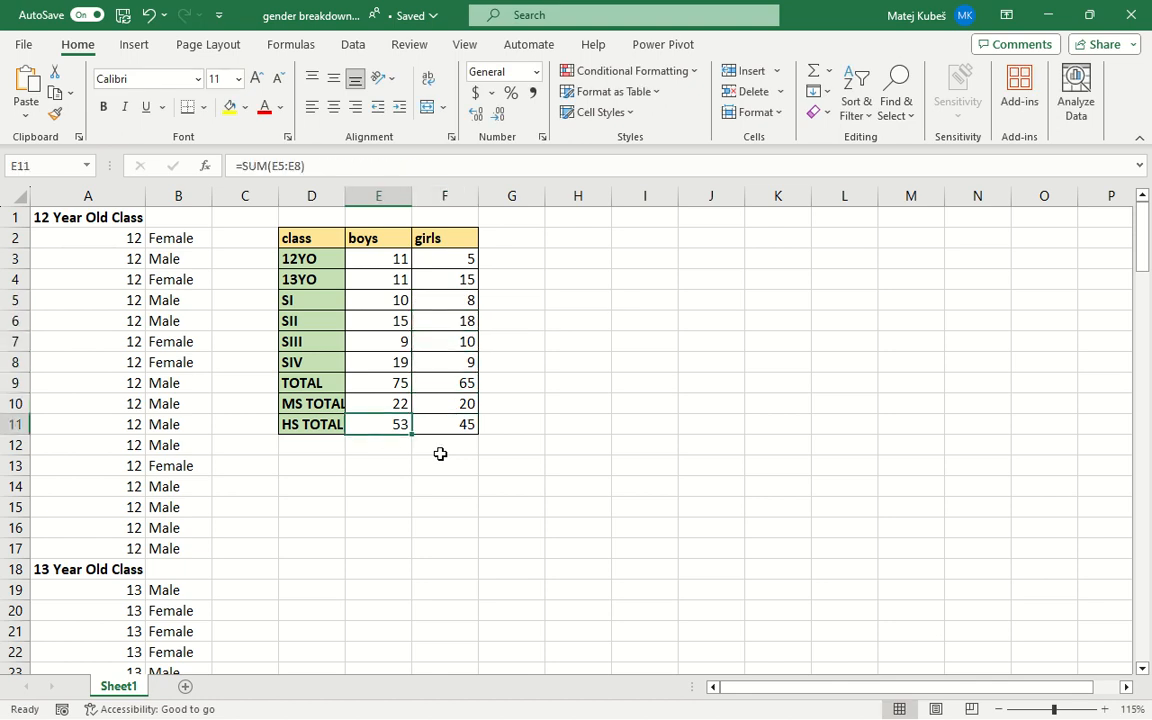
{"action": "key", "text": "Right"}
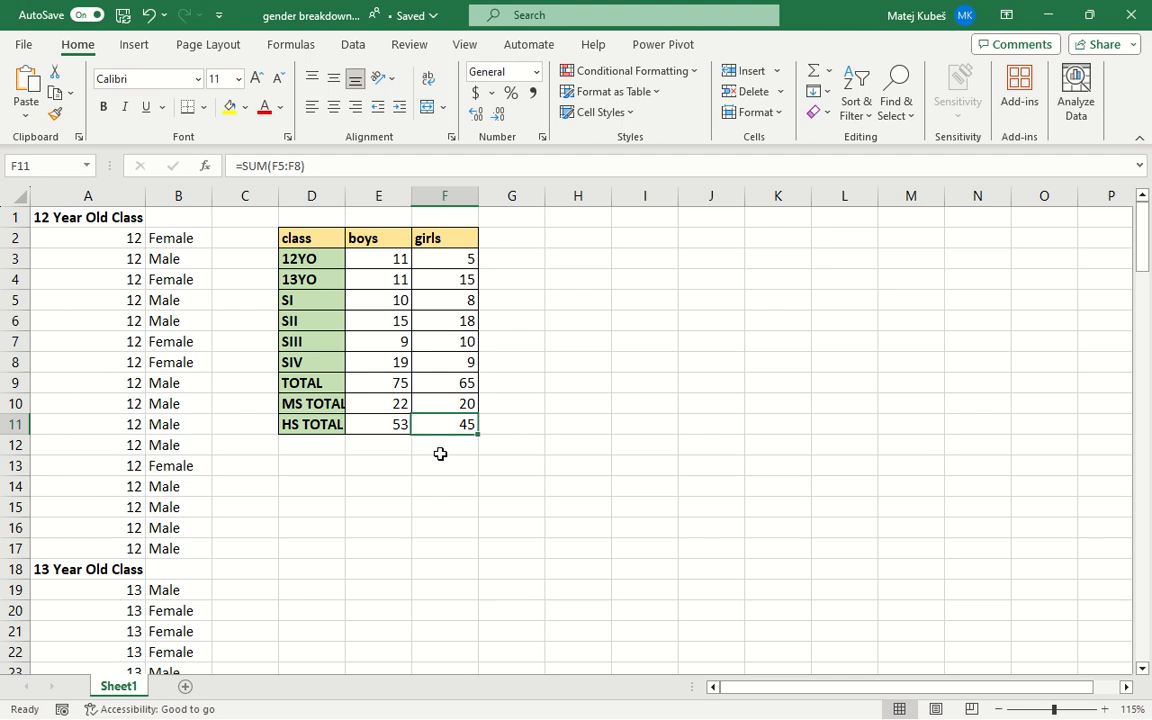
{"action": "key", "text": "Up"}
{"action": "key", "text": "Left"}
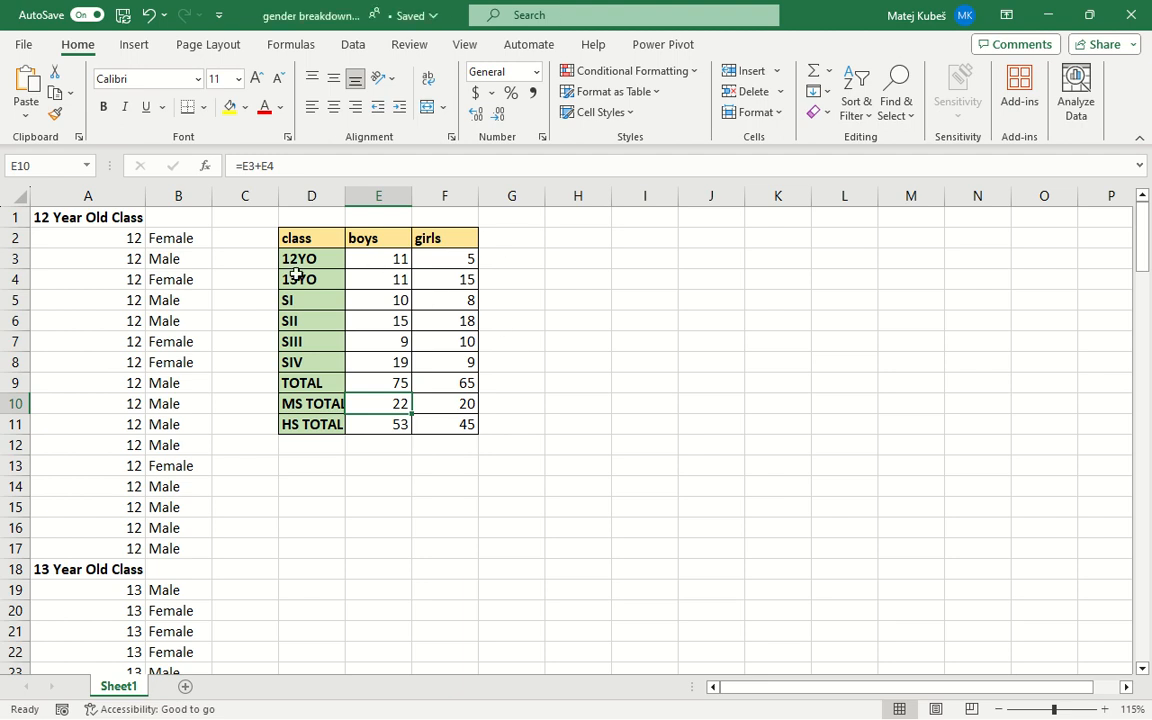
Step: Switch to the Google Sites assignment page and read task 2 about the required charts, data labels, titles and source data
{"action": "key", "text": "alt+Tab"}
{"action": "key", "text": "alt+Tab"}
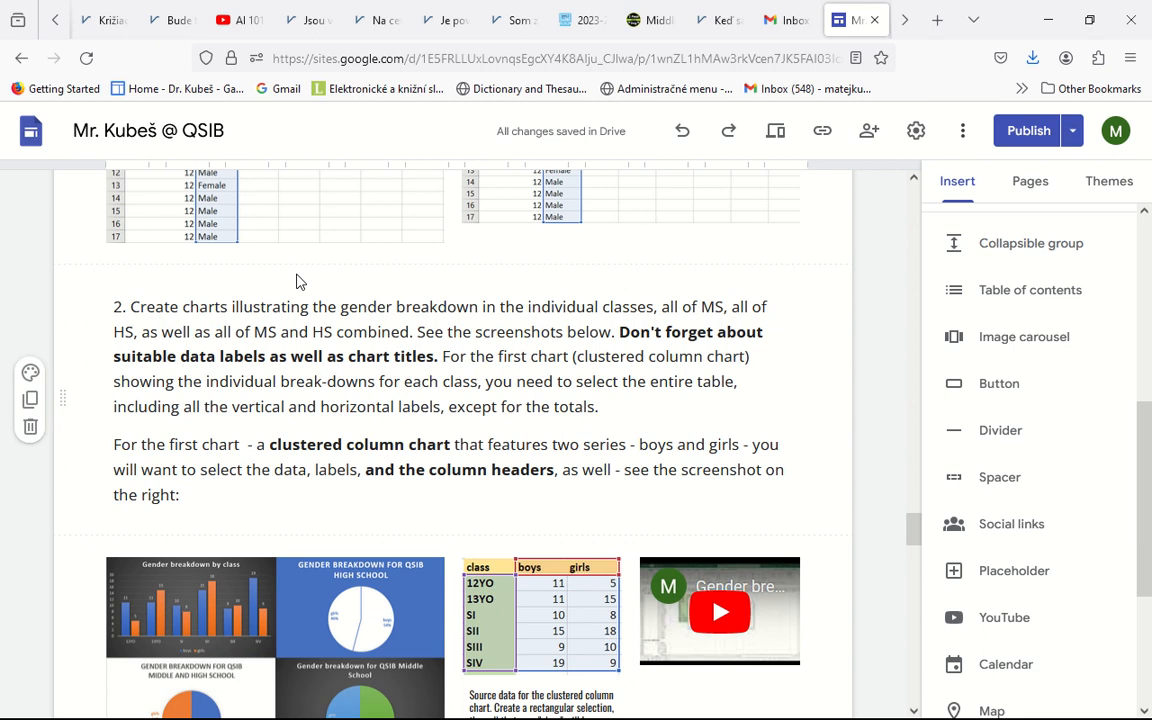
{"action": "key", "text": "F11"}
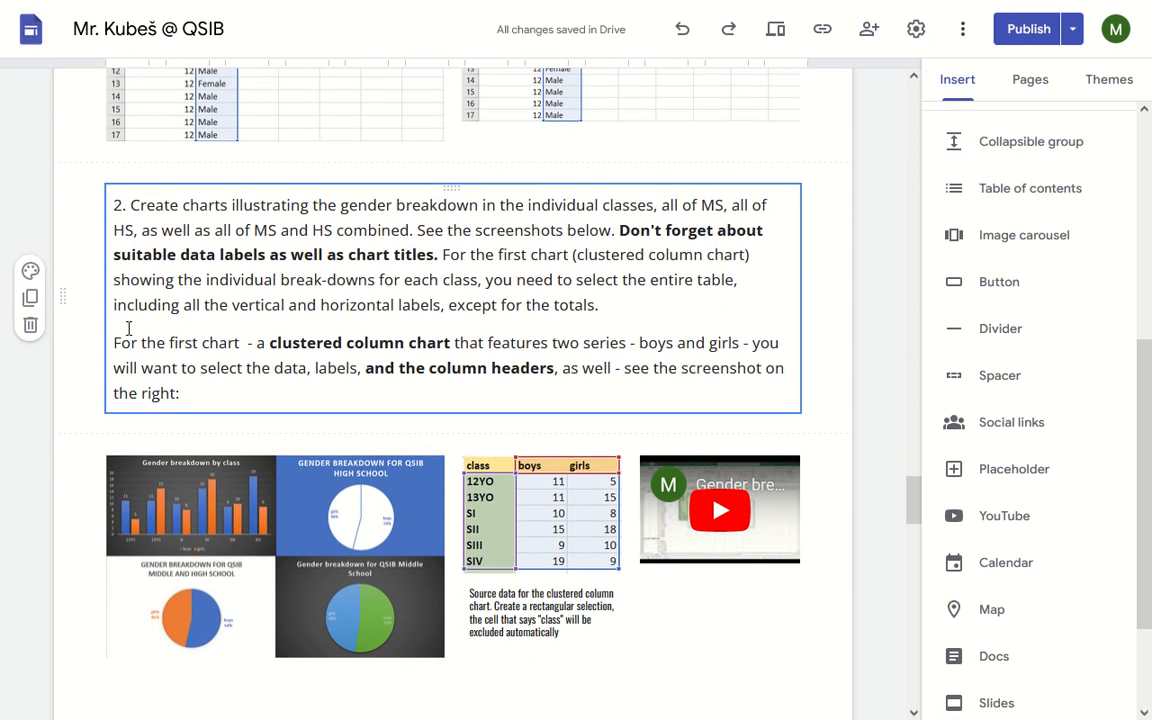
{"action": "left_click", "coordinate": [219, 254]}
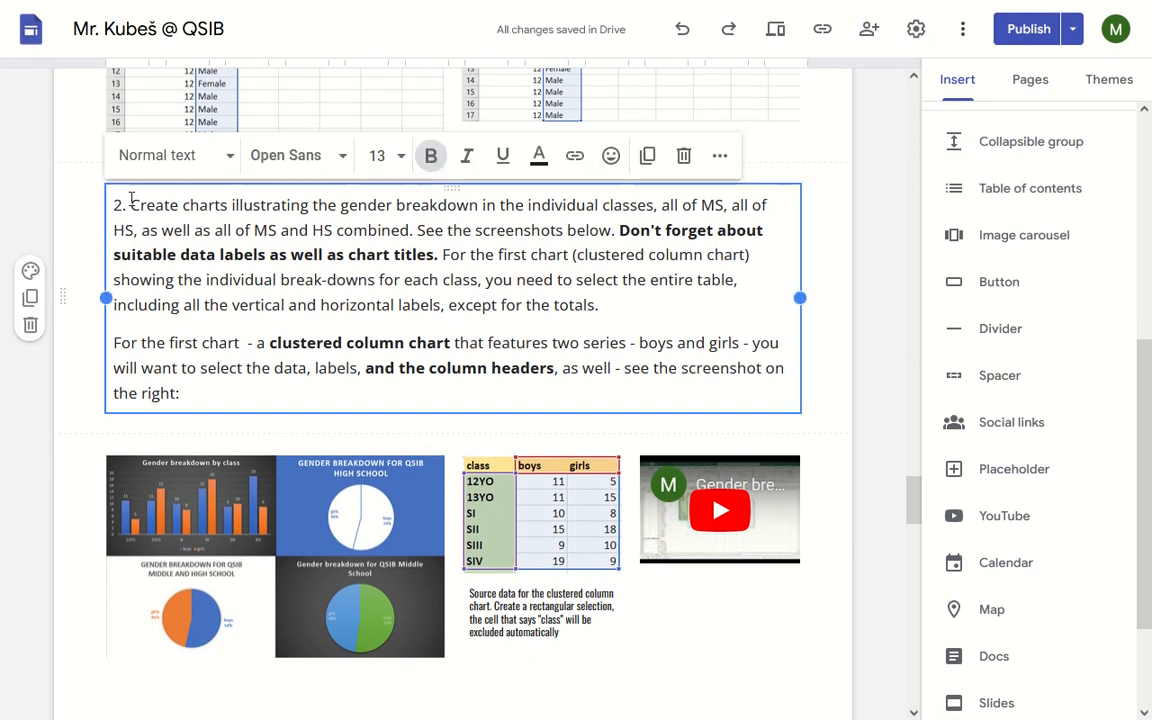
{"action": "left_click_drag", "start_coordinate": [134, 205], "coordinate": [500, 229]}
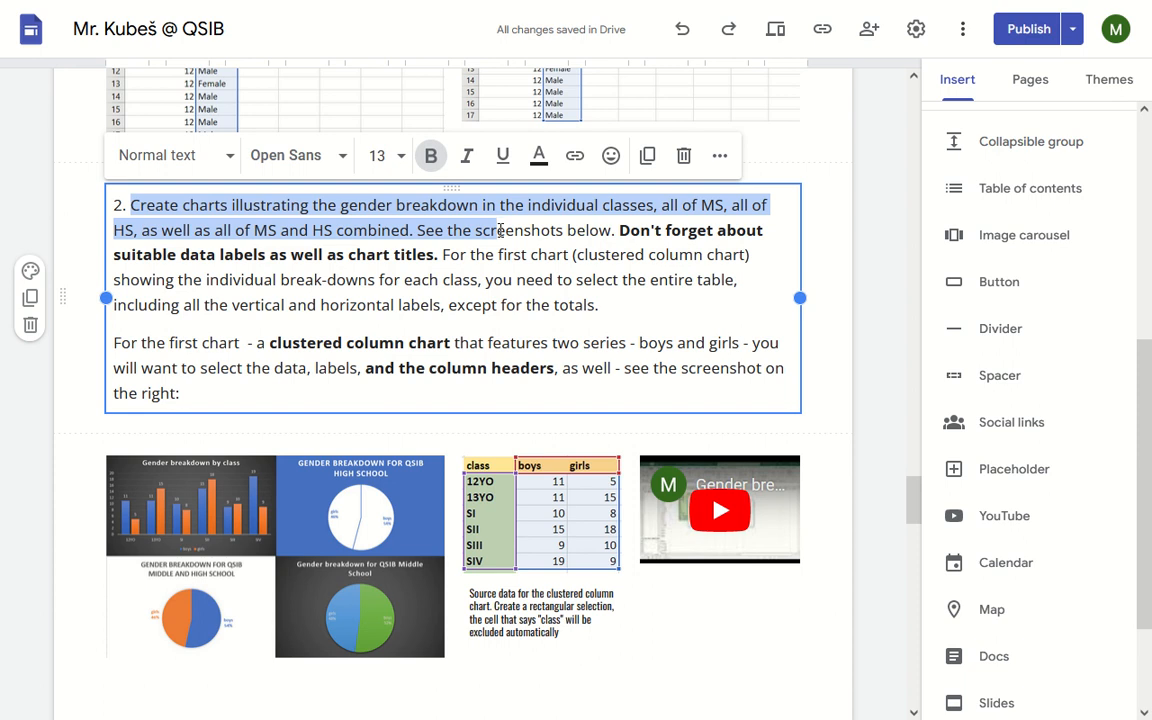
{"action": "left_click_drag", "start_coordinate": [500, 229], "coordinate": [483, 253]}
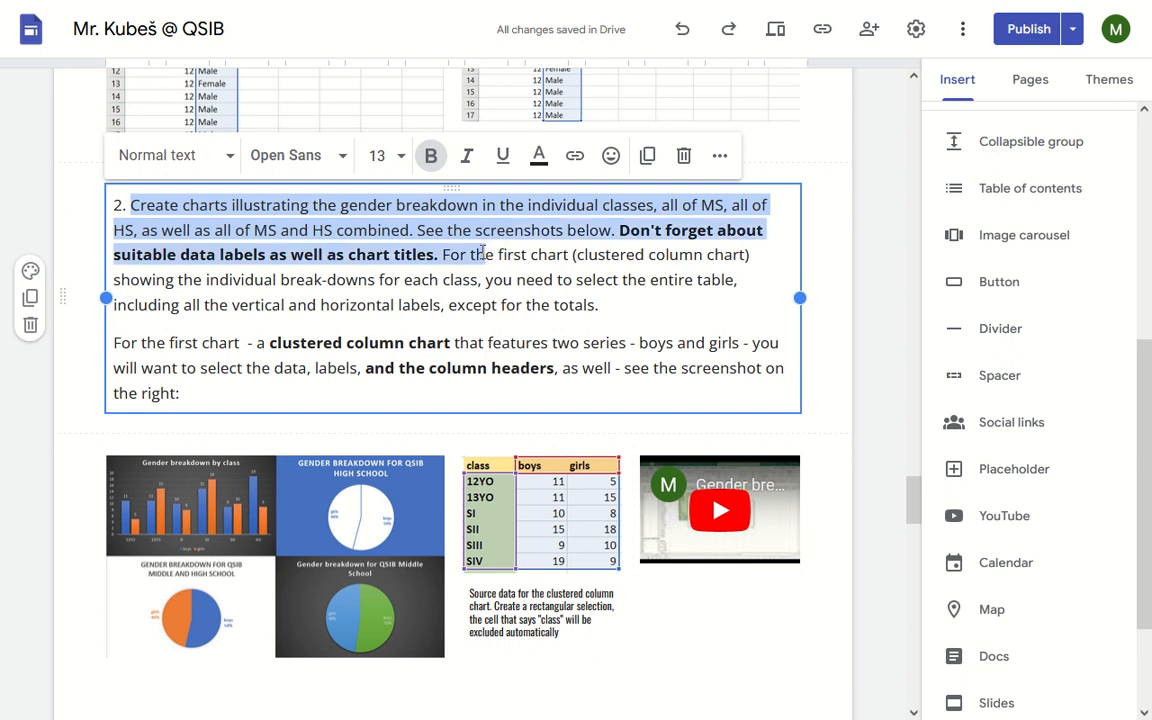
{"action": "left_click", "coordinate": [541, 256]}
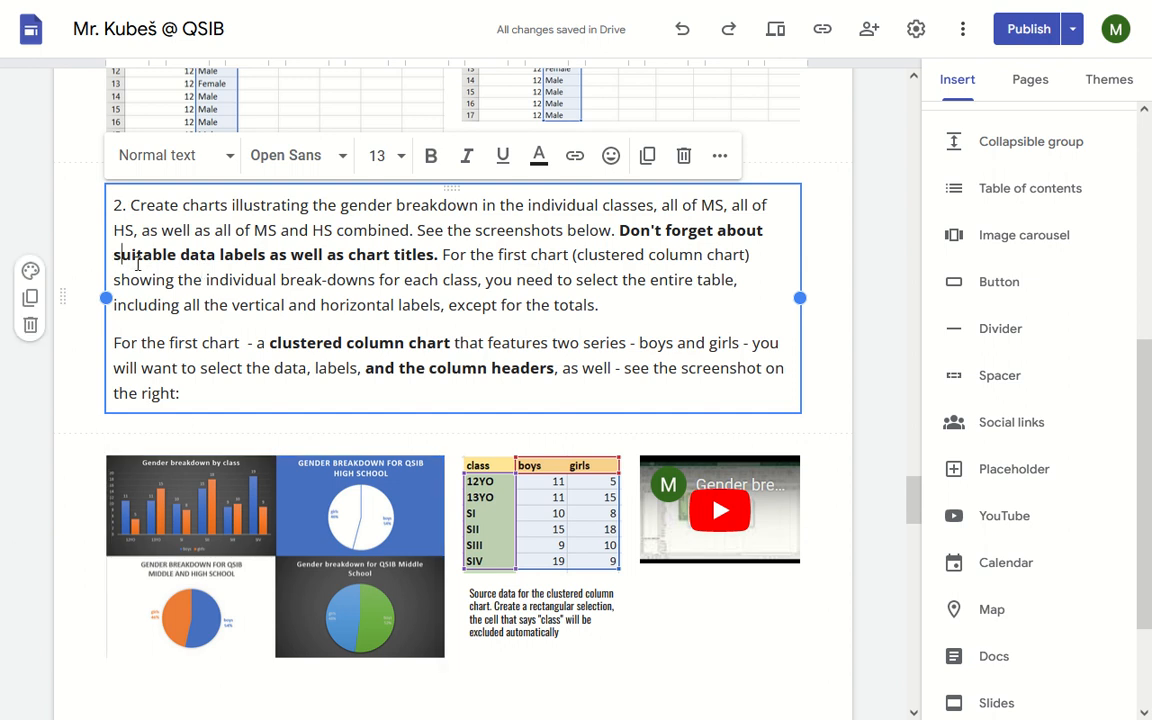
{"action": "left_click_drag", "start_coordinate": [115, 255], "coordinate": [443, 256]}
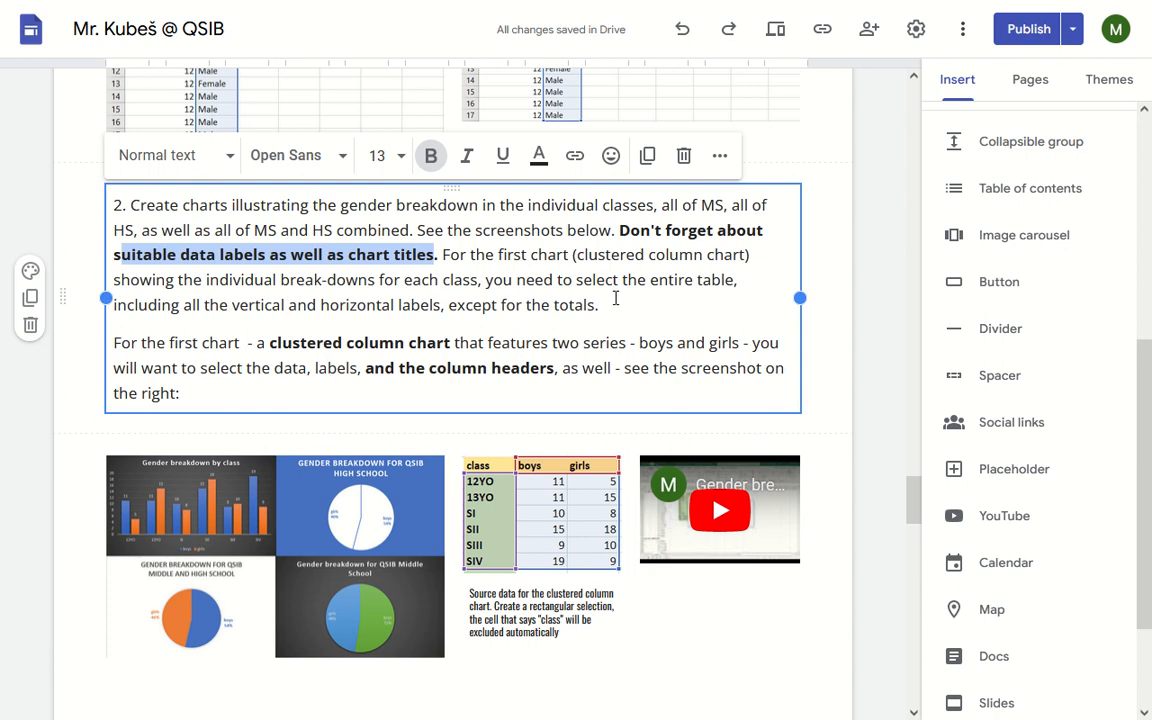
{"action": "left_click_drag", "start_coordinate": [616, 298], "coordinate": [113, 300]}
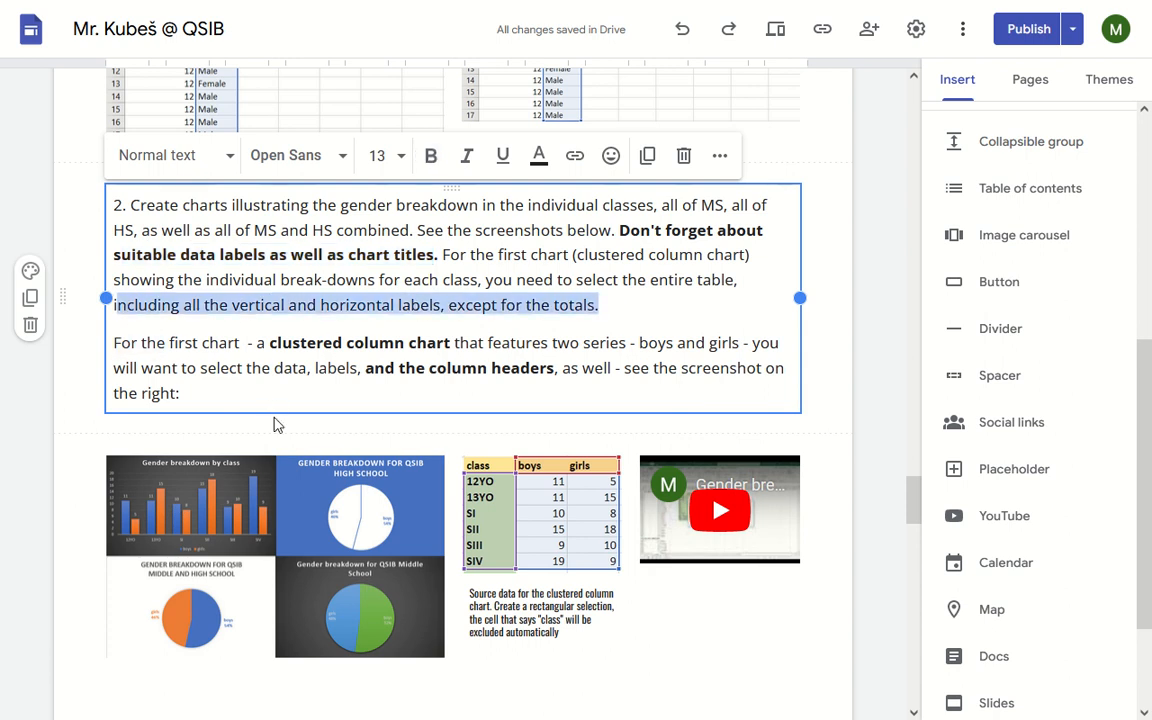
Step: Switch back to Excel and insert a Clustered Column chart from the class, boys and girls data in D2:F8, leaving out the totals
{"action": "key", "text": "alt+Tab"}
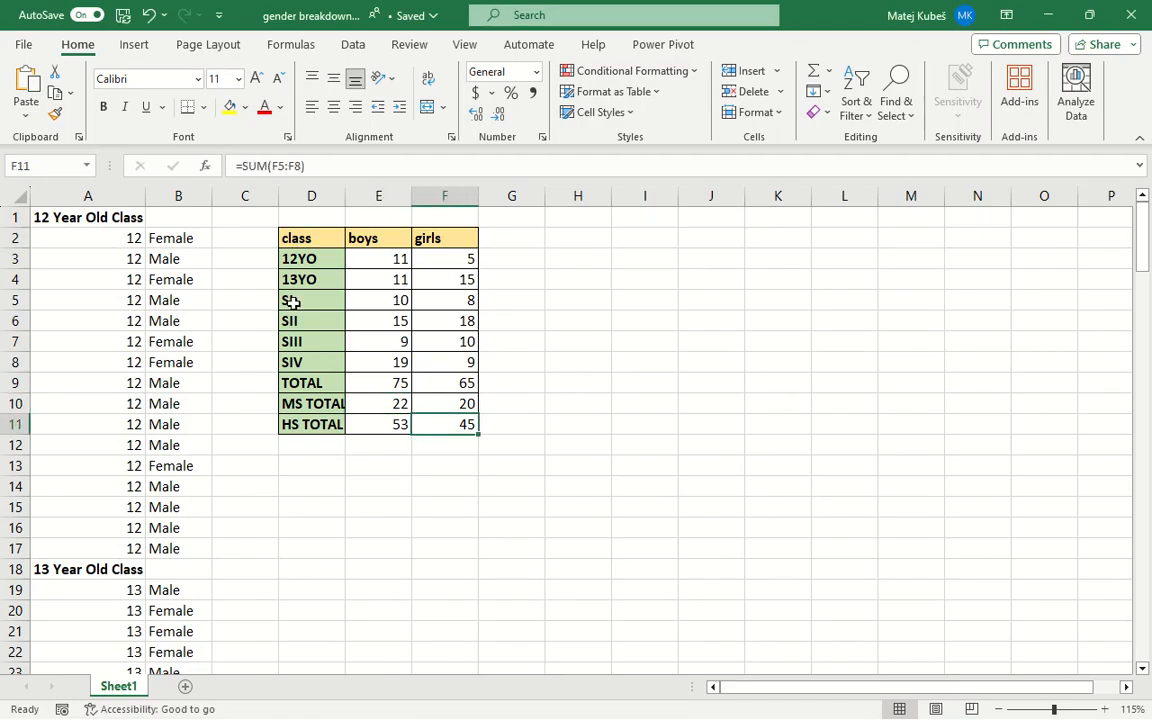
{"action": "left_click_drag", "start_coordinate": [290, 236], "coordinate": [437, 364]}
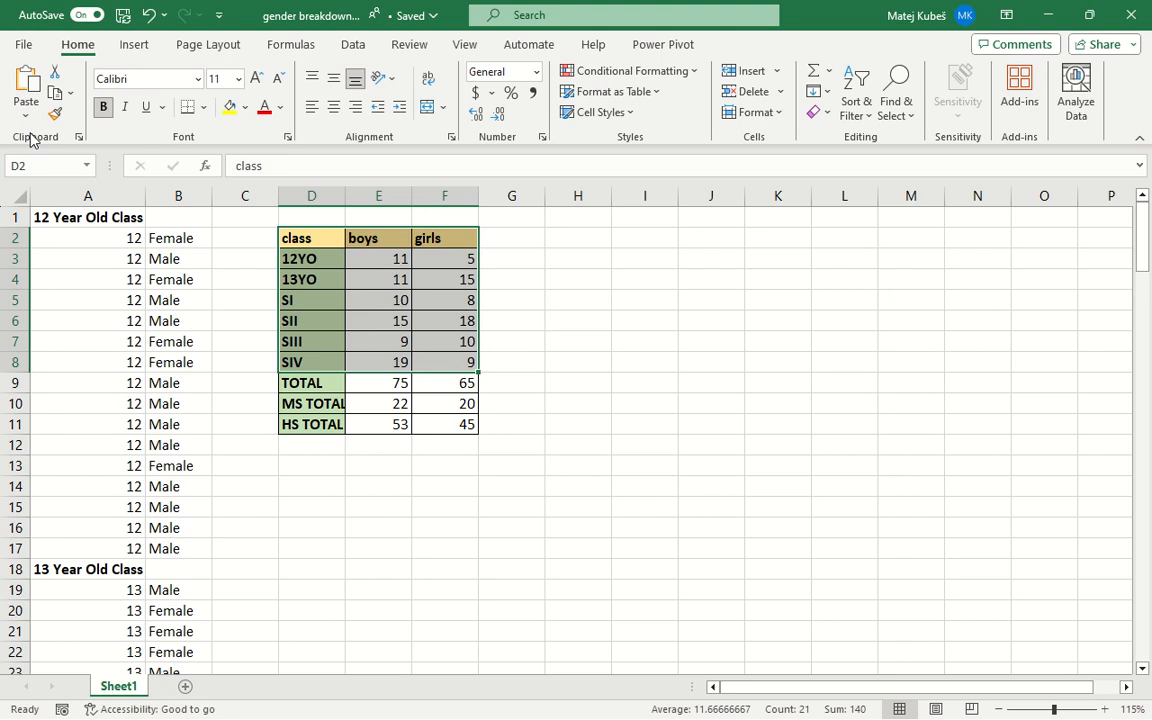
{"action": "left_click", "coordinate": [145, 46]}
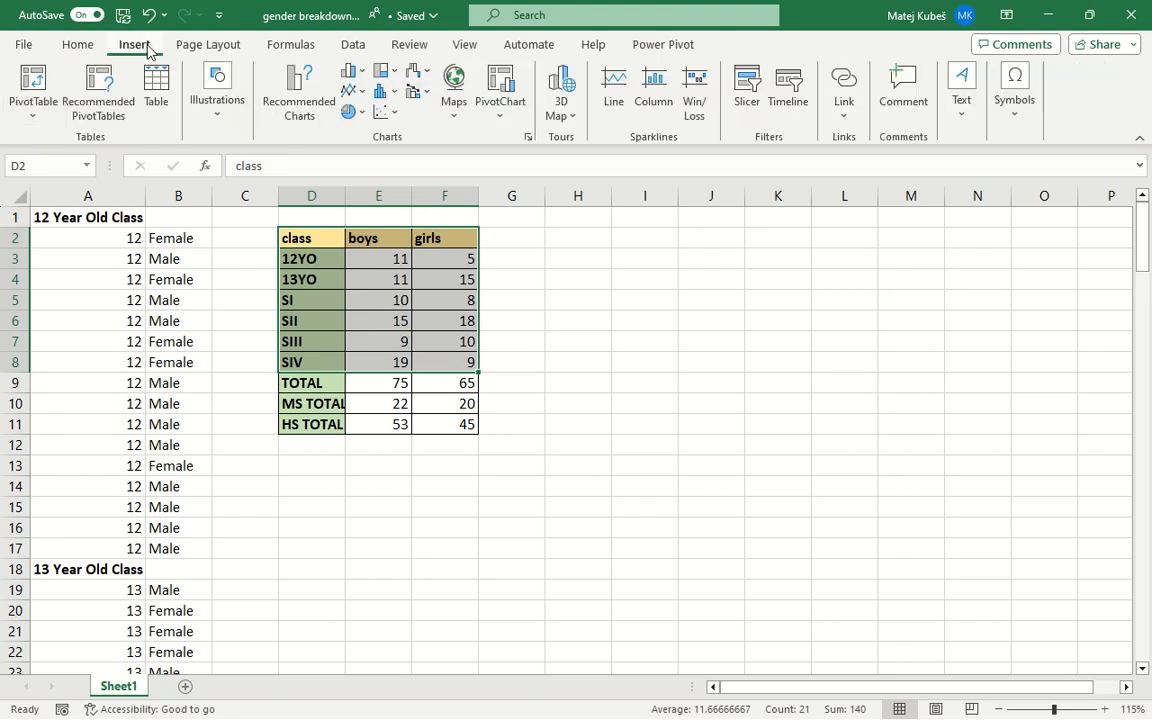
{"action": "left_click", "coordinate": [268, 96]}
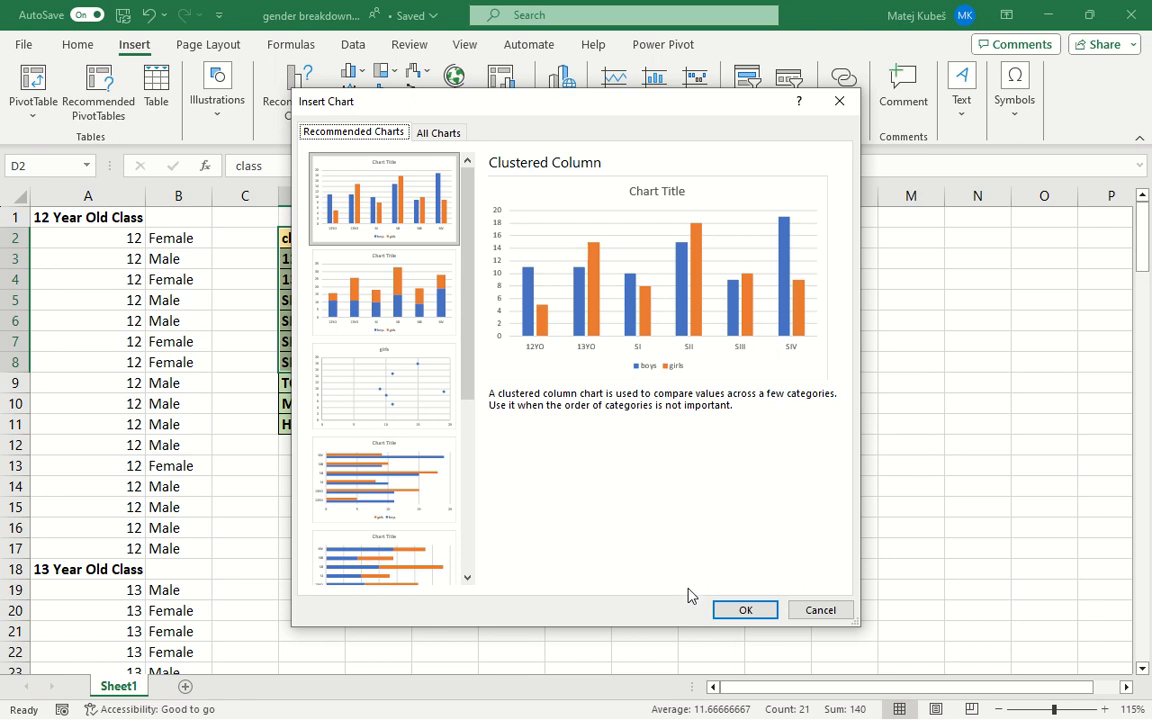
{"action": "left_click", "coordinate": [742, 610]}
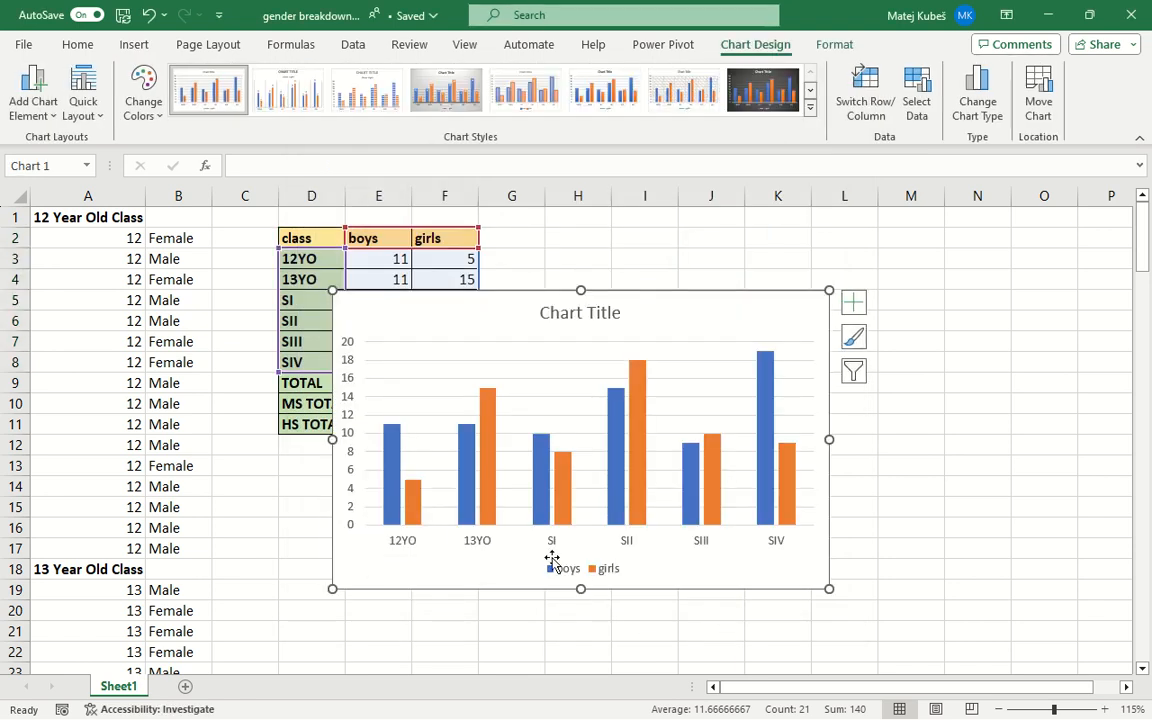
Step: Change the column chart's title to "Gender breakdown"
{"action": "left_click", "coordinate": [587, 316]}
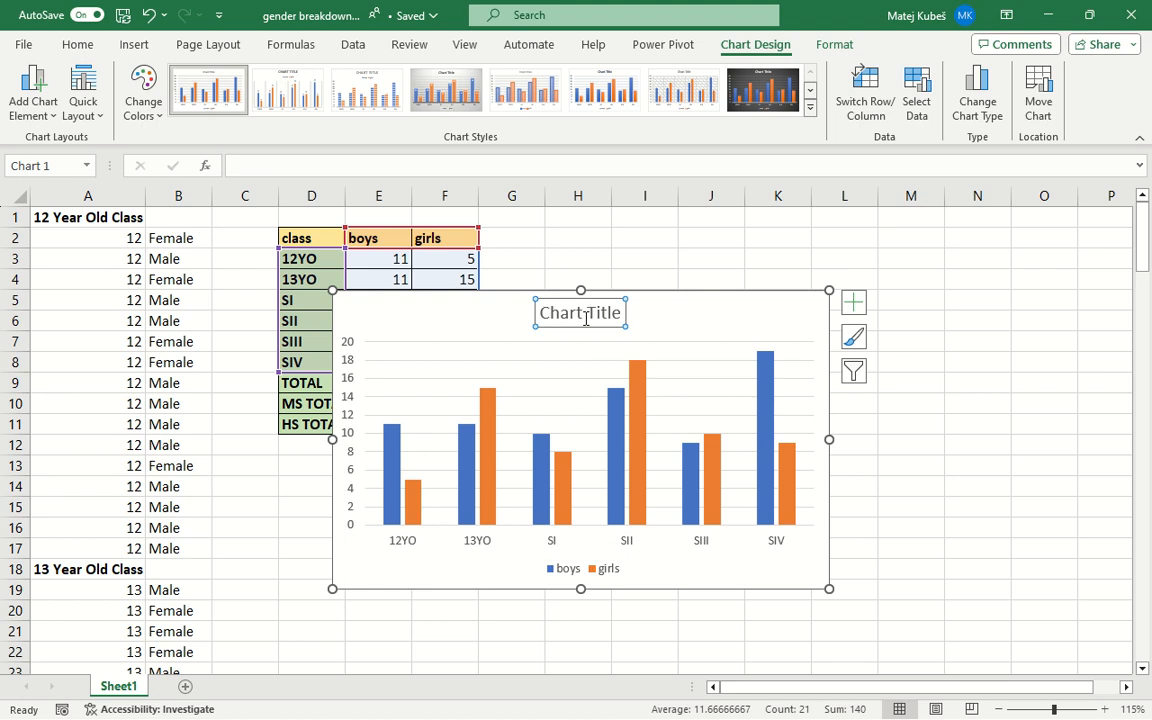
{"action": "left_click", "coordinate": [582, 316]}
{"action": "triple_click", "coordinate": [585, 314]}
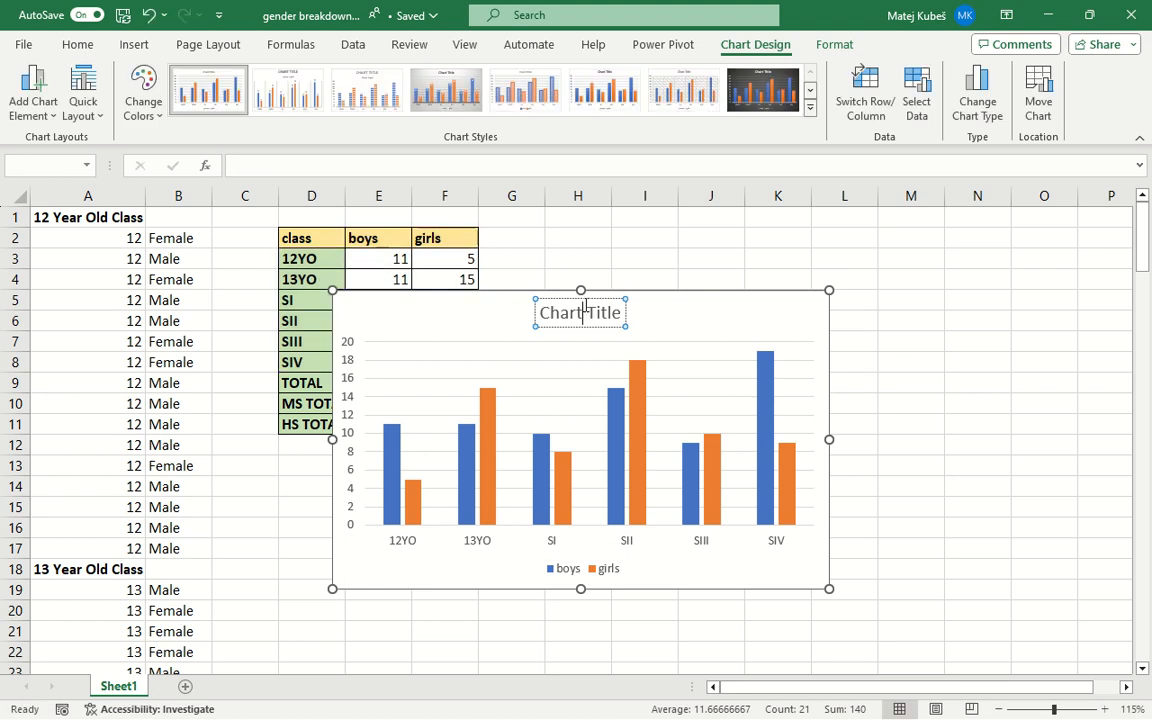
{"action": "type", "text": "Gender"}
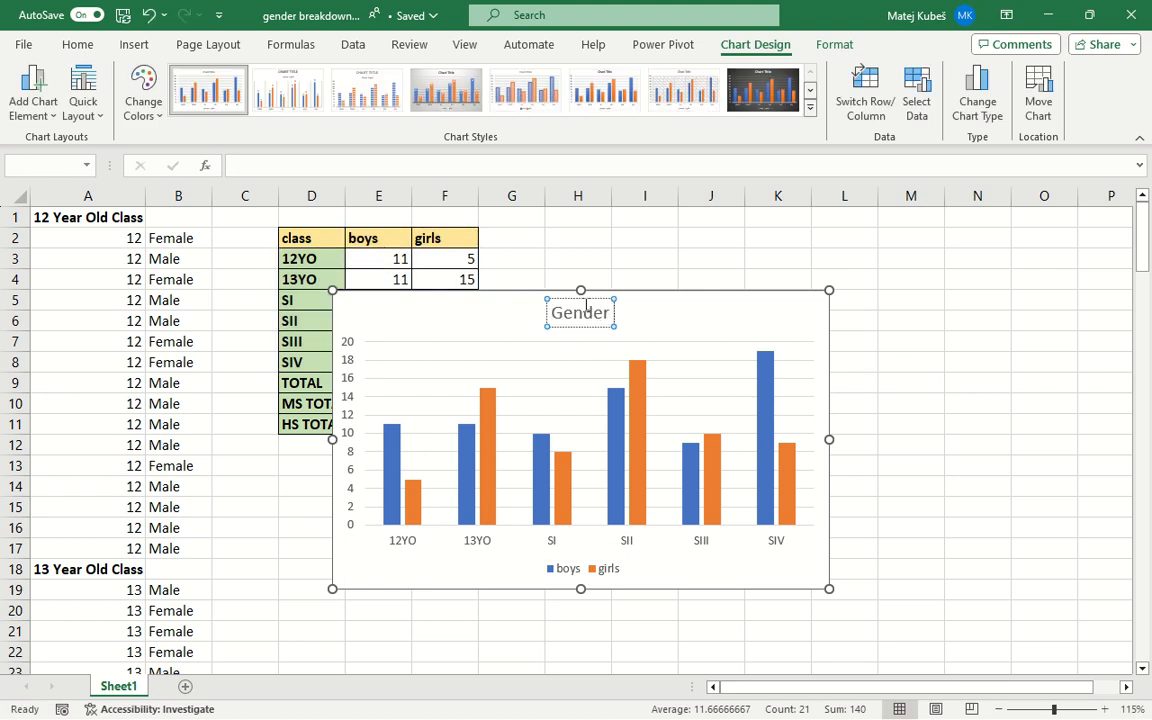
{"action": "type", "text": " breakdown"}
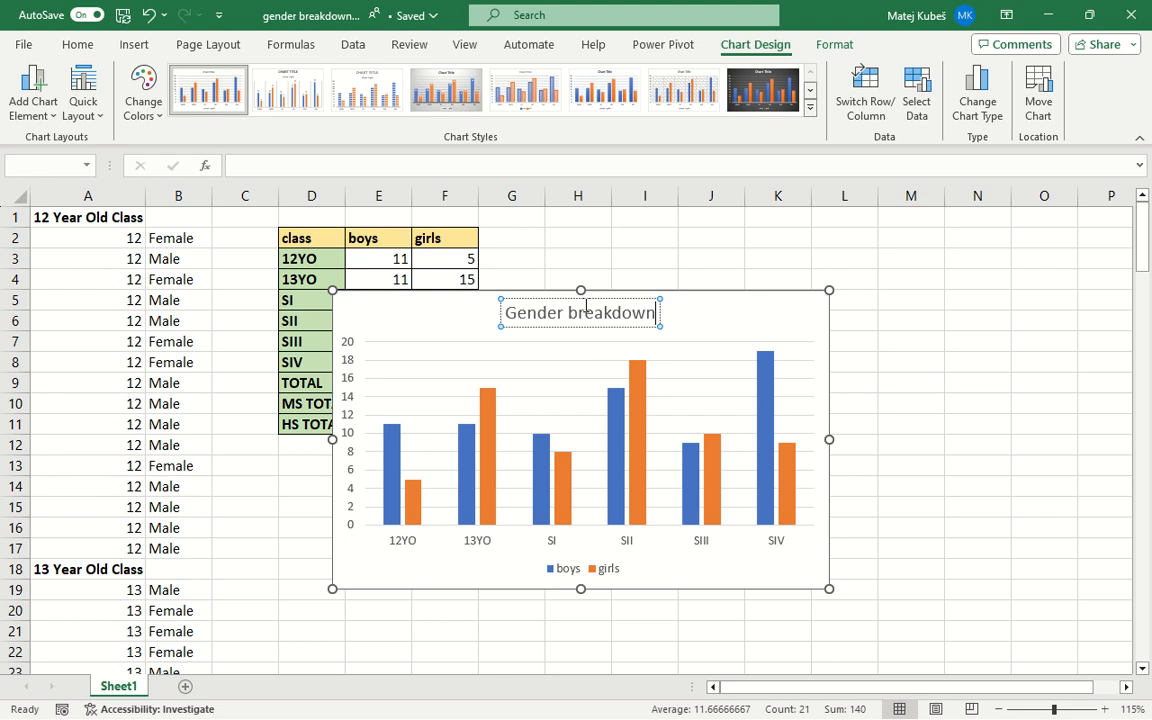
Step: Apply the dark-background chart style with gradient columns to the gender breakdown column chart
{"action": "left_click", "coordinate": [743, 109]}
{"action": "left_click", "coordinate": [604, 90]}
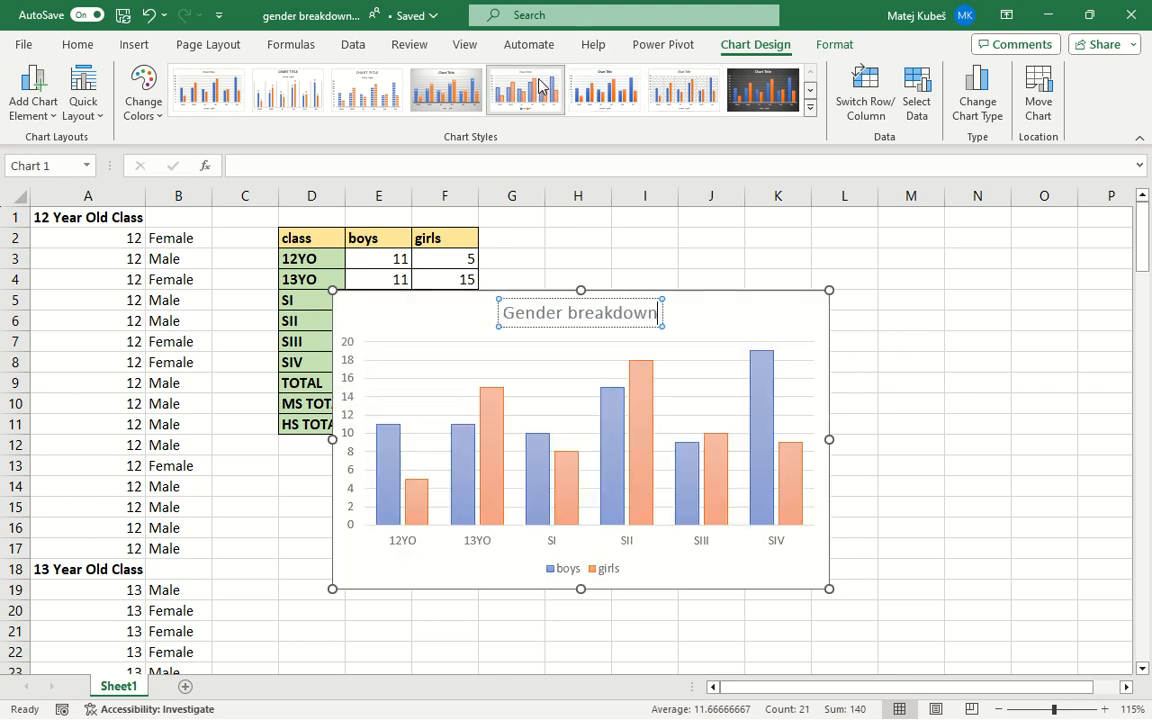
{"action": "left_click", "coordinate": [763, 92]}
{"action": "left_click", "coordinate": [810, 109]}
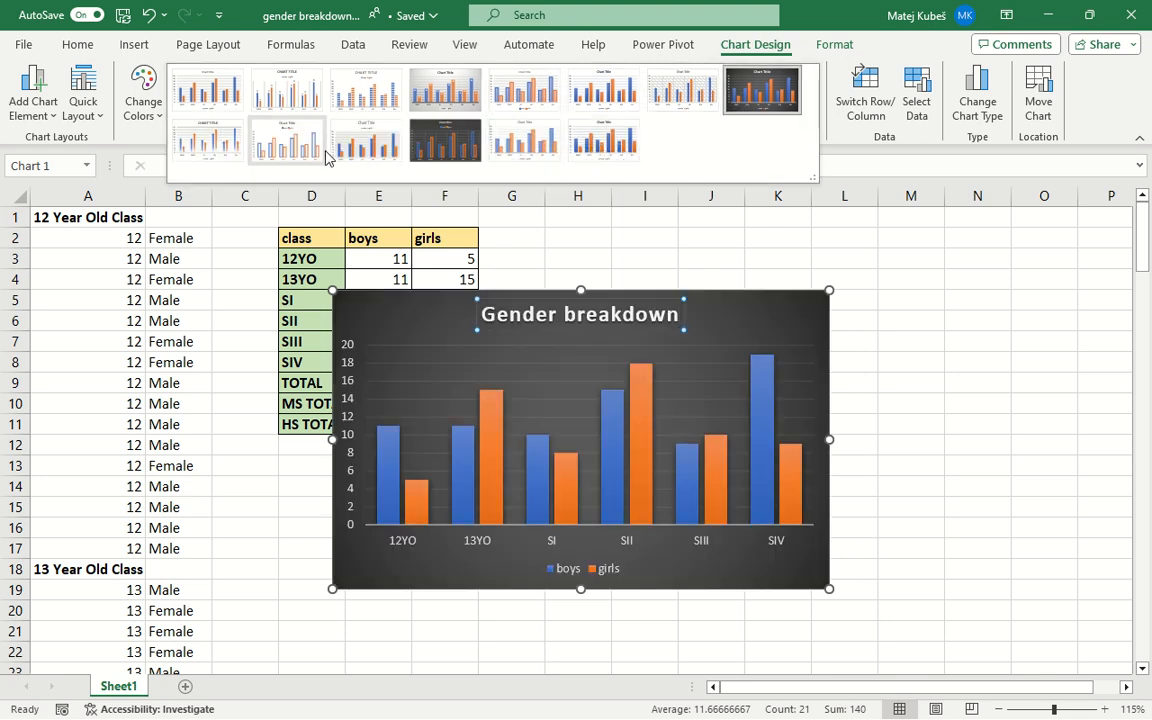
{"action": "left_click", "coordinate": [790, 78]}
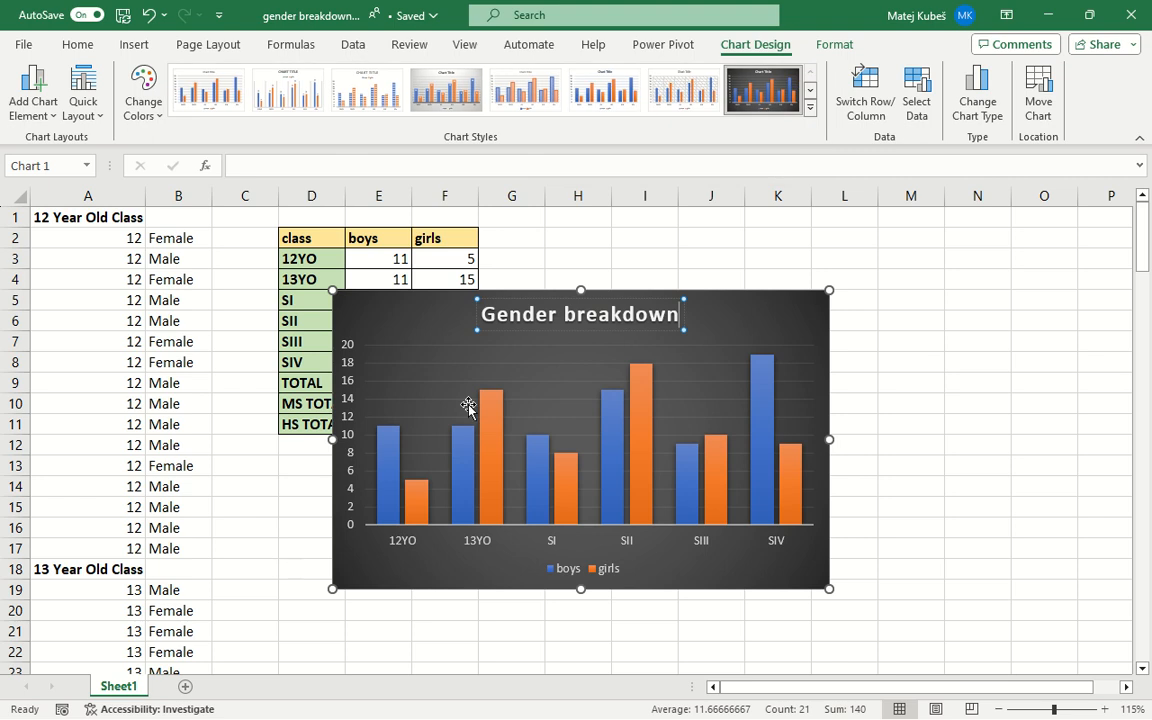
Step: Add data labels showing the values at the Outside End position to the boys and girls columns
{"action": "left_click", "coordinate": [32, 100]}
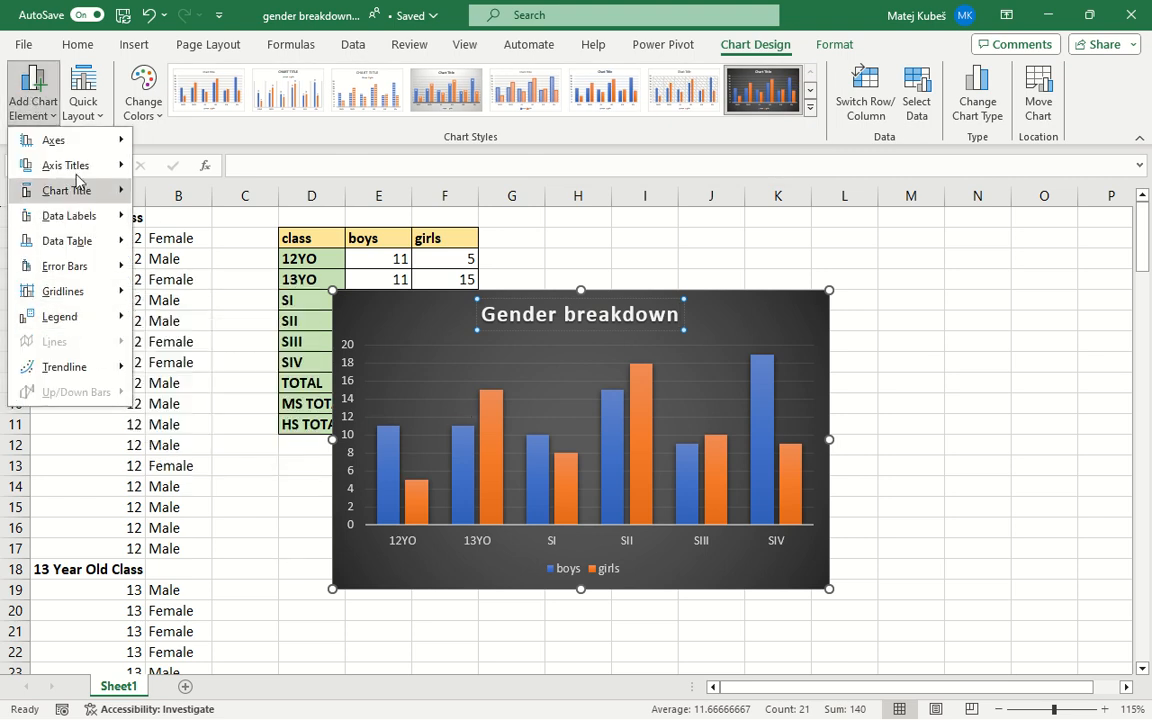
{"action": "mouse_move", "coordinate": [79, 222]}
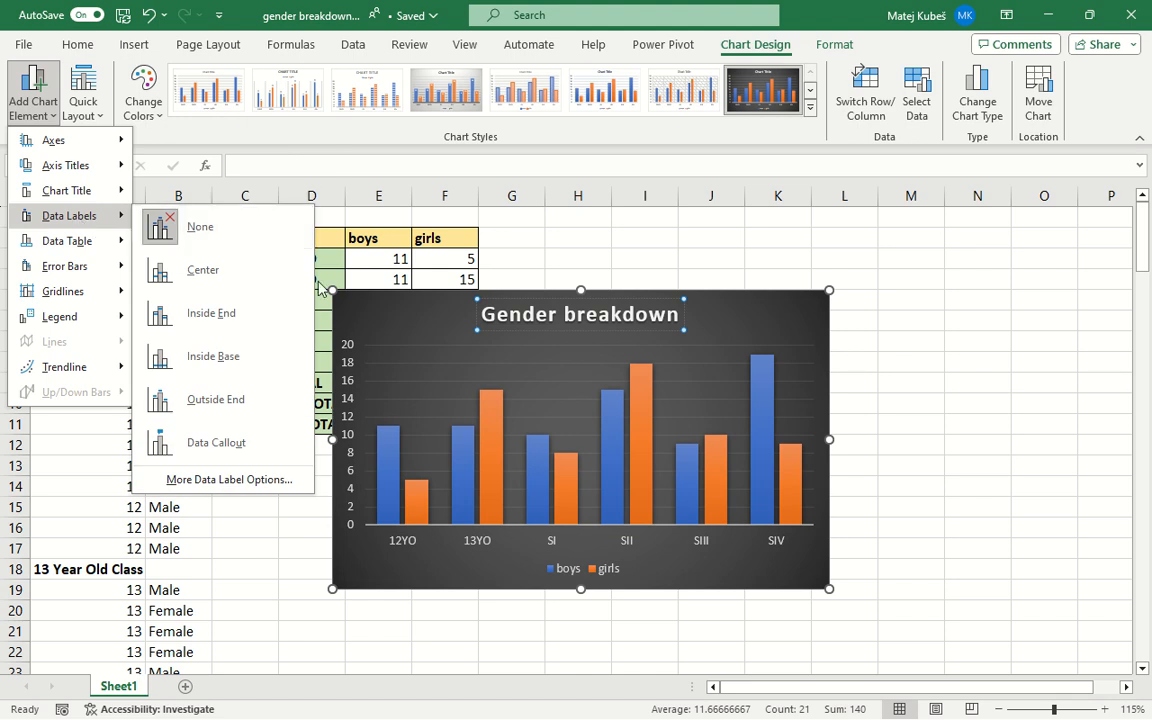
{"action": "left_click", "coordinate": [212, 484]}
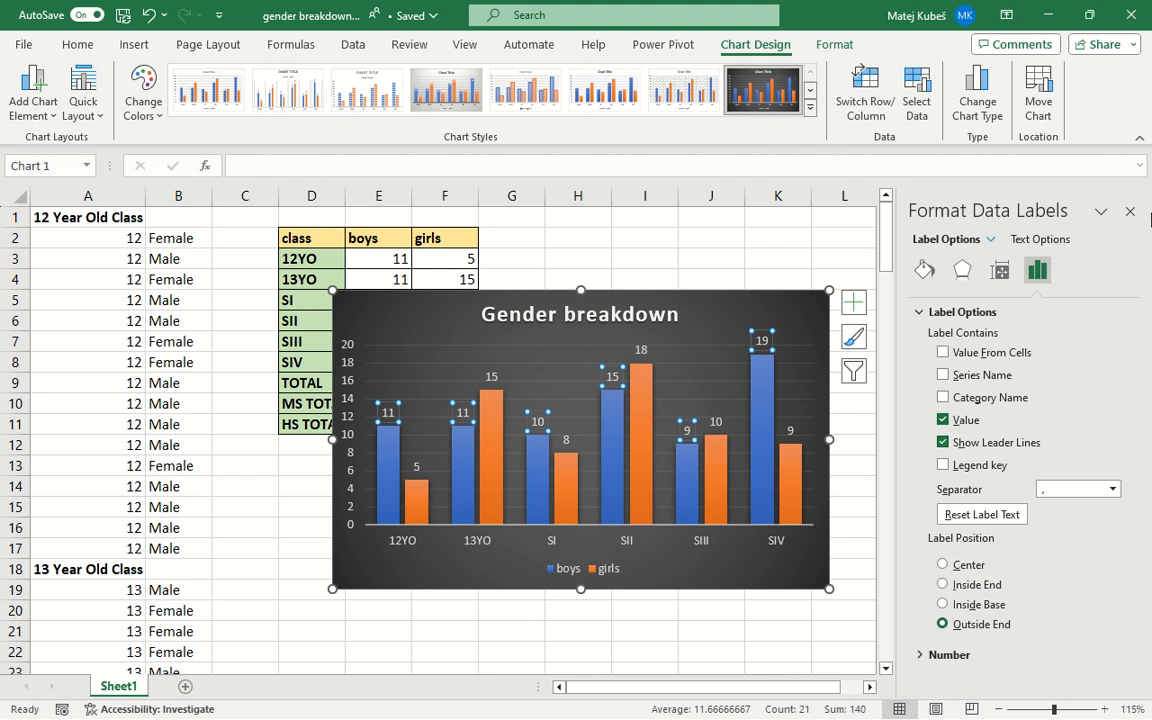
{"action": "left_click", "coordinate": [1130, 211]}
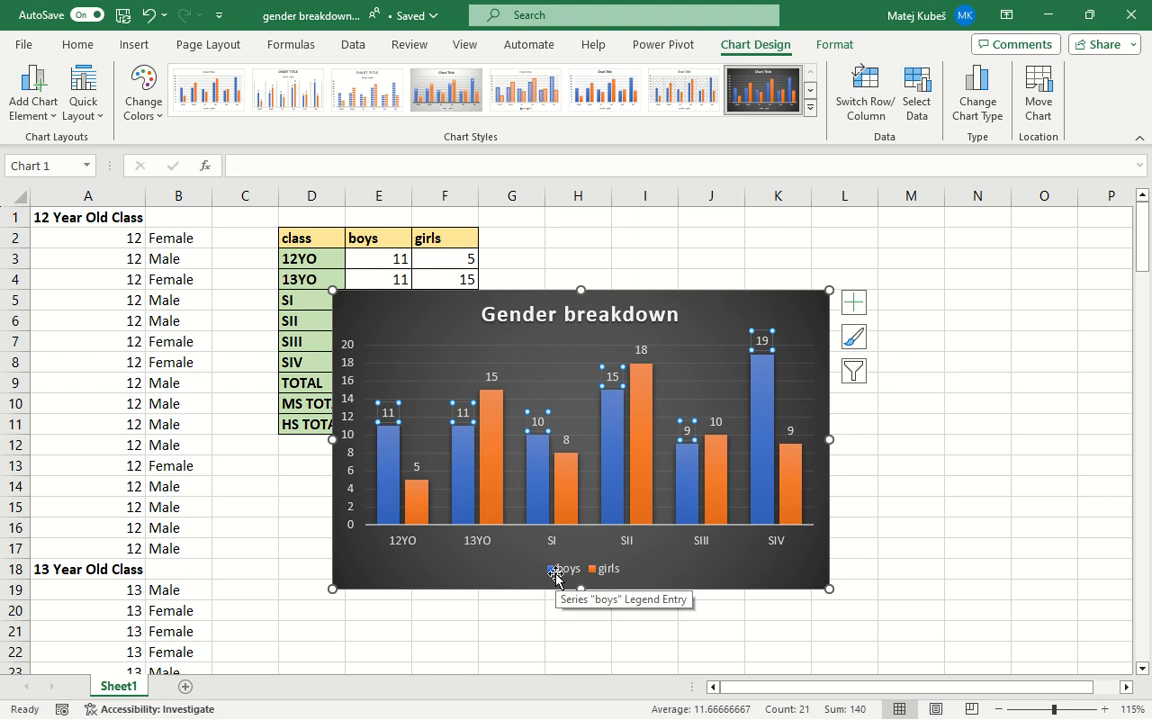
{"action": "left_click", "coordinate": [556, 573]}
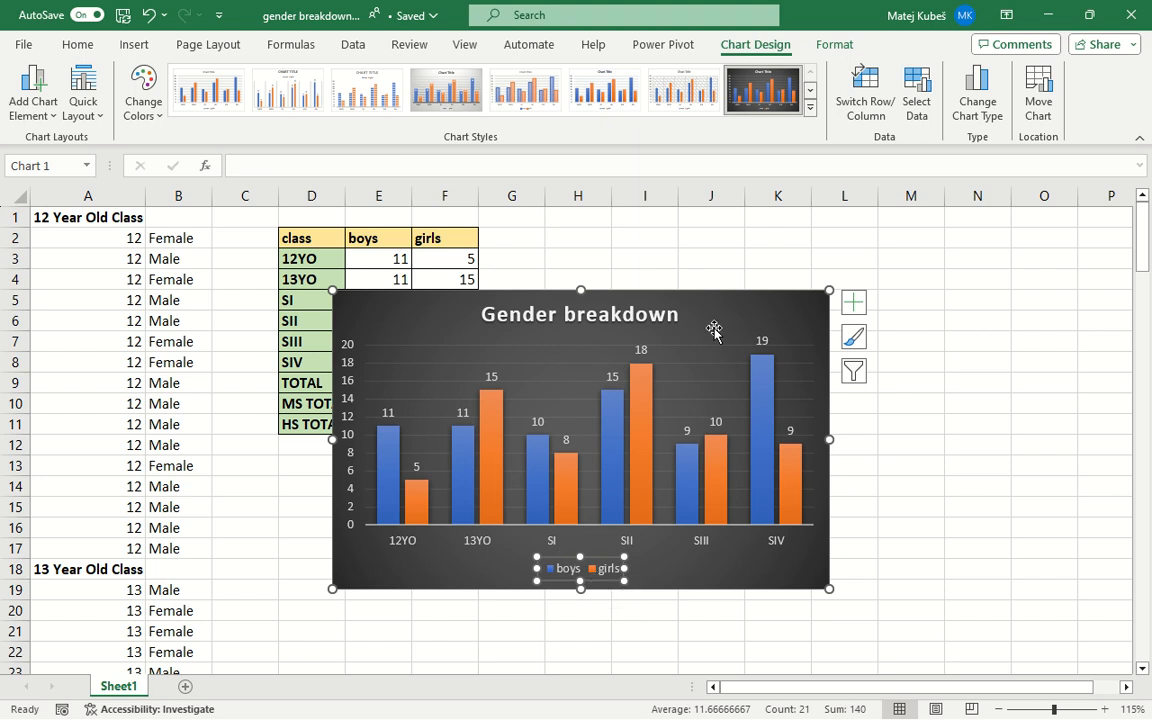
{"action": "left_click", "coordinate": [654, 304]}
{"action": "left_click_drag", "start_coordinate": [916, 235], "coordinate": [916, 235]}
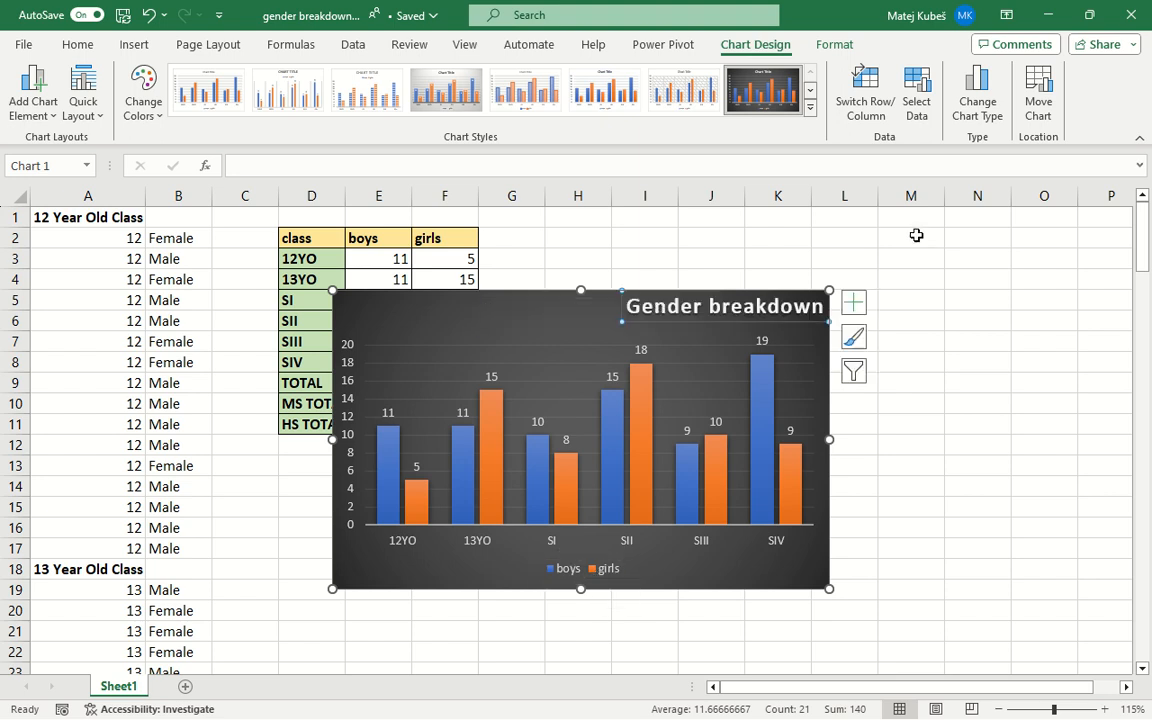
{"action": "key", "text": "ctrl+z"}
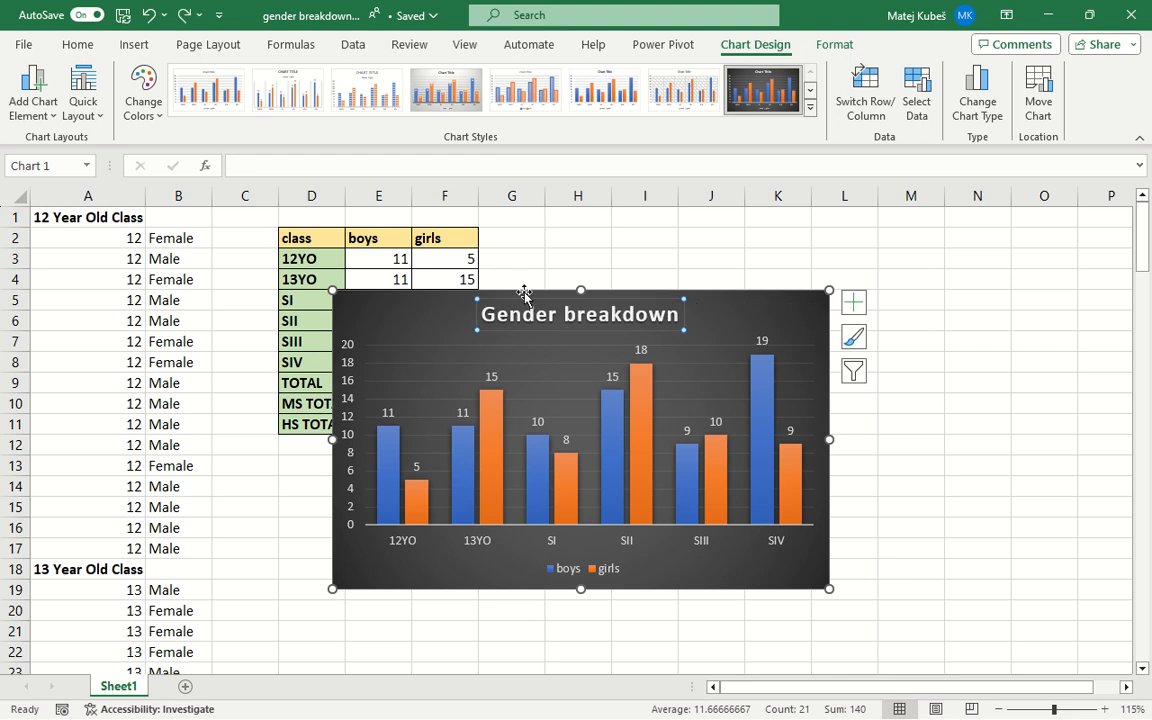
Step: Move the column chart beside the table so it no longer covers the data, and deselect it
{"action": "left_click_drag", "start_coordinate": [524, 294], "coordinate": [726, 239]}
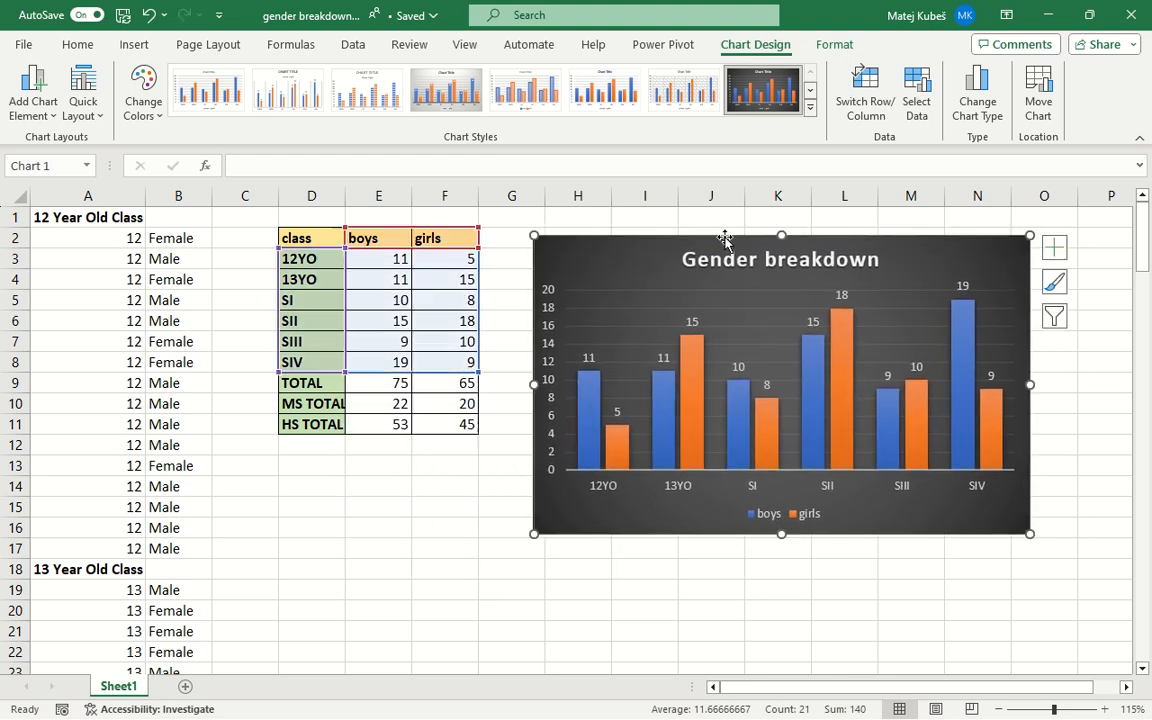
{"action": "left_click", "coordinate": [446, 588]}
Step: Check the sample charts for high school, middle school and both combined on the Google Sites assignment page, and return to Excel
{"action": "key", "text": "alt+Tab"}
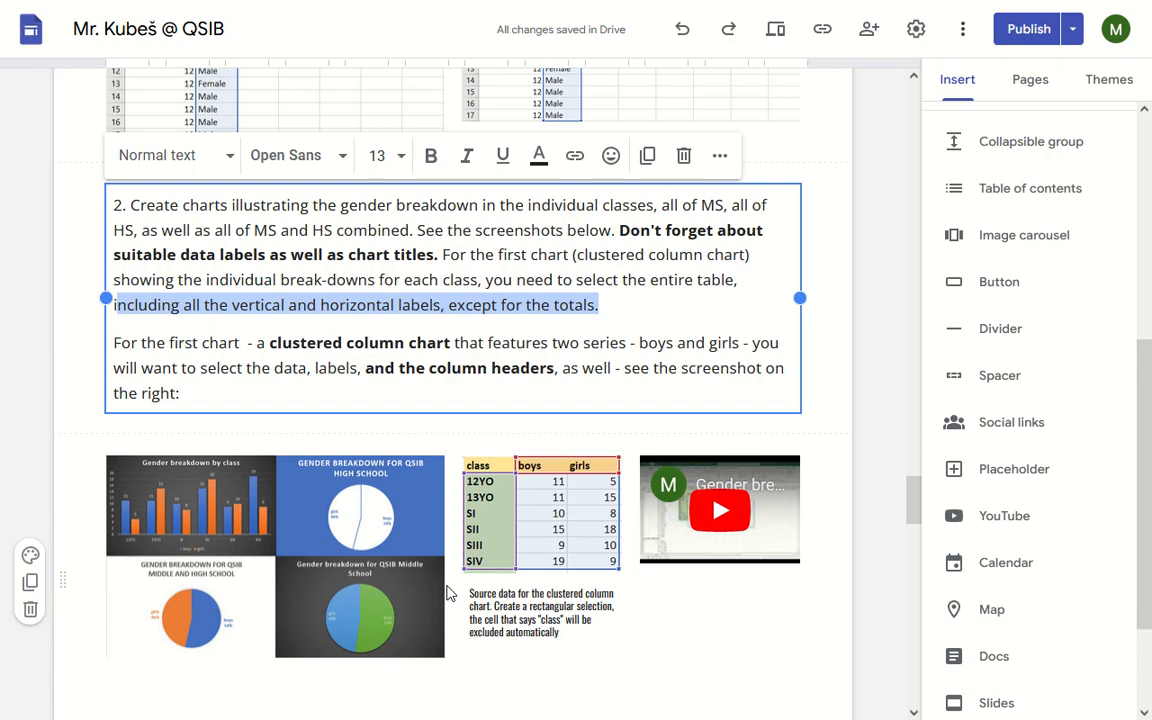
{"action": "left_click", "coordinate": [306, 465]}
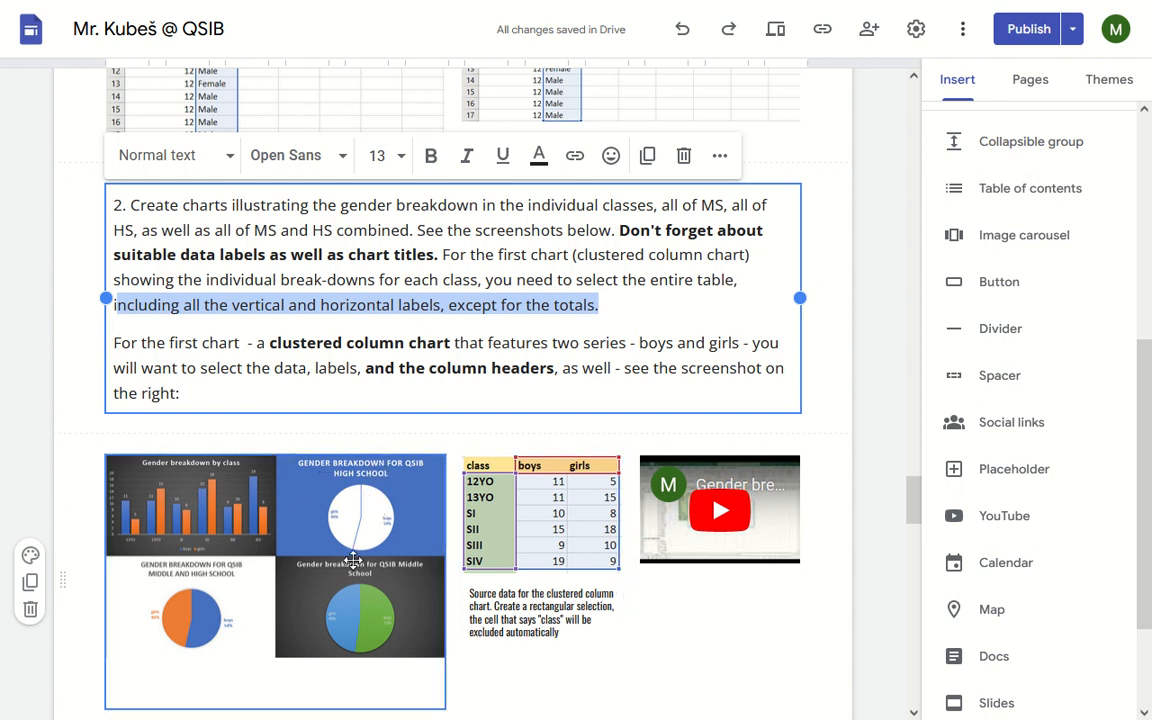
{"action": "key", "text": "alt+Tab"}
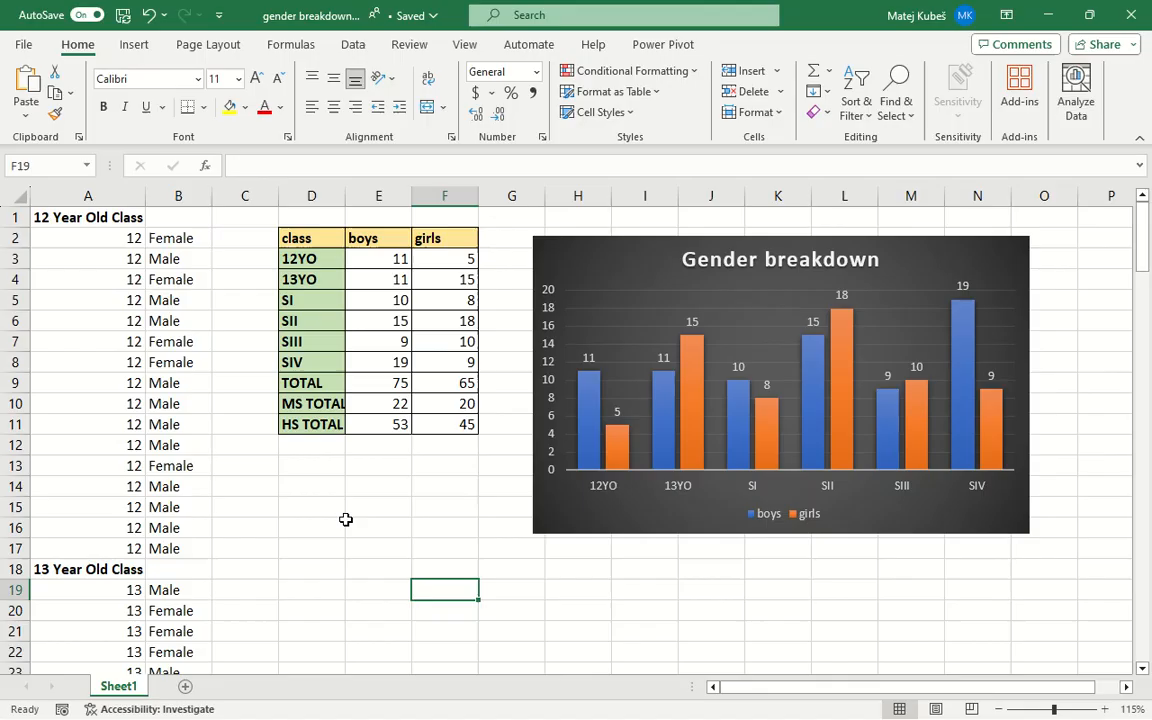
Step: Insert a Pie chart from the boys and girls headers in E2:F2 and the HS TOTAL values in E11:F11
{"action": "left_click", "coordinate": [305, 383]}
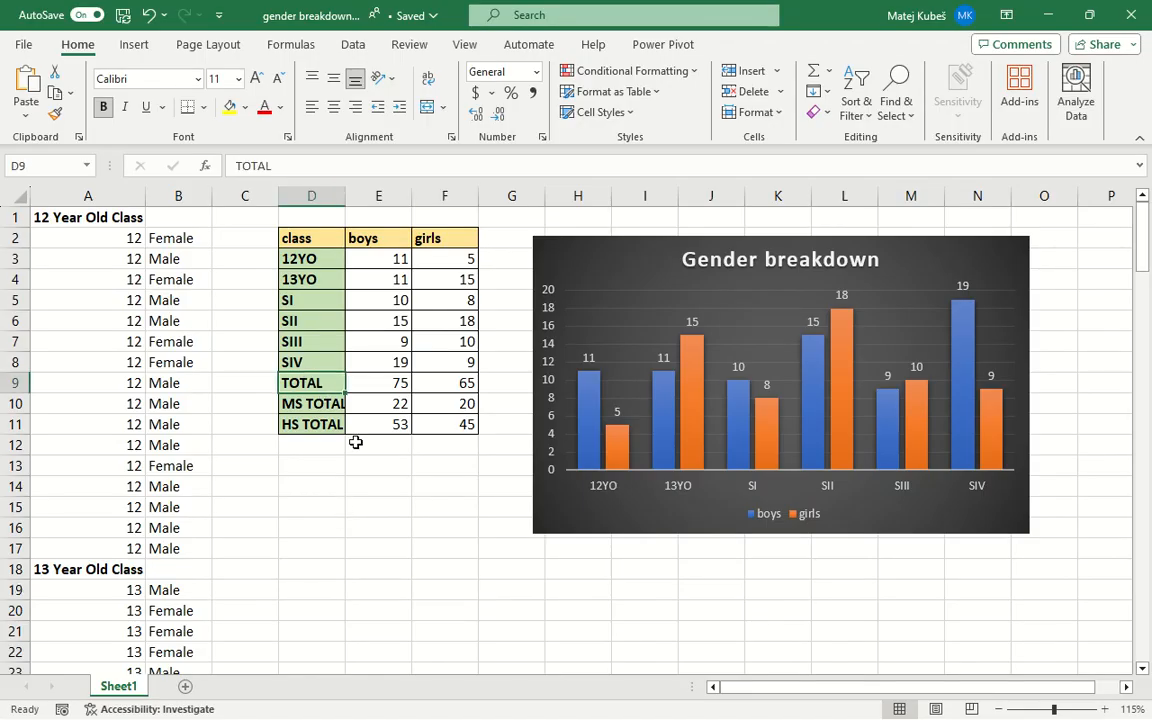
{"action": "key", "text": "Right"}
{"action": "key", "text": "Down"}
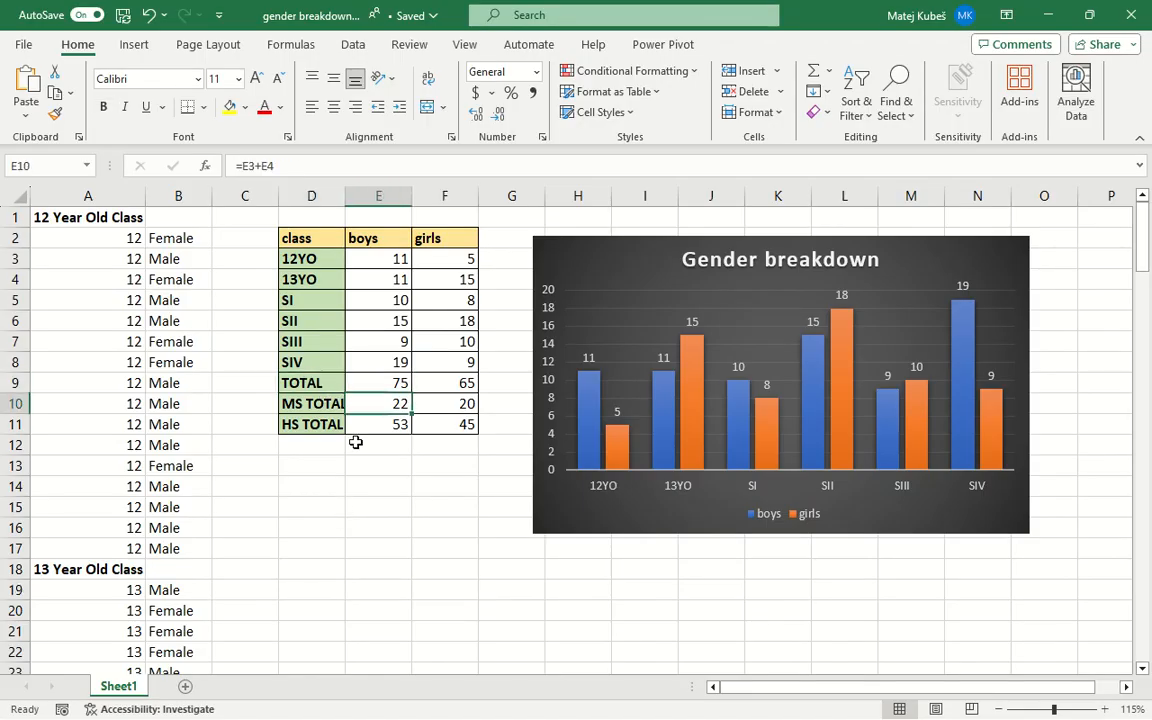
{"action": "key", "text": "Down"}
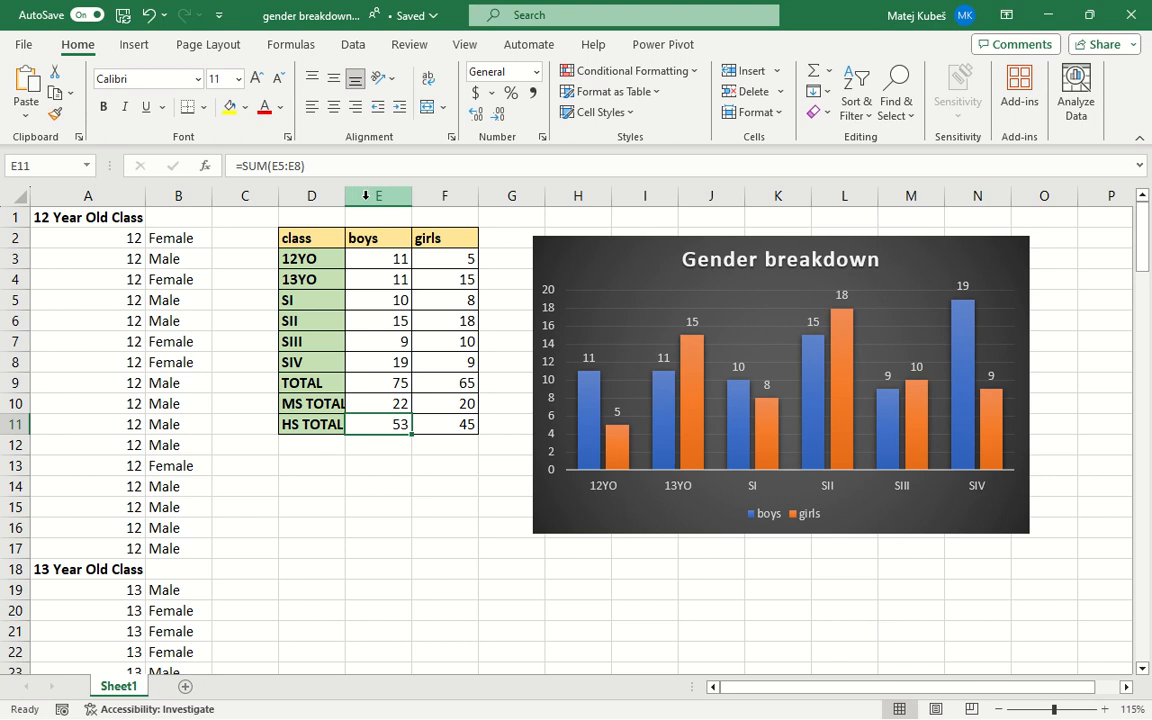
{"action": "left_click_drag", "start_coordinate": [362, 237], "coordinate": [445, 237]}
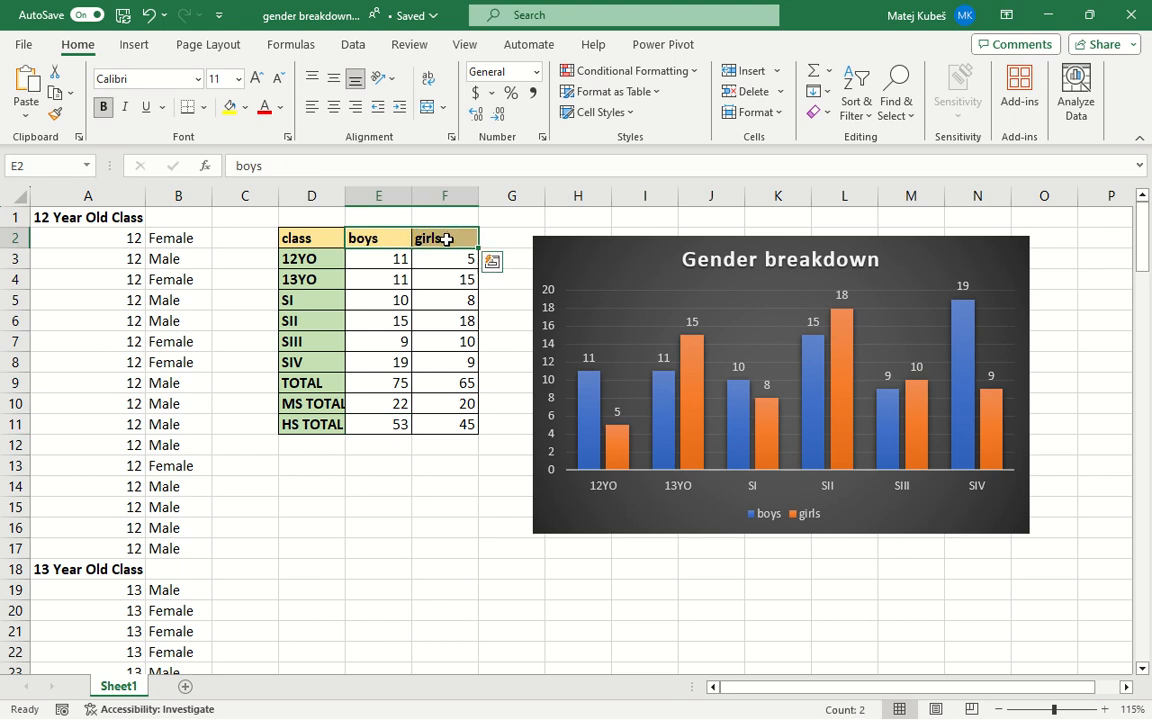
{"action": "left_click_drag", "start_coordinate": [387, 424], "coordinate": [467, 427]}
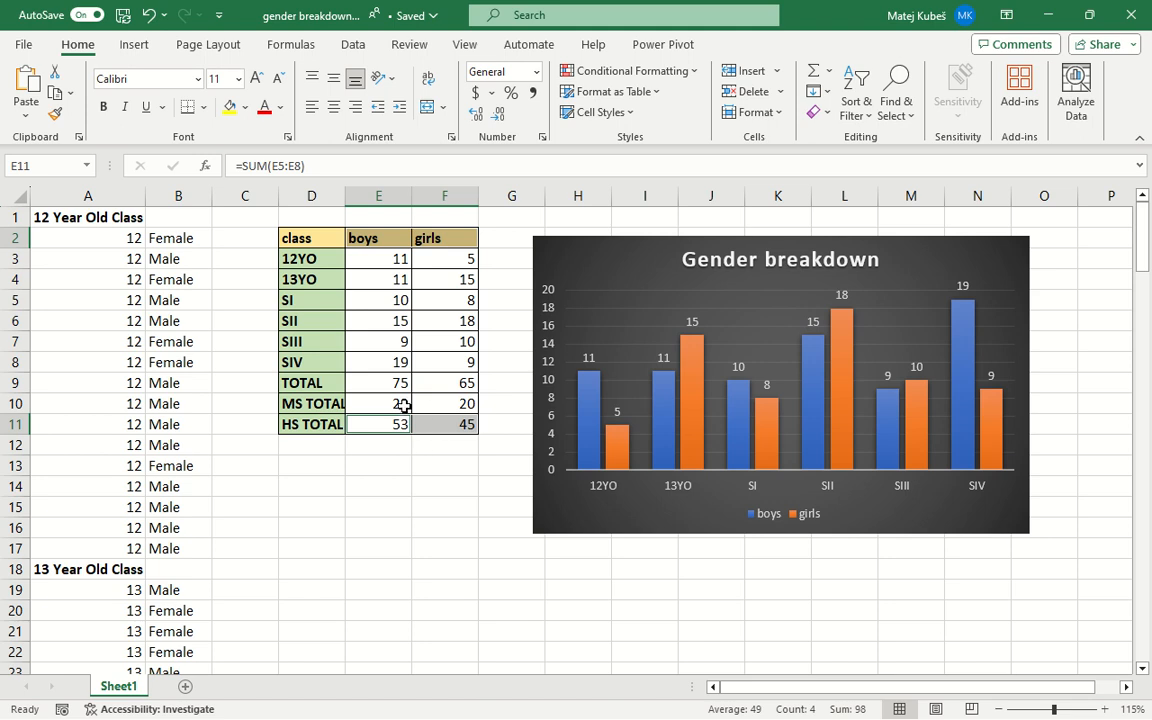
{"action": "left_click", "coordinate": [132, 45]}
{"action": "left_click", "coordinate": [302, 98]}
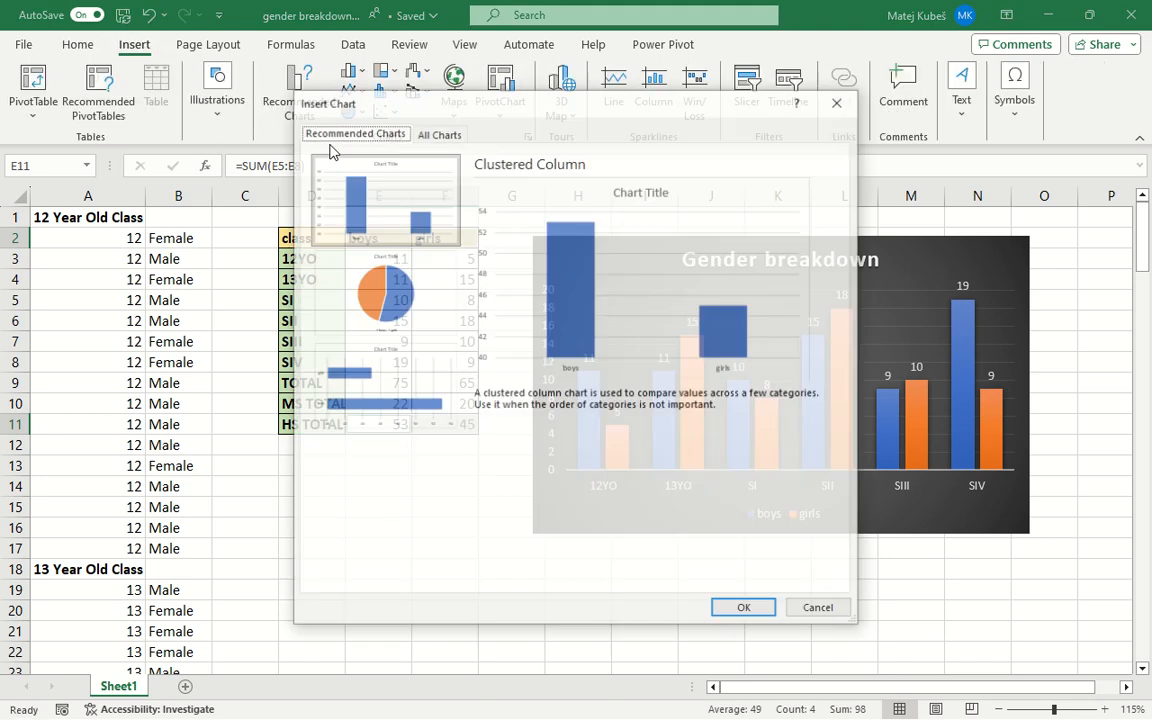
{"action": "left_click", "coordinate": [379, 286]}
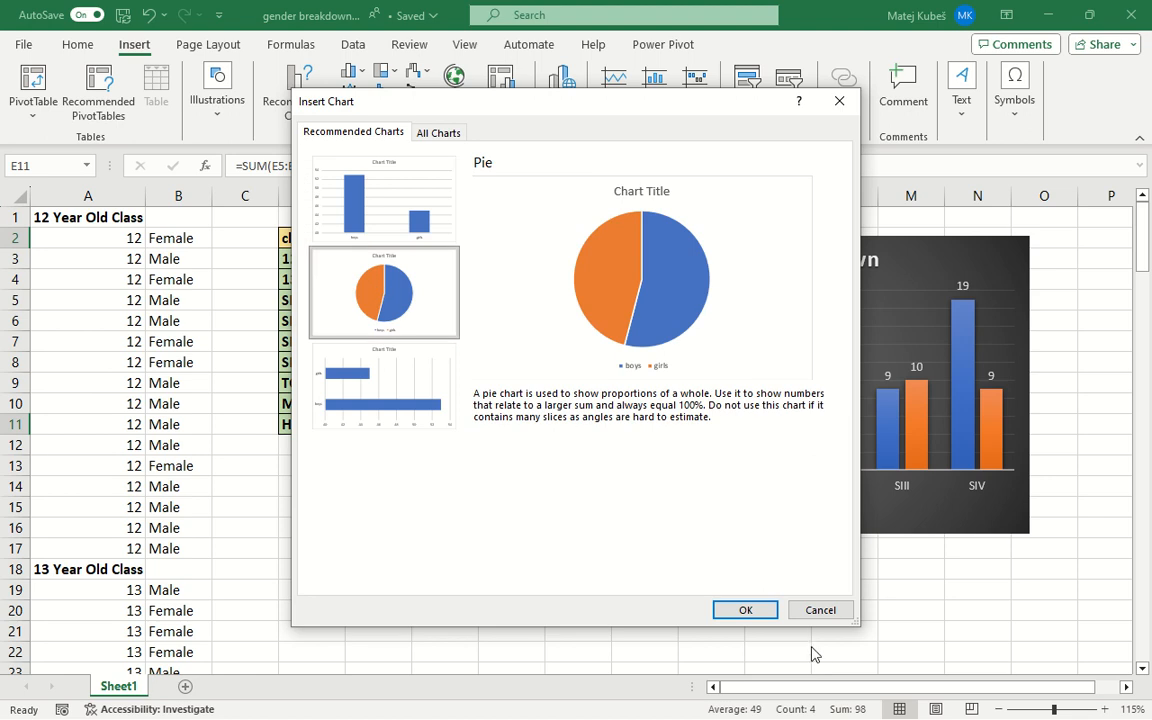
{"action": "left_click", "coordinate": [745, 610]}
Step: Change the pie chart's title to "High School gender breakdown"
{"action": "left_click", "coordinate": [560, 314]}
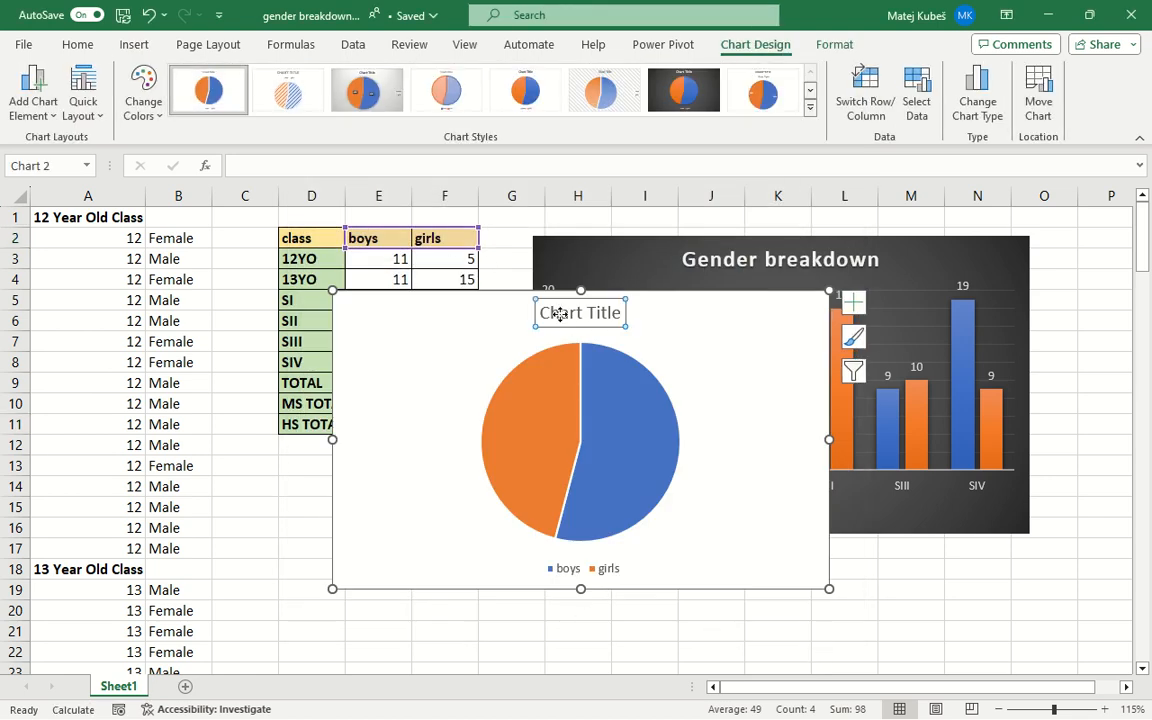
{"action": "left_click", "coordinate": [561, 307]}
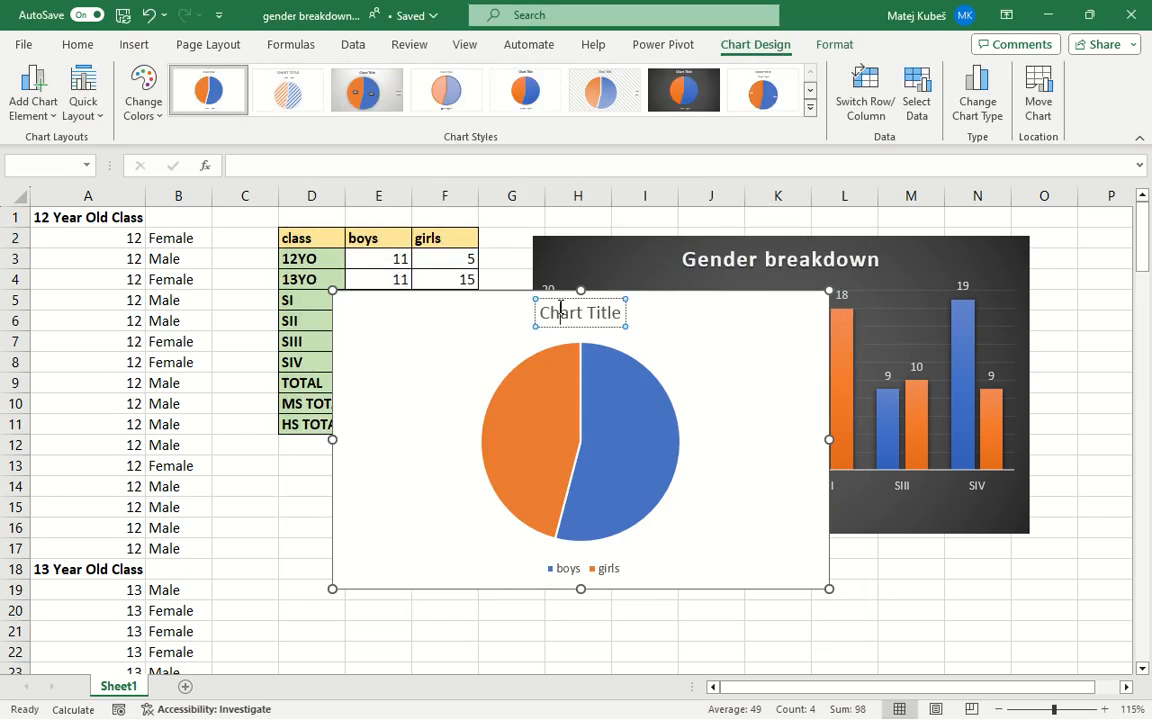
{"action": "triple_click", "coordinate": [561, 307]}
{"action": "type", "text": "Highs"}
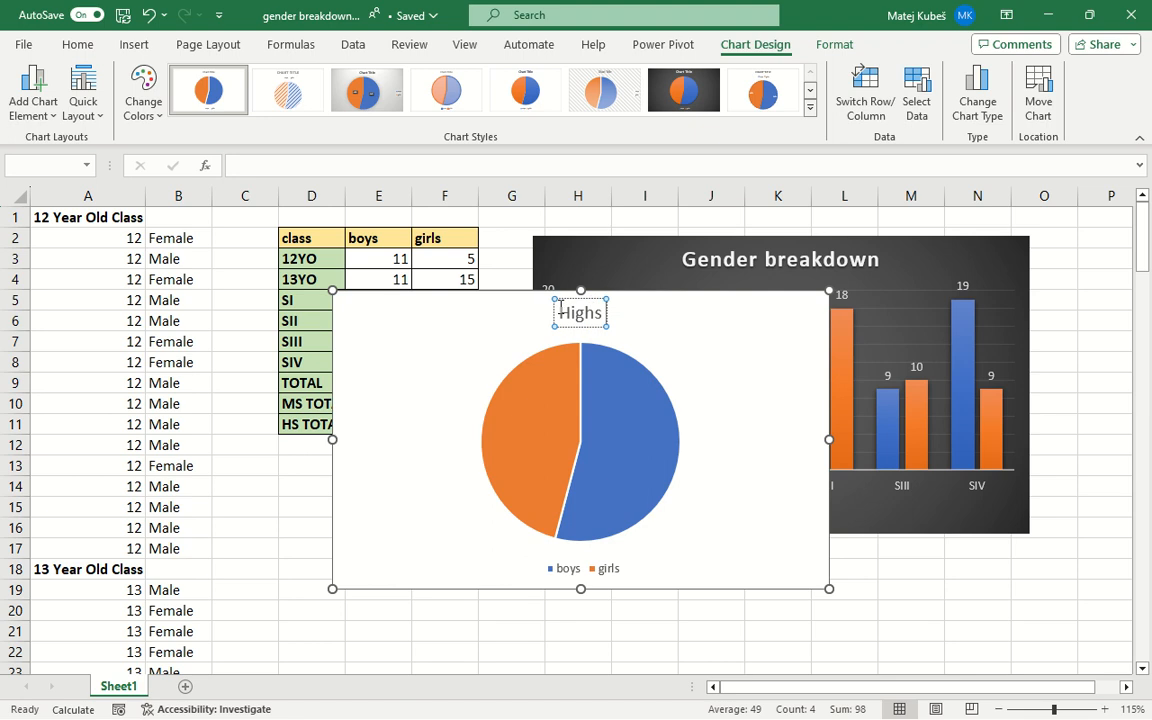
{"action": "key", "text": "BackSpace"}
{"action": "type", "text": "School g"}
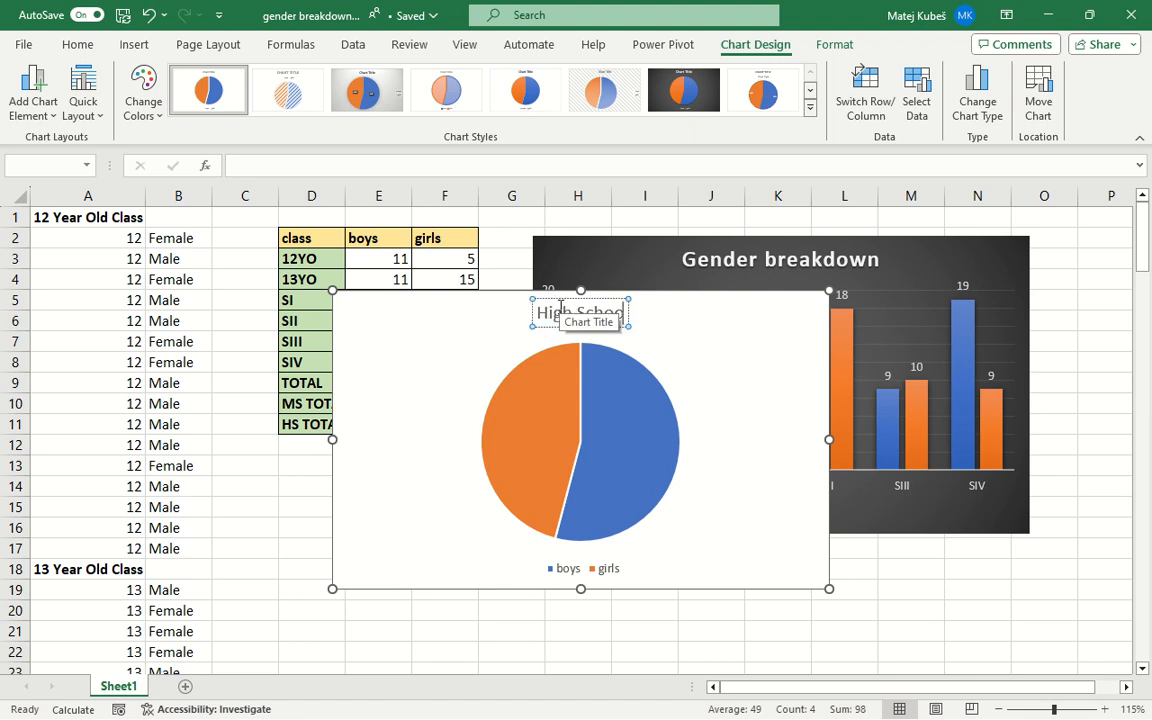
{"action": "type", "text": "ender"}
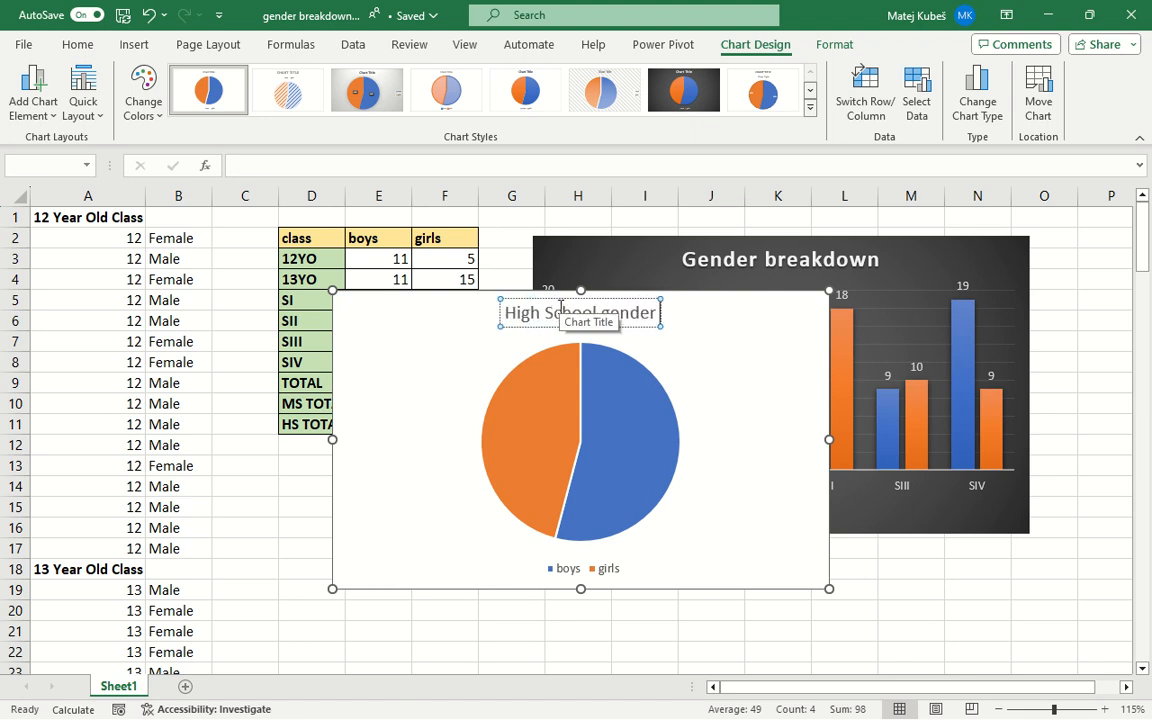
{"action": "type", "text": " breakdown"}
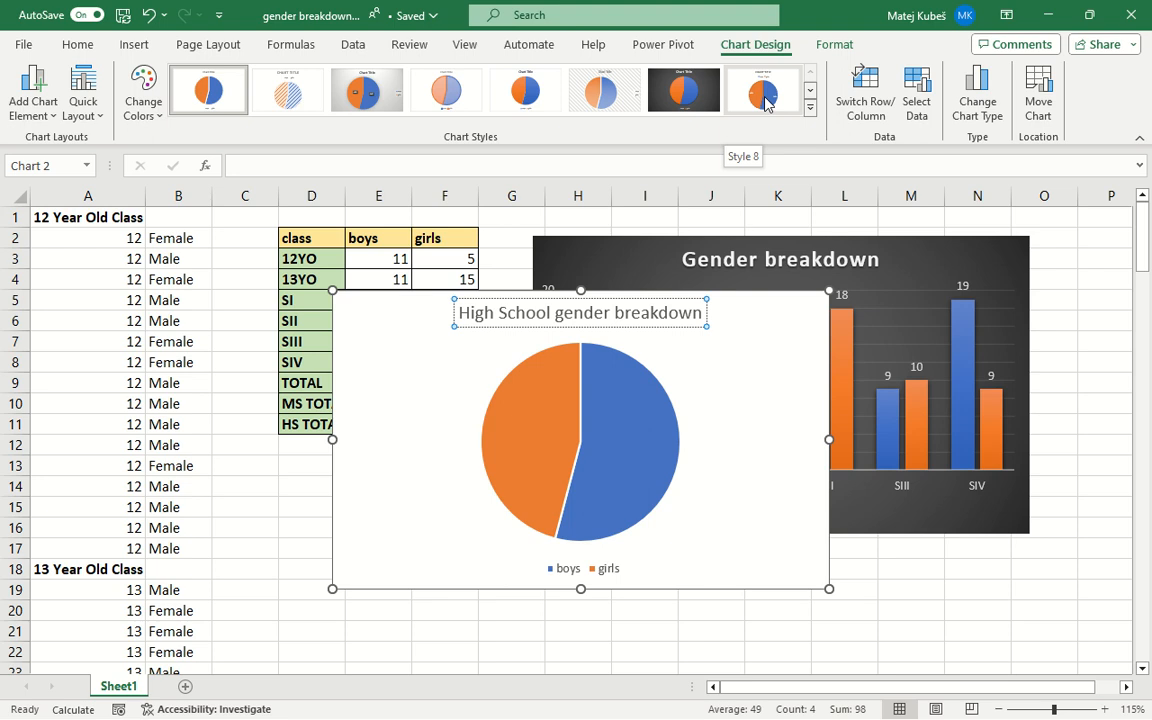
Step: Apply chart Style 8 to the high school pie chart and browse the other available styles
{"action": "left_click", "coordinate": [765, 103]}
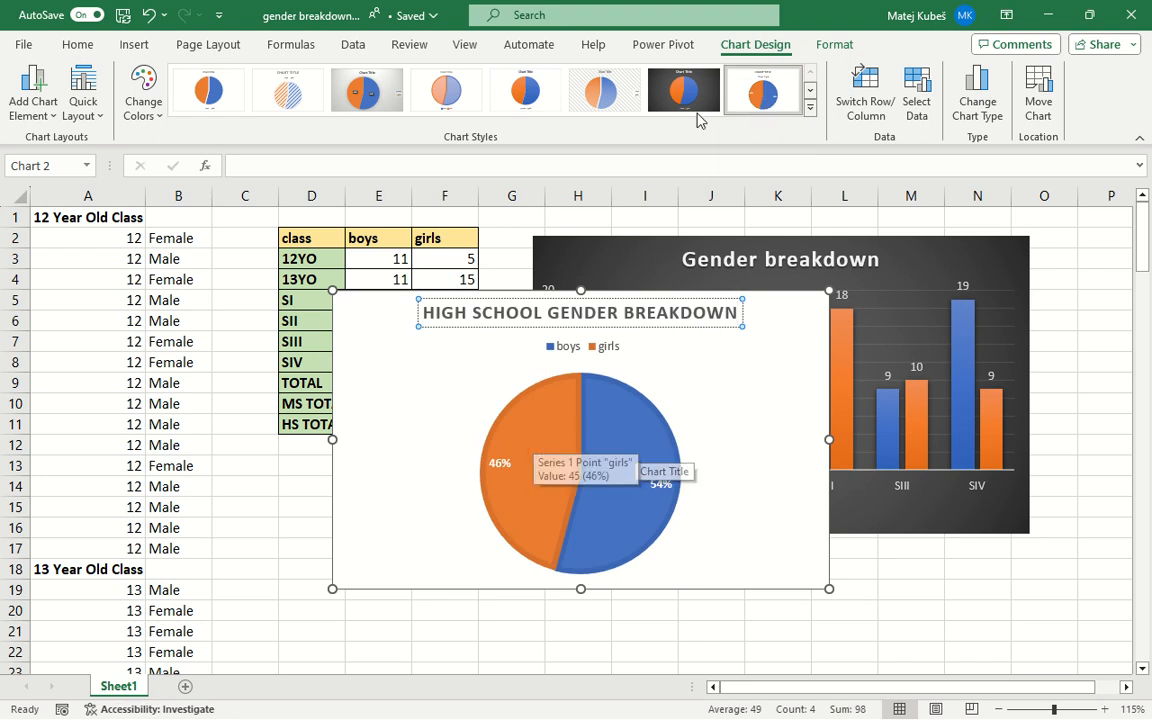
{"action": "left_click", "coordinate": [811, 108]}
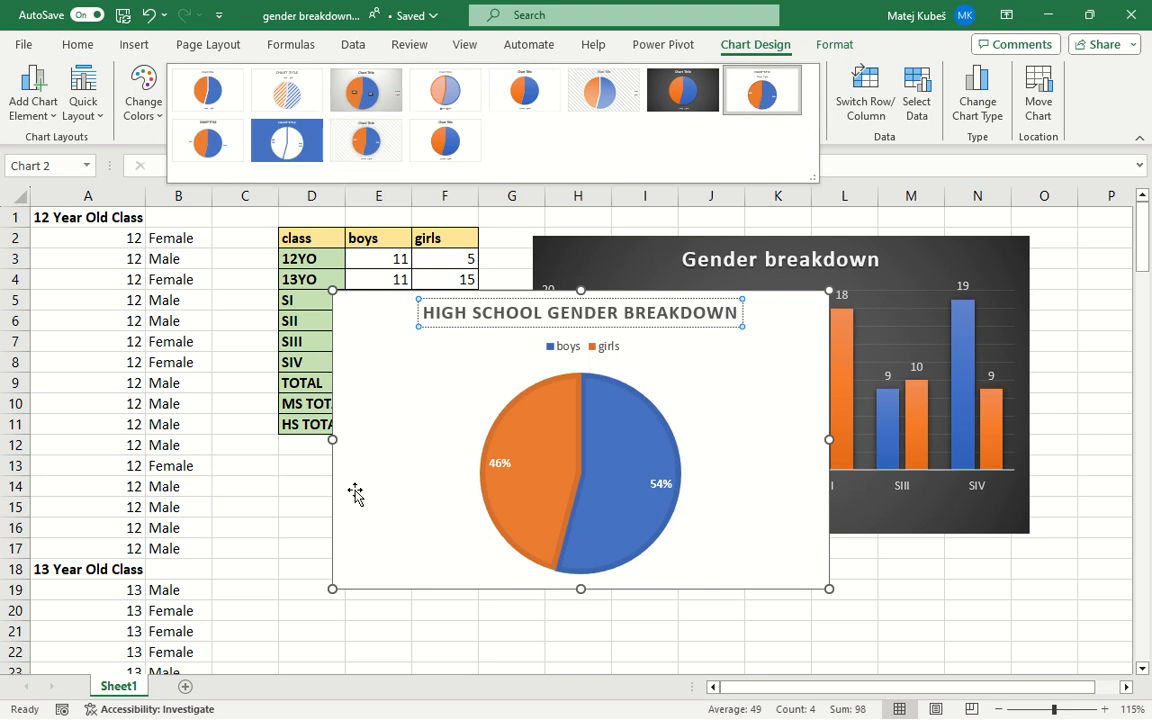
{"action": "left_click", "coordinate": [699, 360]}
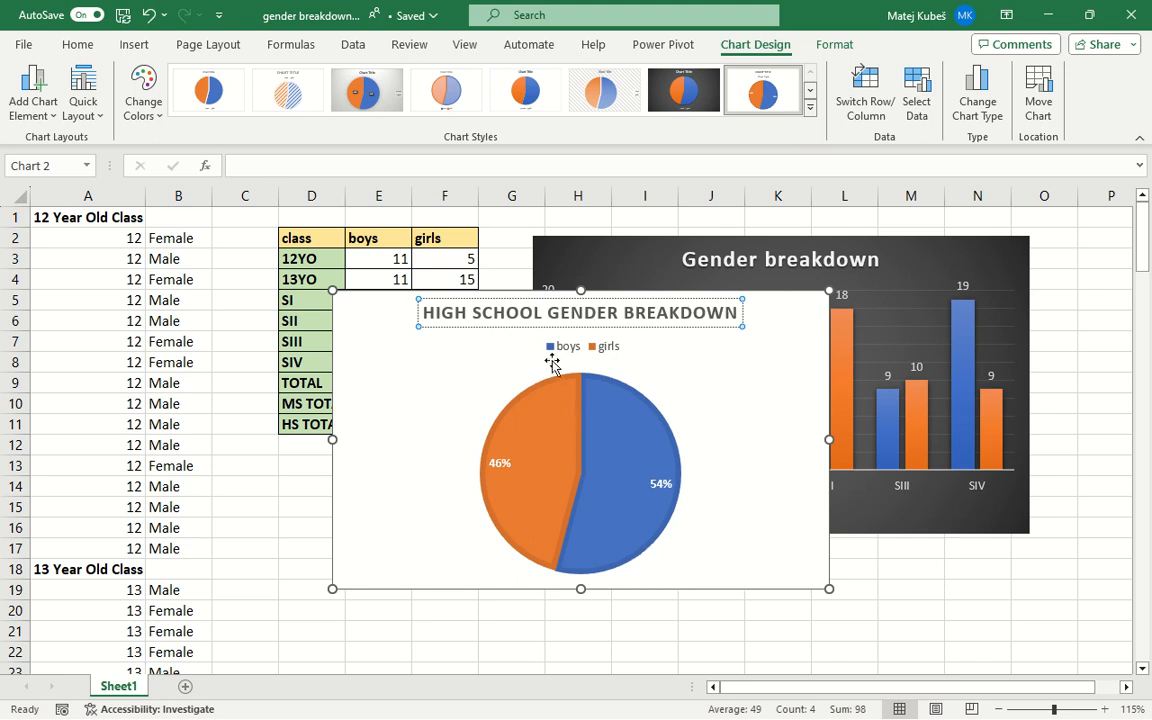
Step: Add category names alongside the percentages in the high school pie chart's data labels
{"action": "left_click", "coordinate": [33, 112]}
{"action": "key", "text": "Down"}
{"action": "key", "text": "Down"}
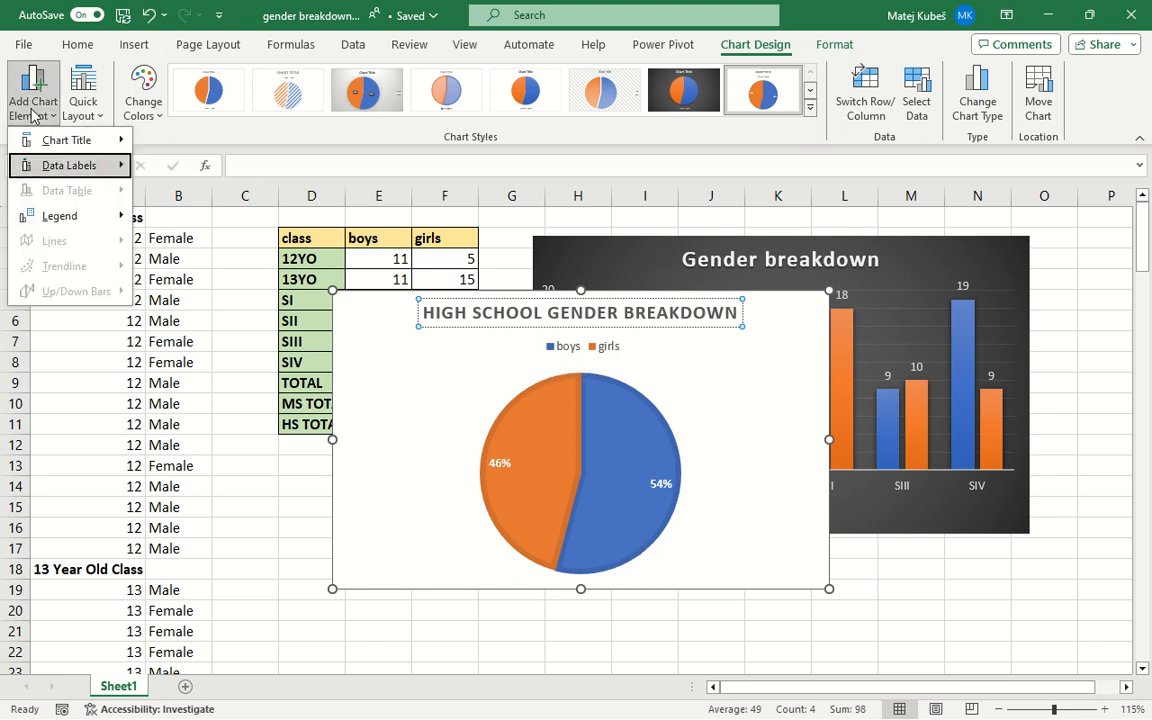
{"action": "key", "text": "Right"}
{"action": "key", "text": "Up"}
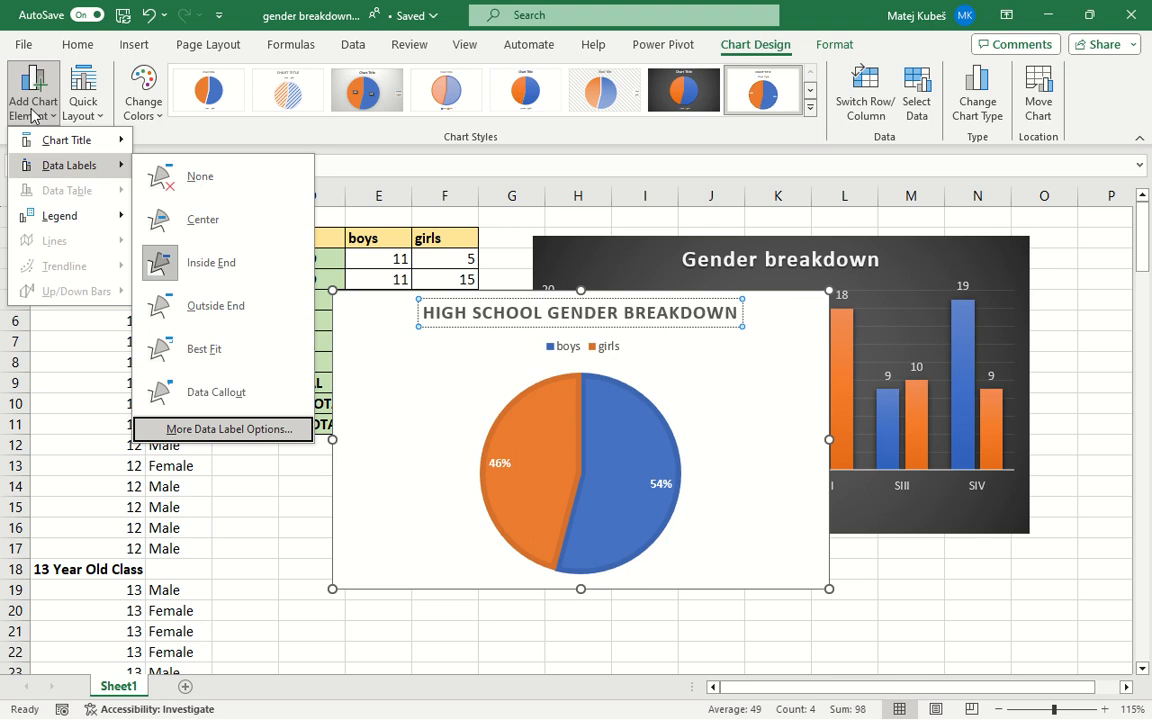
{"action": "key", "text": "Return"}
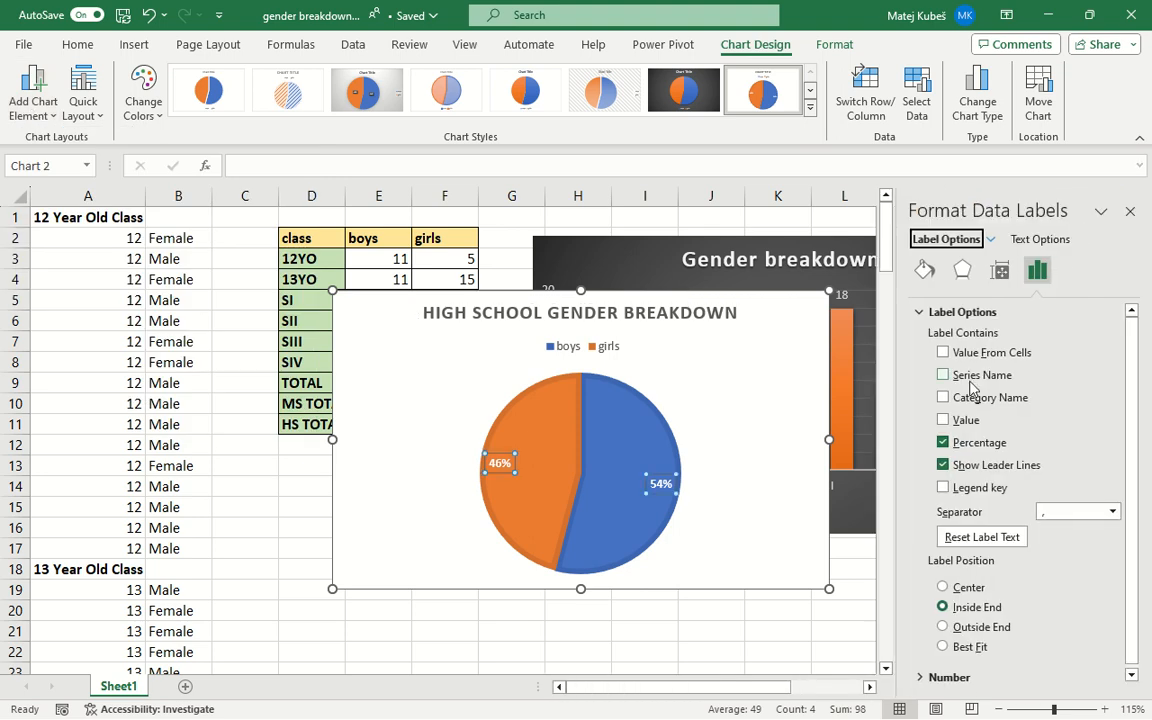
{"action": "left_click", "coordinate": [968, 380]}
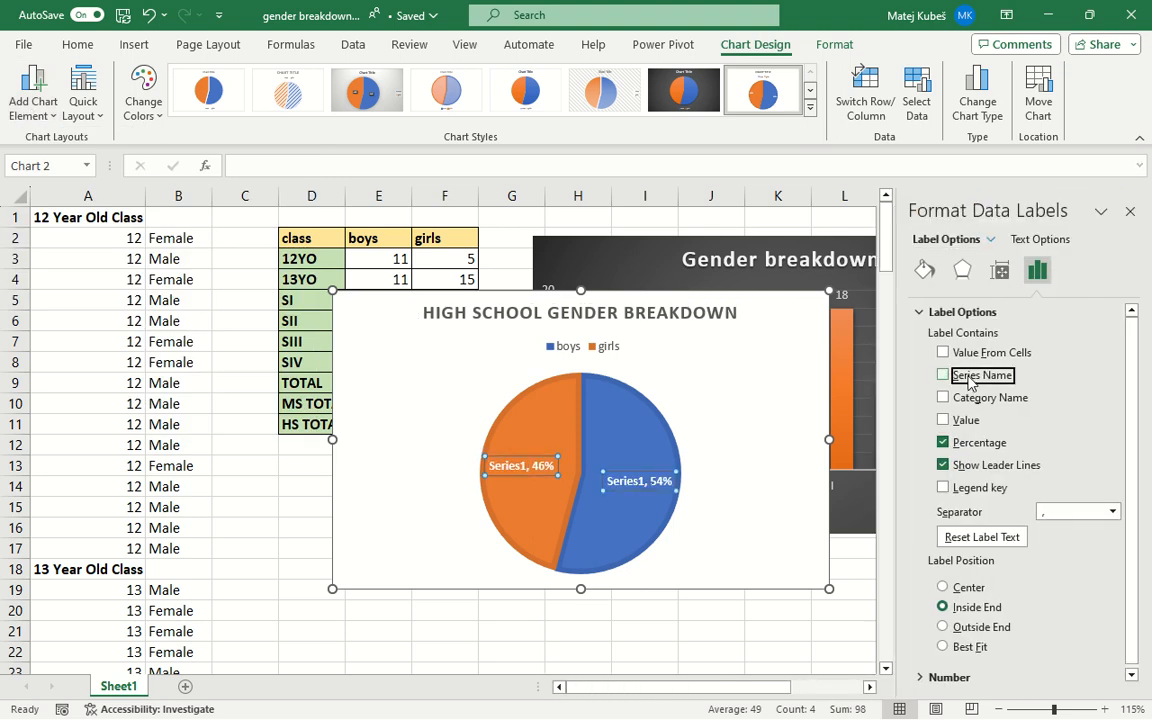
{"action": "left_click", "coordinate": [968, 378]}
{"action": "left_click", "coordinate": [969, 400]}
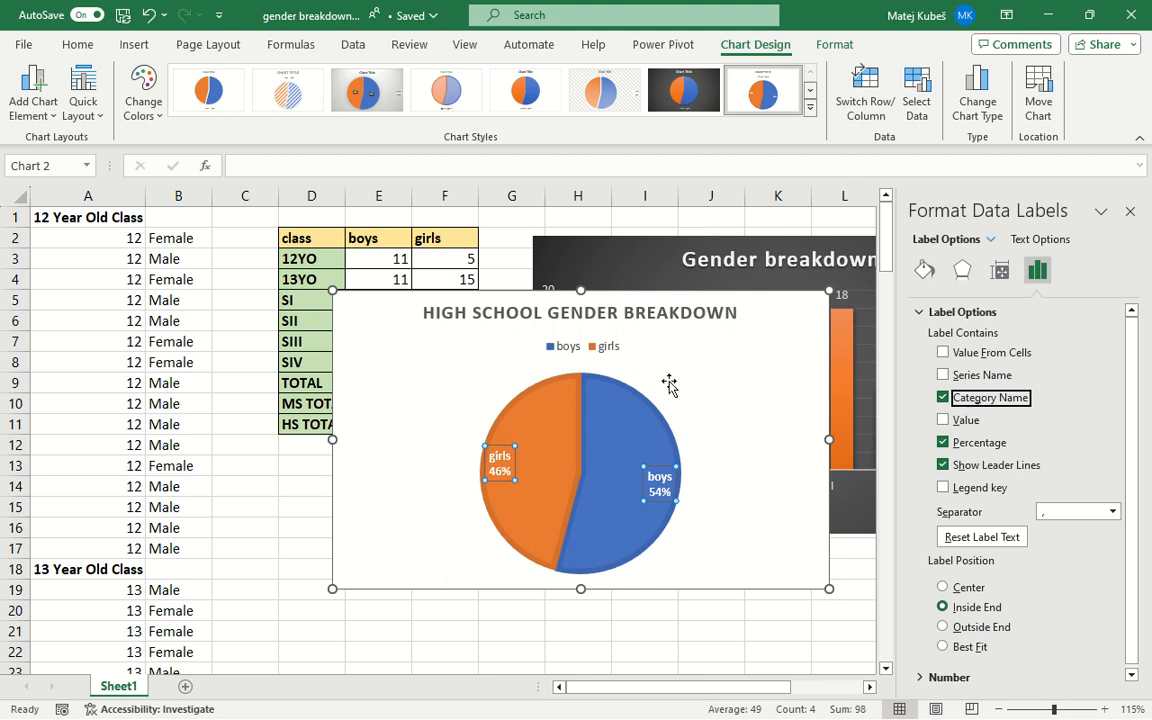
{"action": "left_click", "coordinate": [1130, 211]}
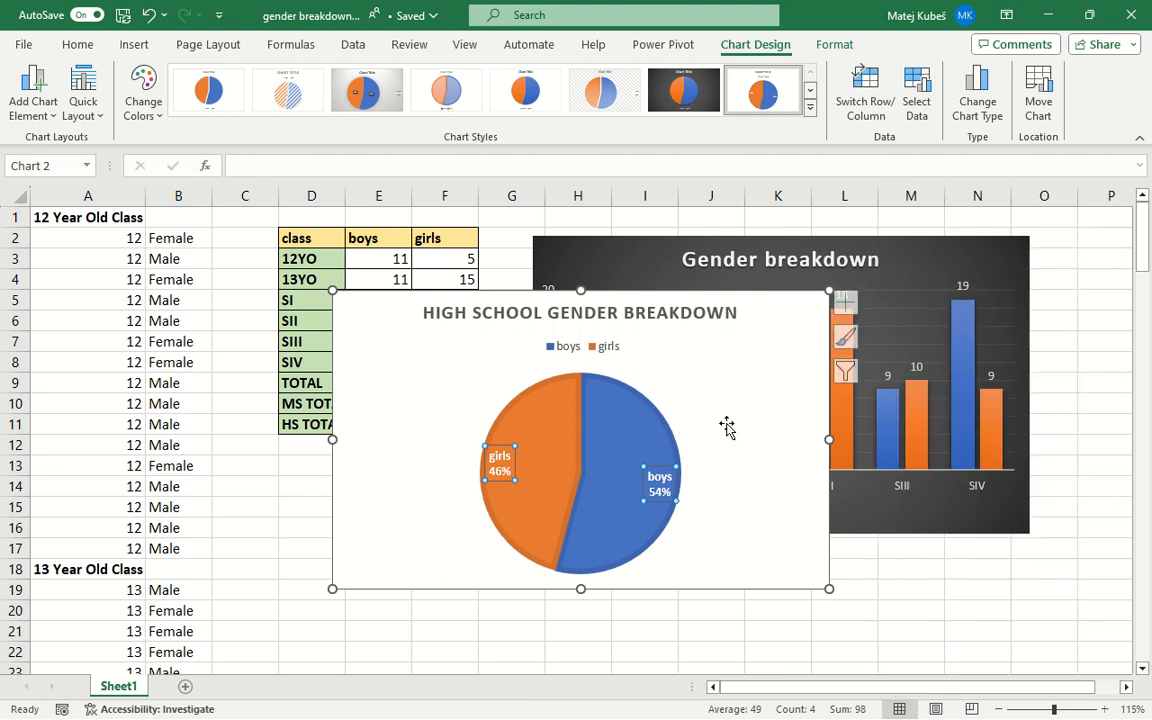
Step: Delete the high school pie chart's legend and place the chart directly below the column chart
{"action": "left_click", "coordinate": [548, 348]}
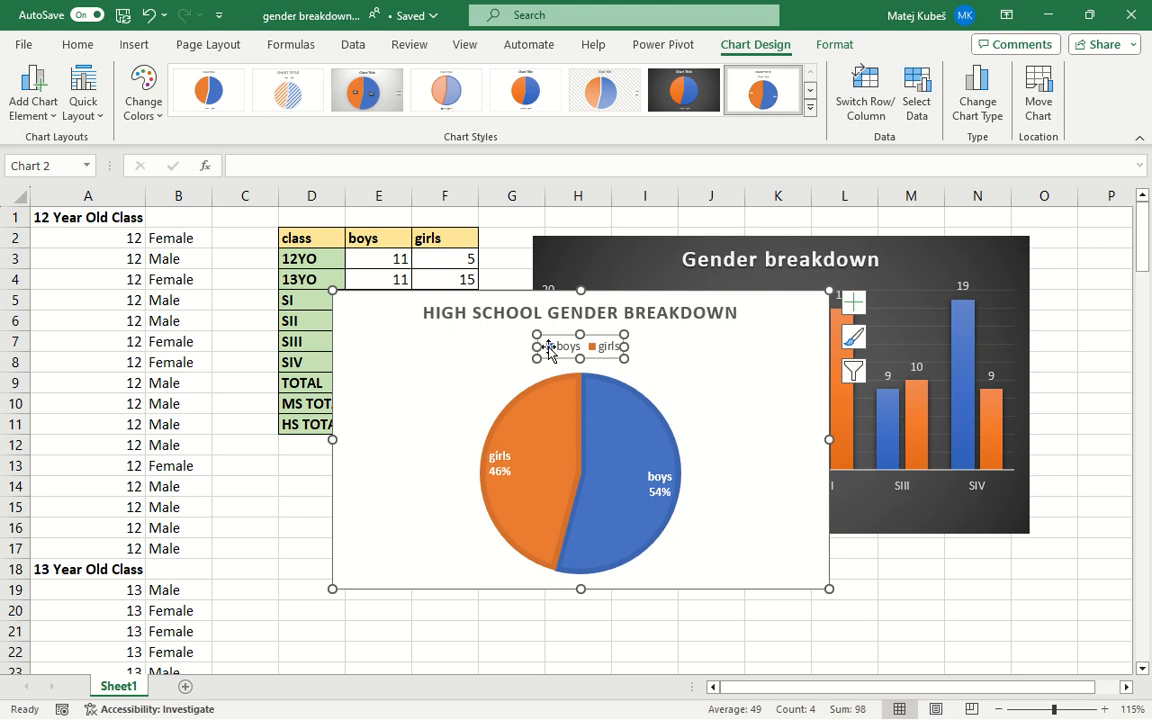
{"action": "key", "text": "Delete"}
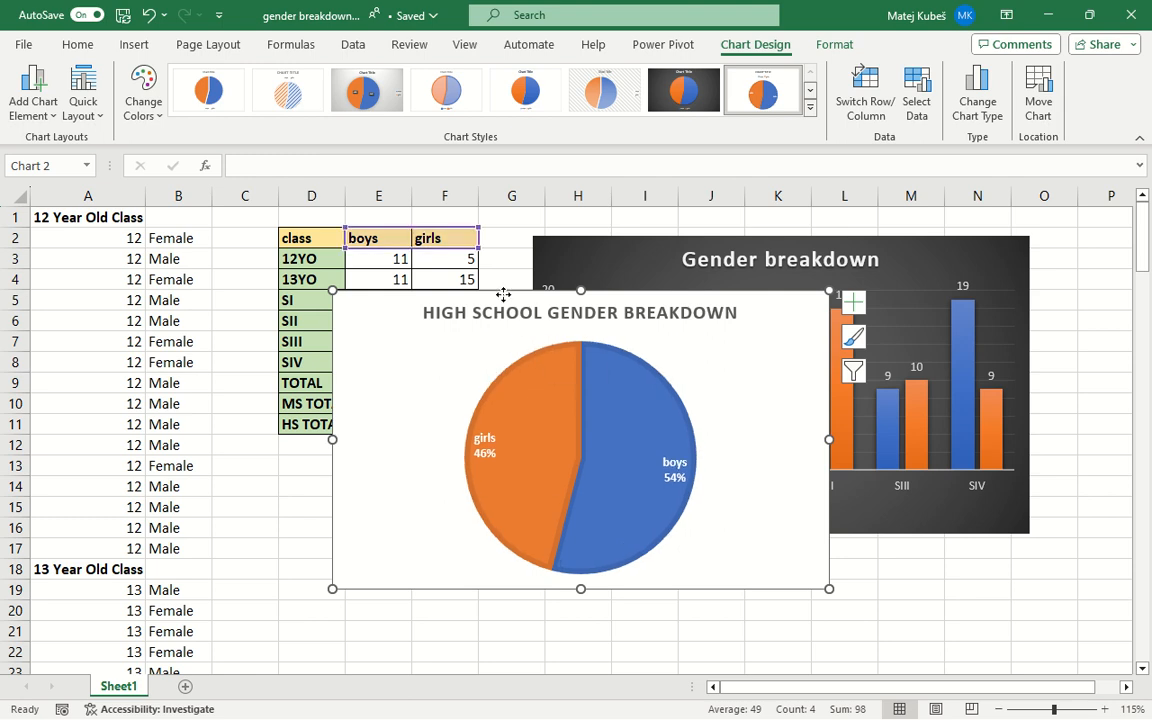
{"action": "left_click_drag", "start_coordinate": [503, 293], "coordinate": [720, 543]}
{"action": "scroll", "coordinate": [720, 540], "scroll_direction": "down", "scroll_amount": 3}
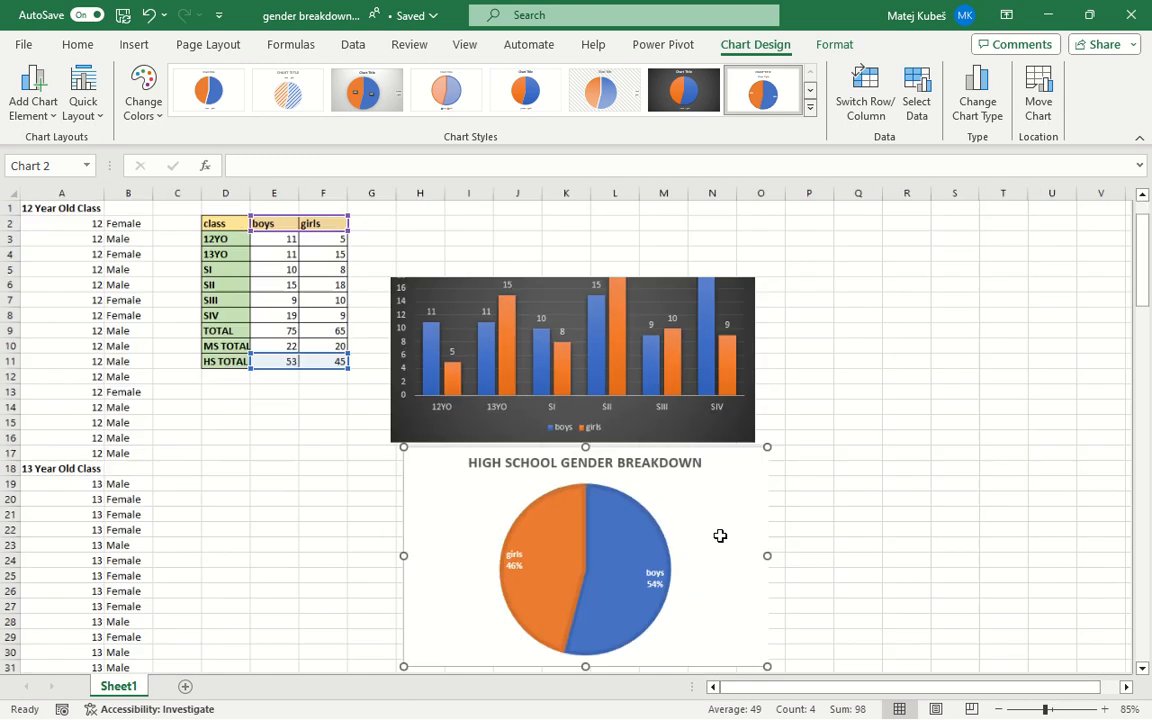
{"action": "scroll", "coordinate": [720, 536], "scroll_direction": "up", "scroll_amount": 1}
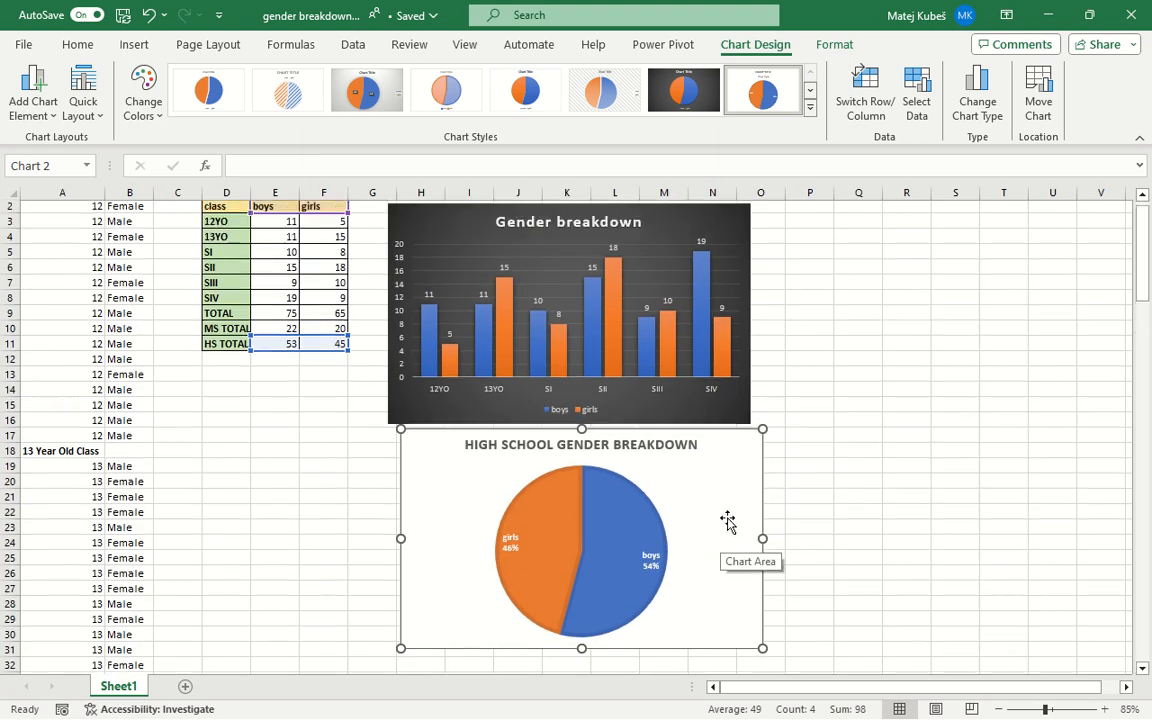
Step: Check the combined middle and high school sample chart on the Google Sites assignment page, and return to Excel
{"action": "key", "text": "alt+Tab"}
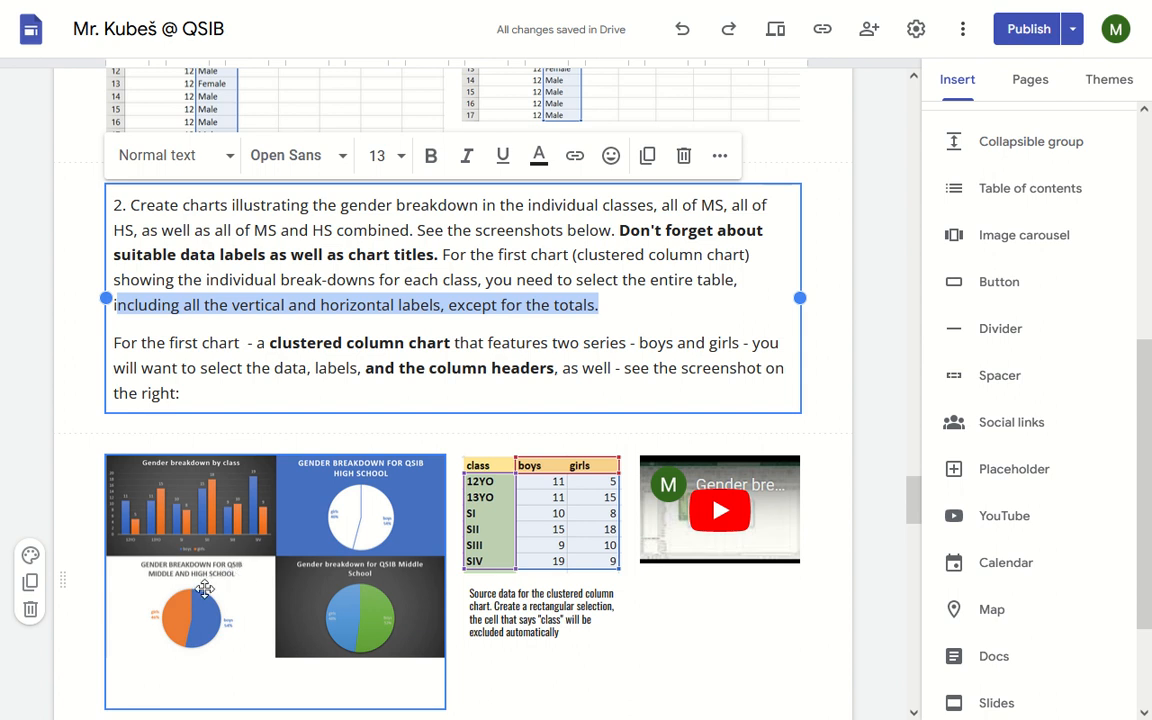
{"action": "key", "text": "alt+Tab"}
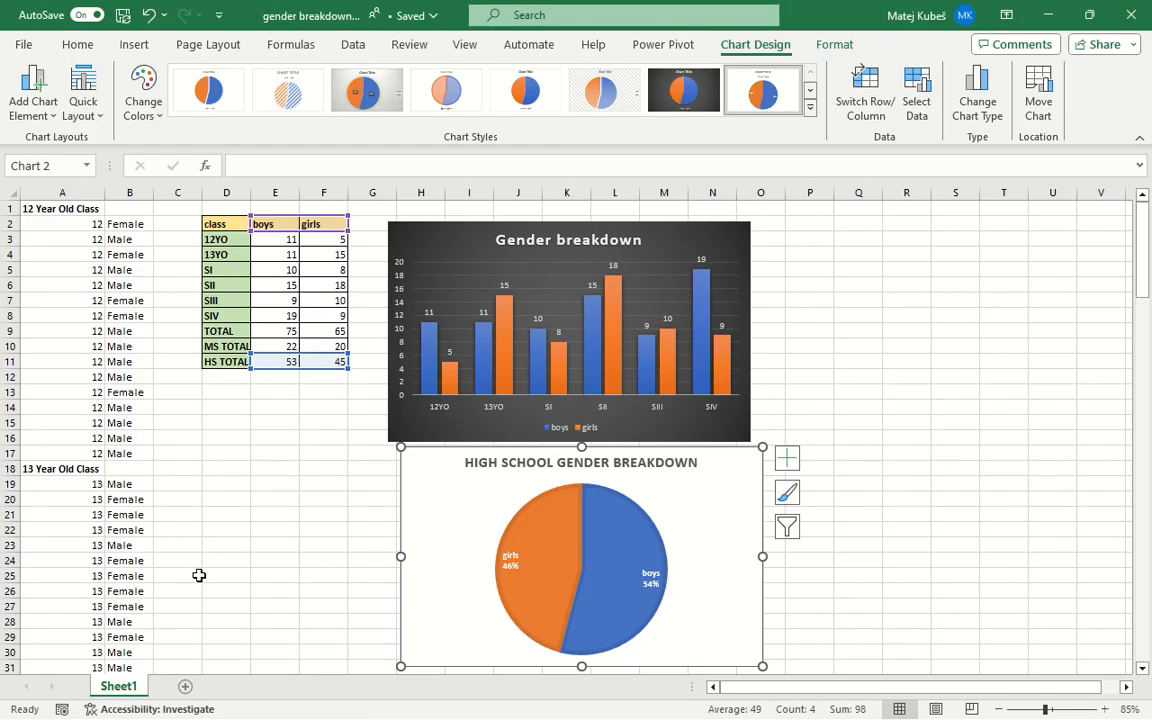
{"action": "left_click", "coordinate": [252, 418]}
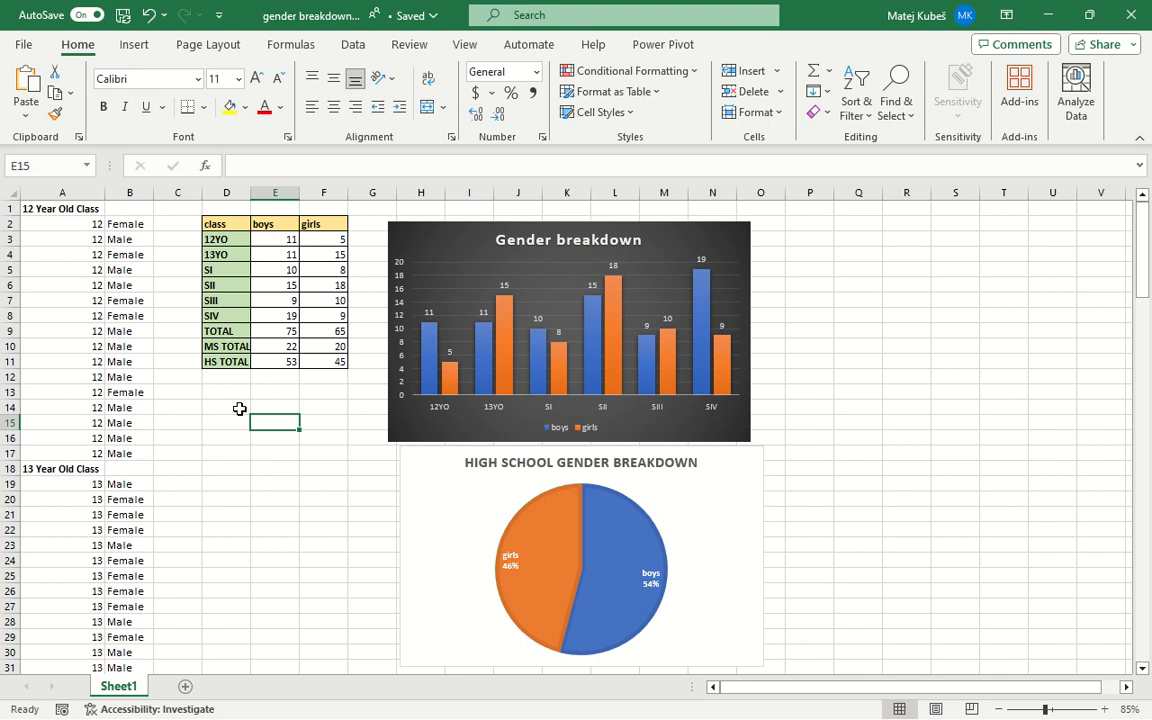
{"action": "key", "text": "alt+Tab"}
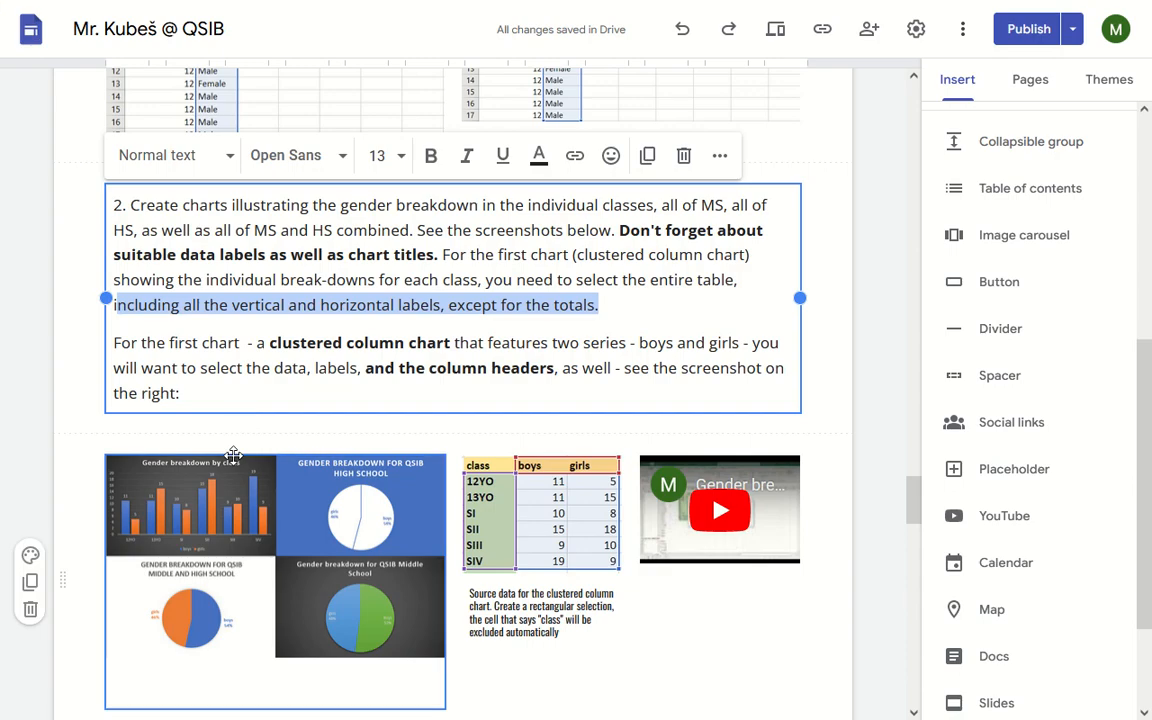
{"action": "key", "text": "alt+Tab"}
Step: Insert a Pie chart from the headers in E2:F2 and the TOTAL values in E9:F9, and apply chart Style 8
{"action": "left_click_drag", "start_coordinate": [261, 334], "coordinate": [337, 330]}
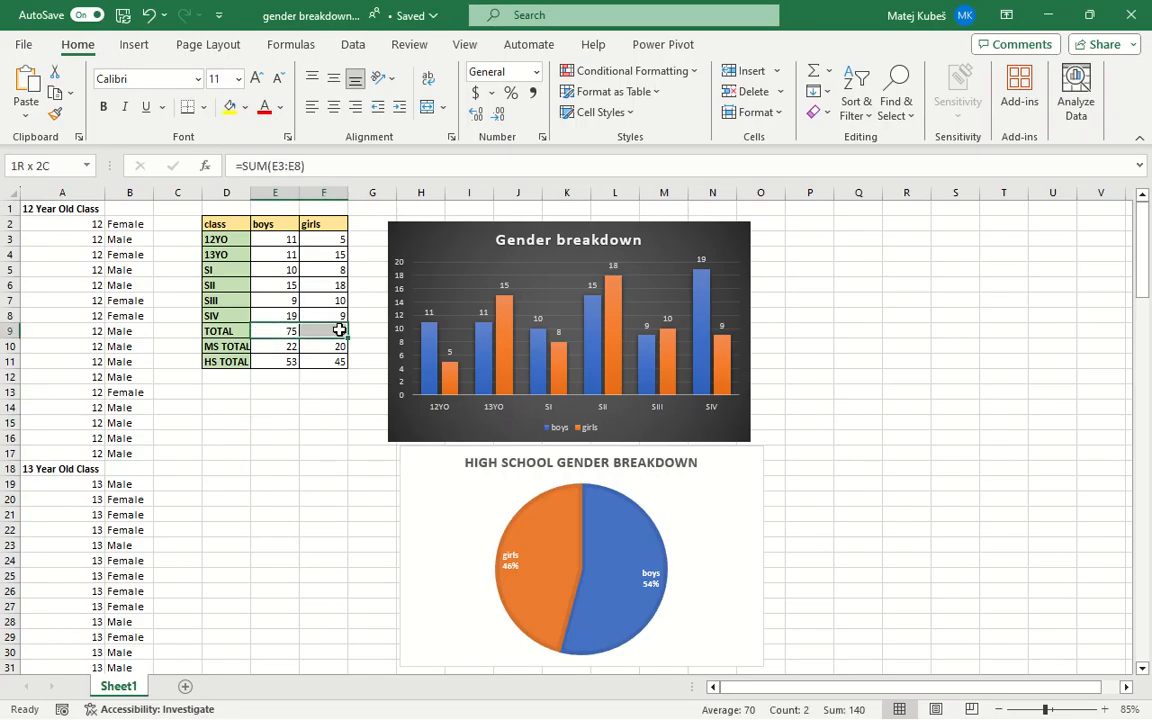
{"action": "left_click_drag", "start_coordinate": [263, 225], "coordinate": [335, 226]}
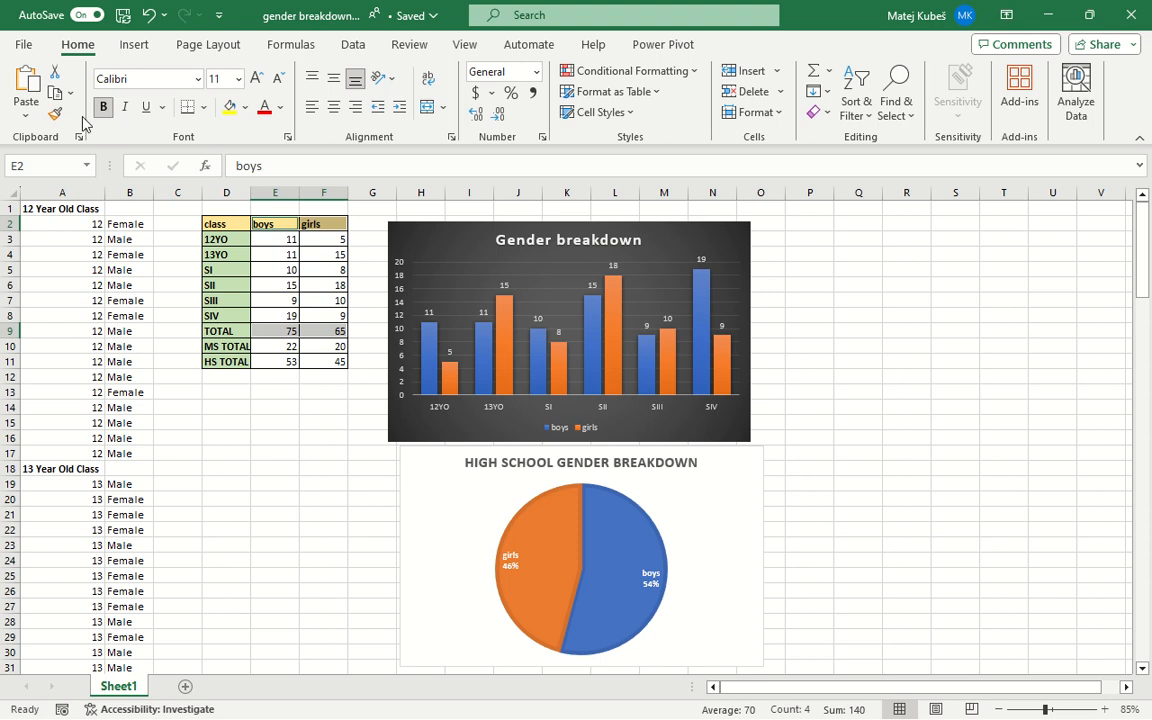
{"action": "left_click", "coordinate": [134, 44]}
{"action": "left_click", "coordinate": [300, 90]}
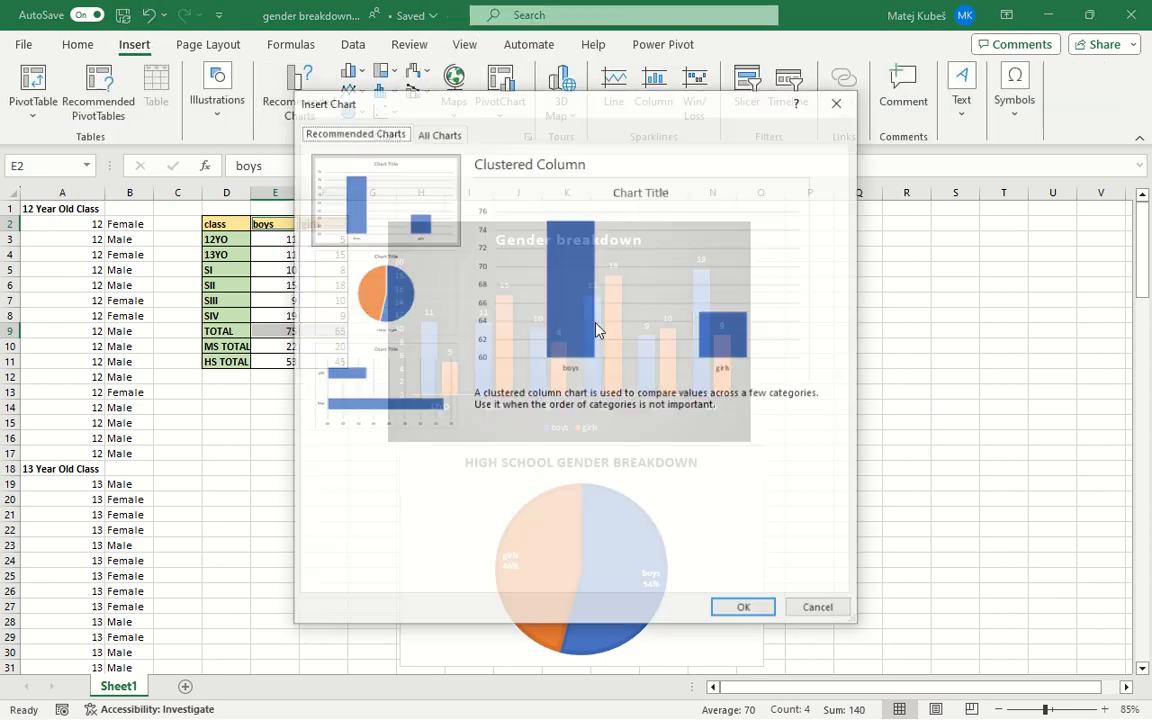
{"action": "left_click", "coordinate": [368, 336]}
{"action": "double_click", "coordinate": [366, 338]}
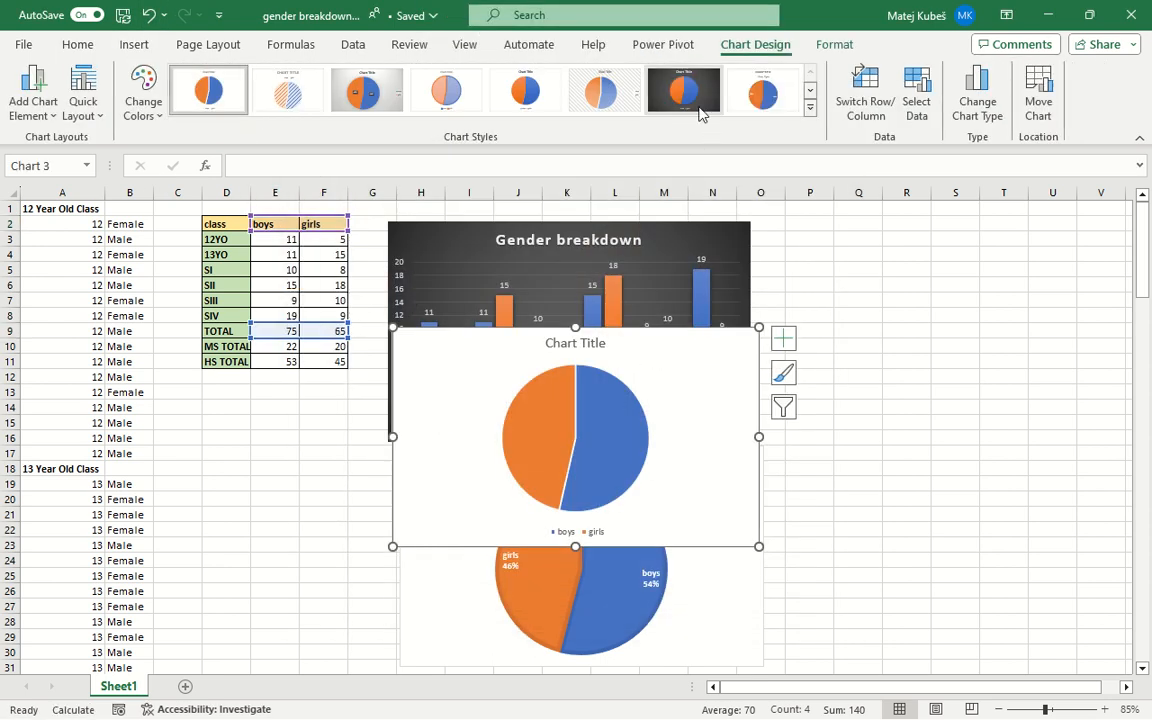
{"action": "left_click", "coordinate": [763, 96]}
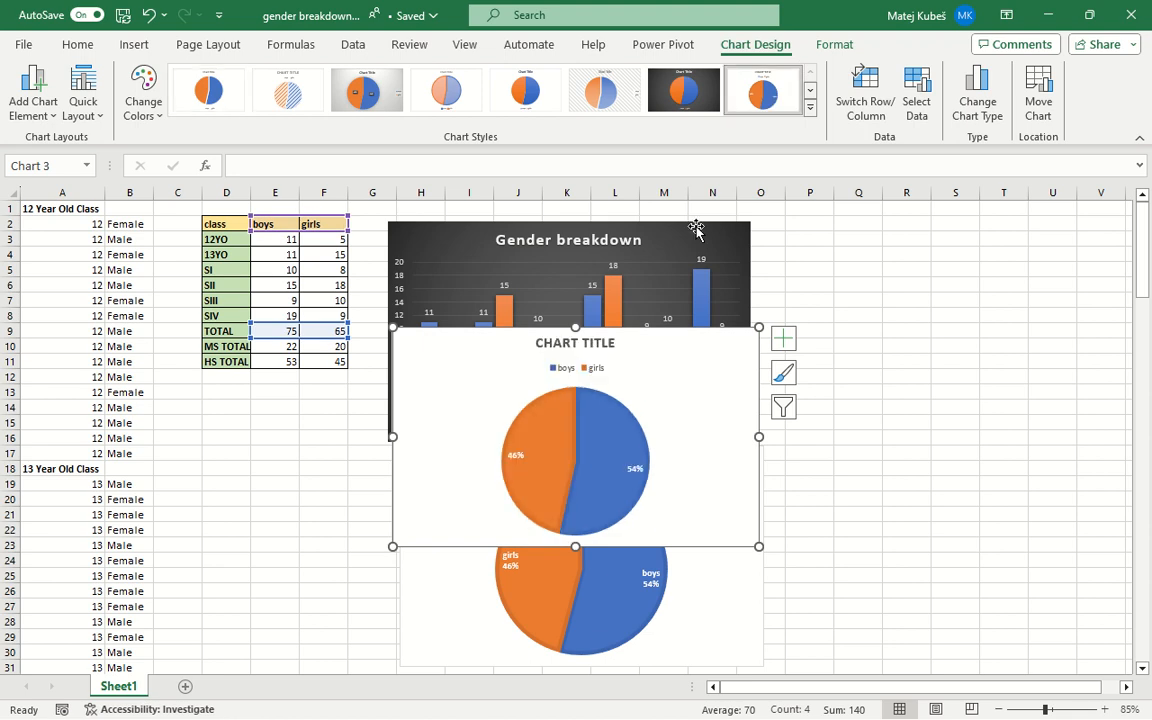
Step: Title the new pie chart "Gender breakdown MS+HS" and place it beside the column chart, over columns O to V
{"action": "left_click", "coordinate": [585, 345]}
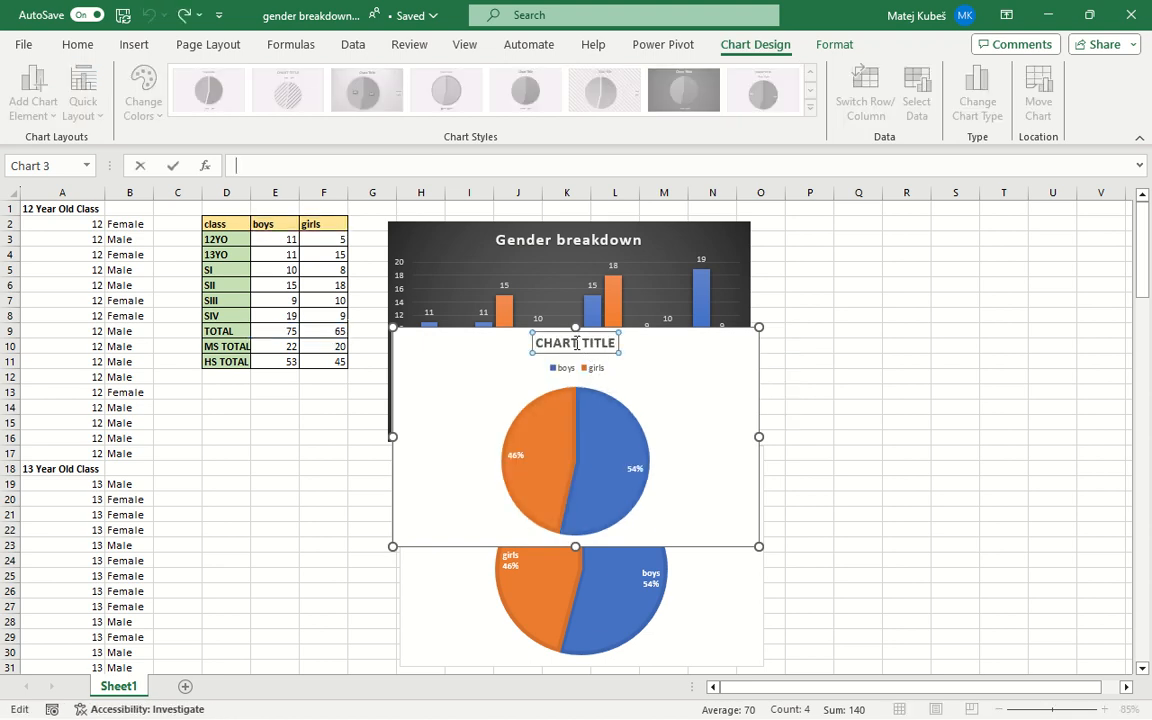
{"action": "triple_click", "coordinate": [576, 345]}
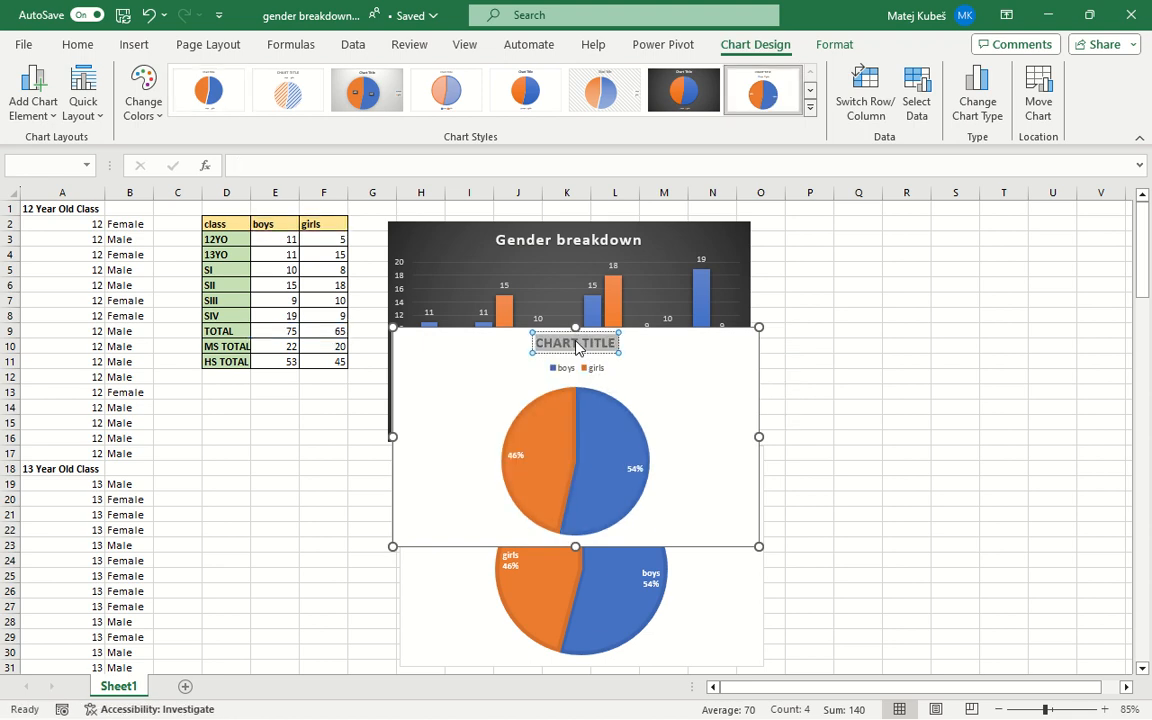
{"action": "type", "text": "Gender b"}
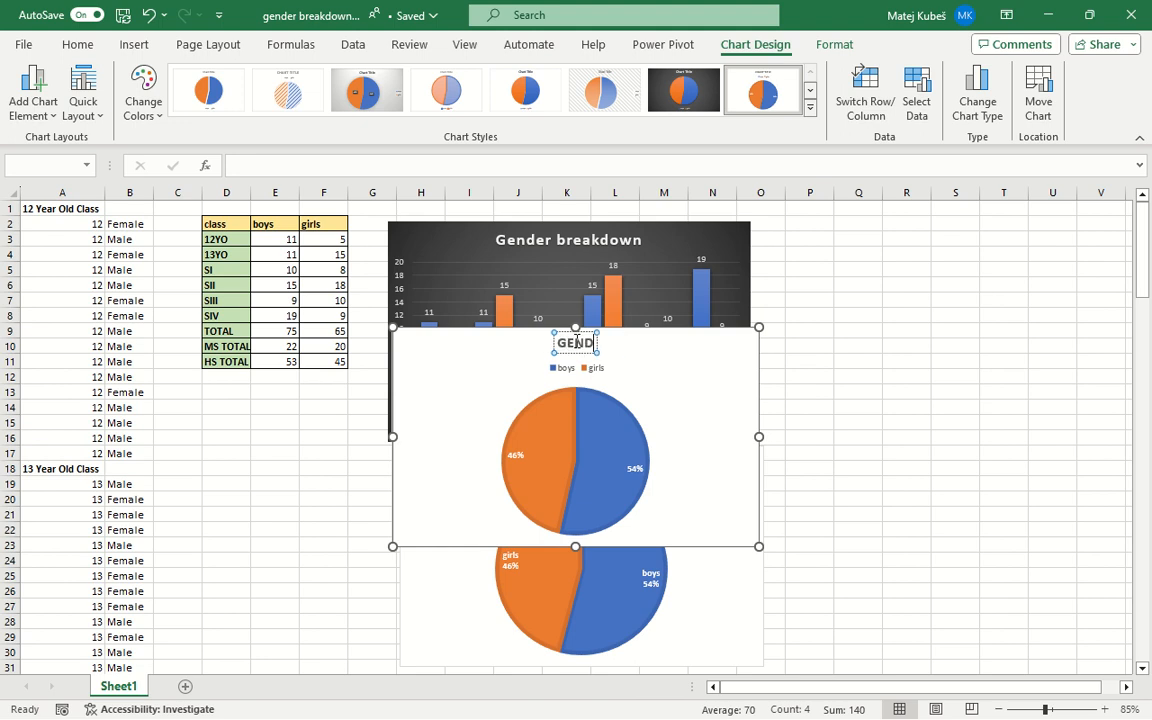
{"action": "type", "text": "reakdown"}
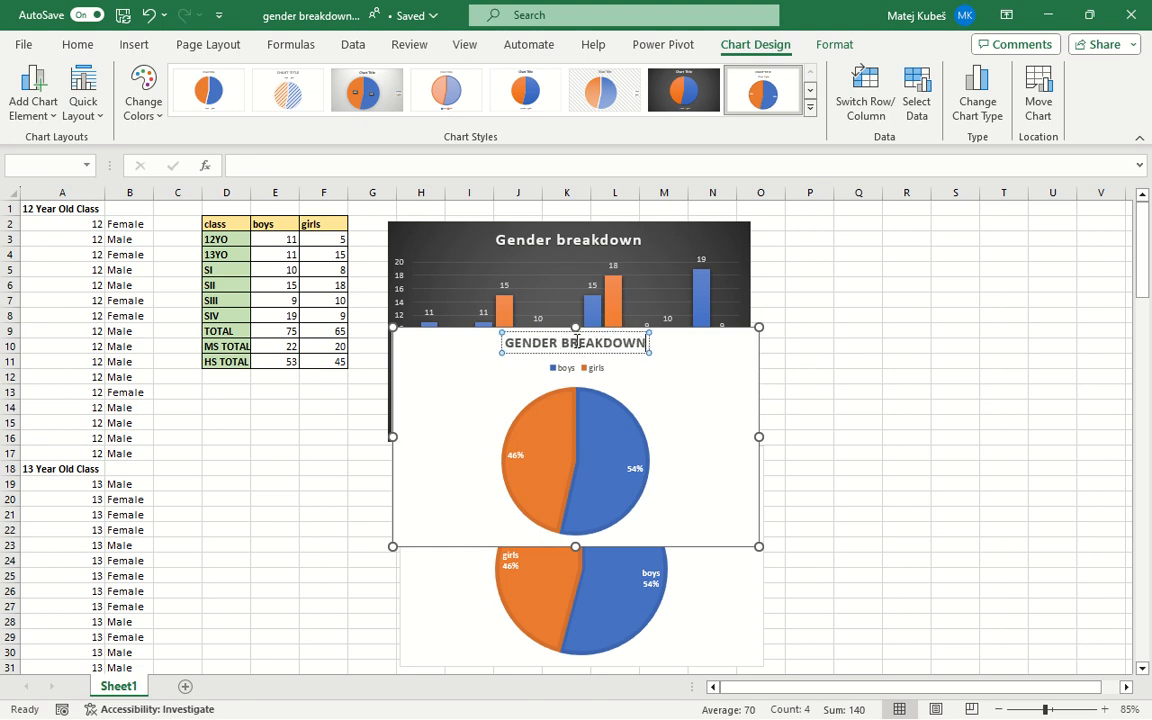
{"action": "type", "text": " MS+HS"}
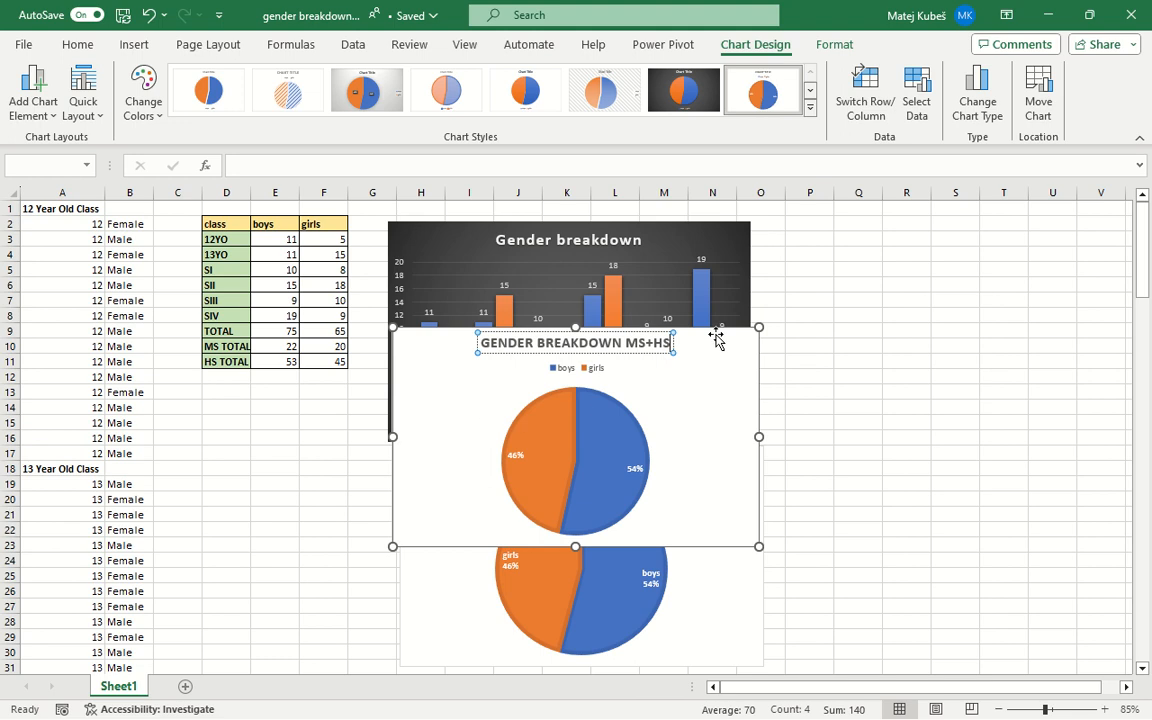
{"action": "left_click_drag", "start_coordinate": [762, 334], "coordinate": [1066, 236]}
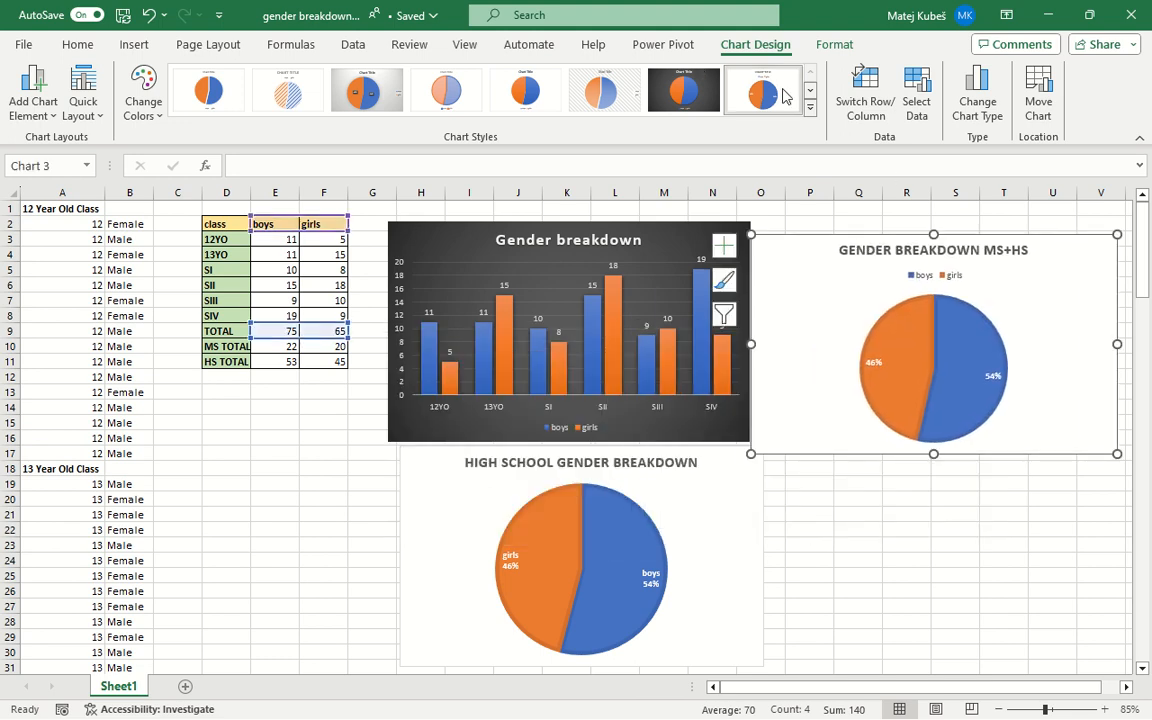
Step: Recolor the MS+HS pie chart with the Colorful palette starting with orange and yellow, and apply chart Style 3
{"action": "left_click", "coordinate": [811, 110]}
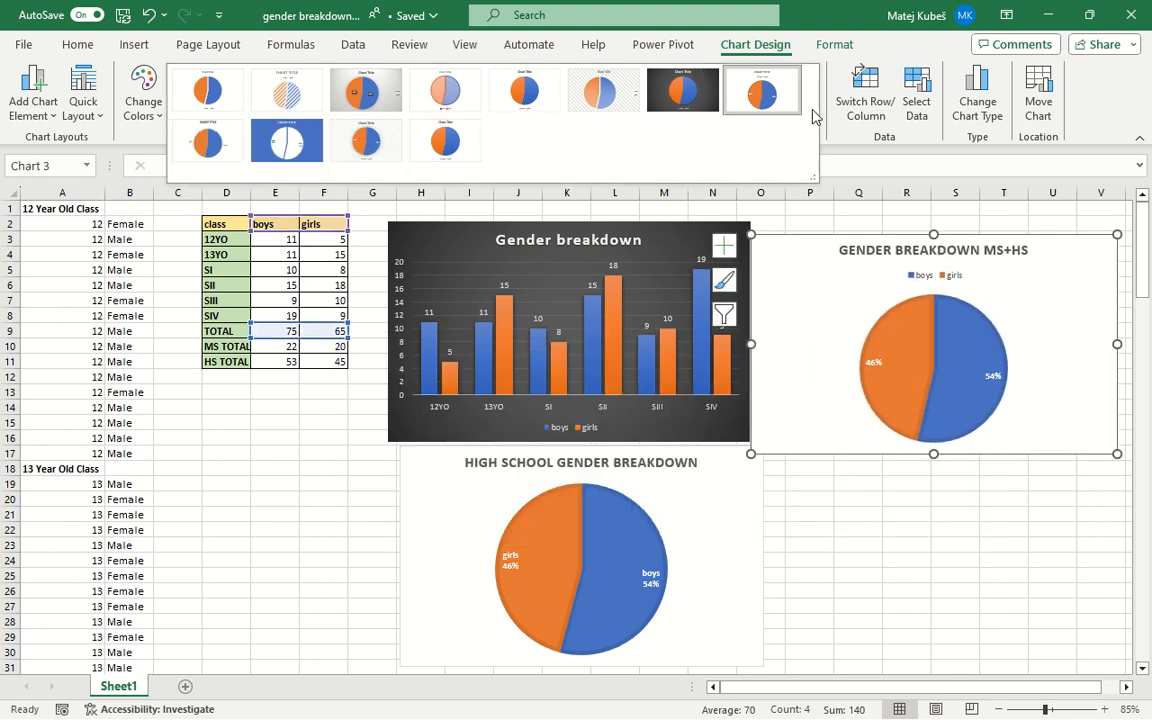
{"action": "left_click", "coordinate": [143, 92]}
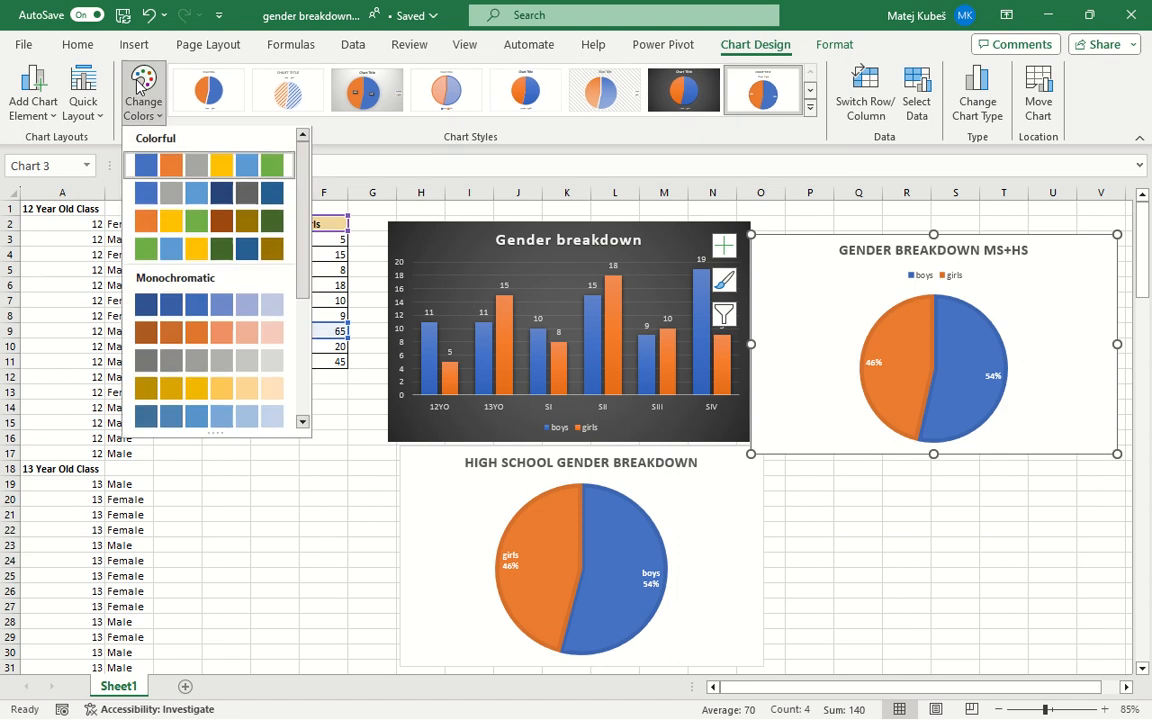
{"action": "left_click", "coordinate": [219, 222]}
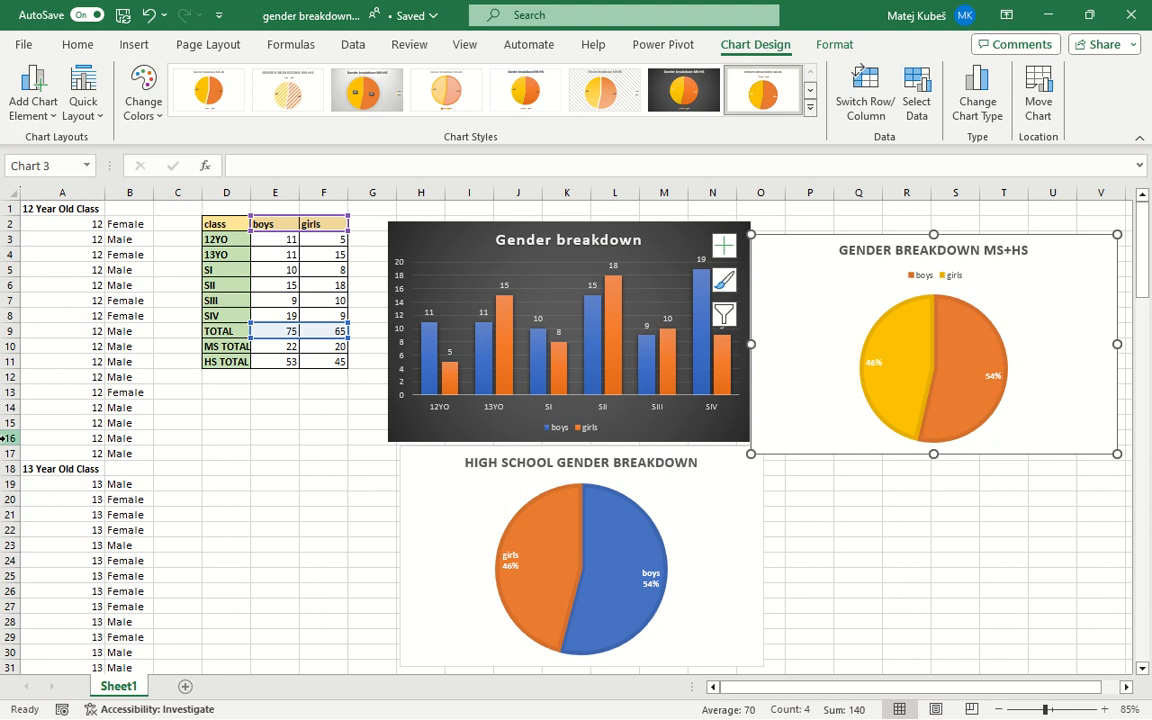
{"action": "left_click", "coordinate": [368, 95]}
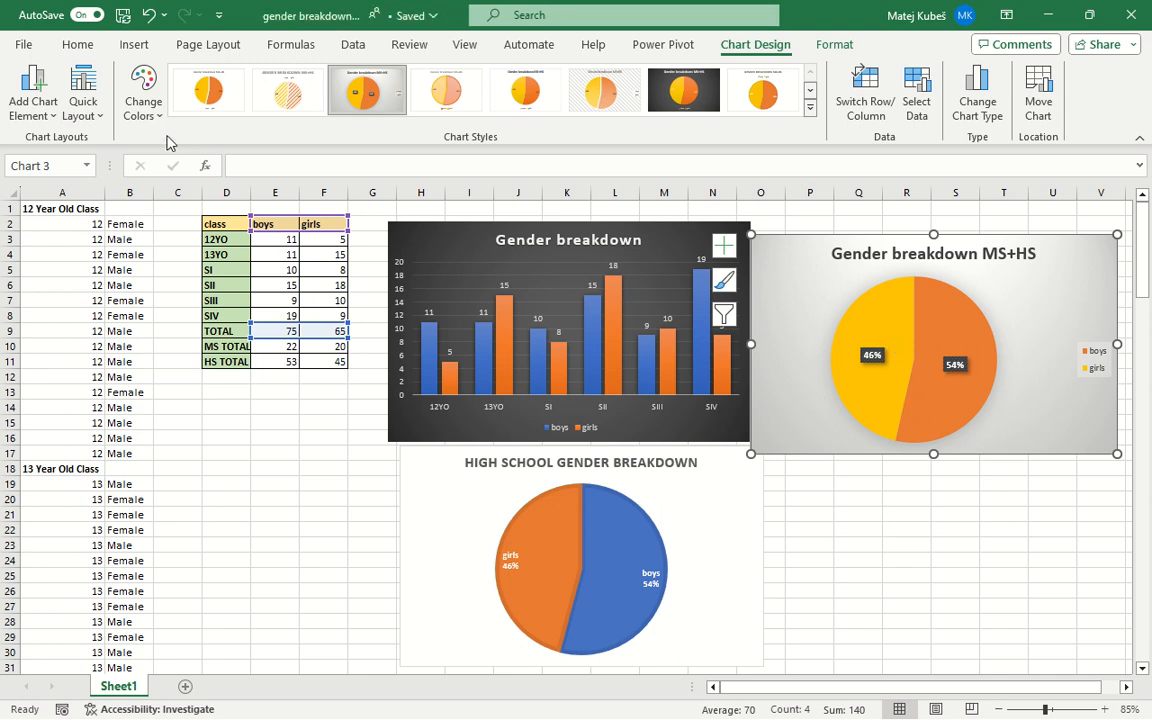
Step: Add category names to the MS+HS pie chart's data labels and delete its legend
{"action": "left_click", "coordinate": [20, 110]}
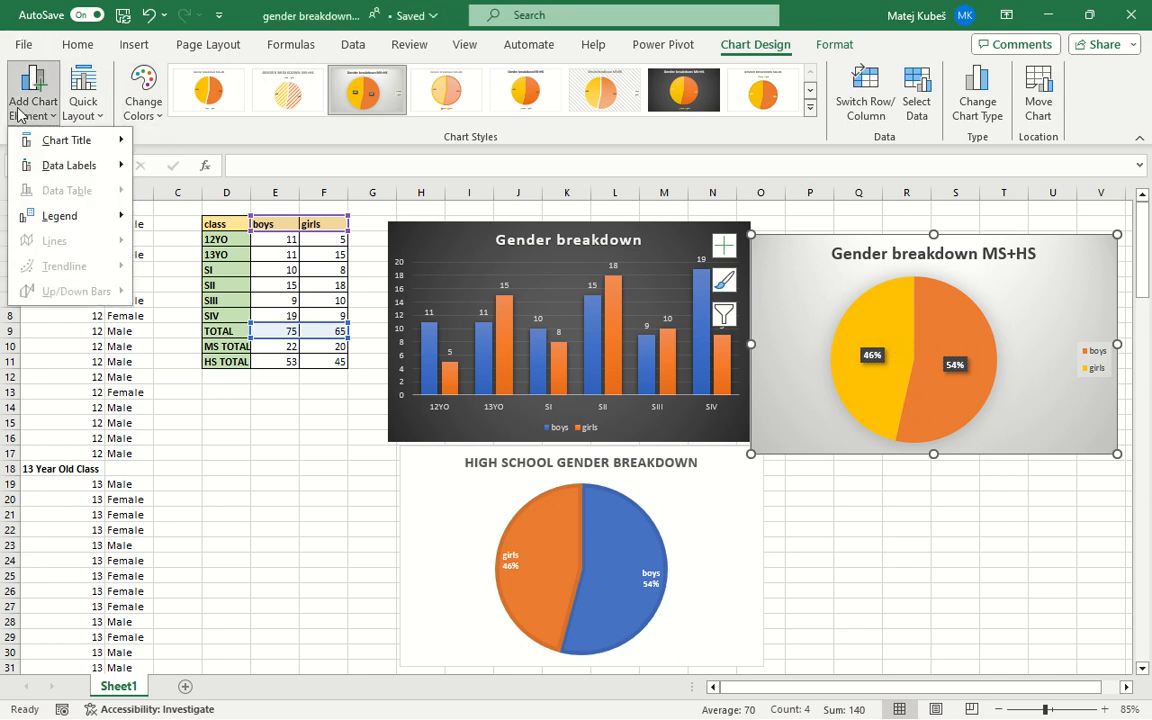
{"action": "key", "text": "Down"}
{"action": "key", "text": "Down"}
{"action": "key", "text": "Right"}
{"action": "key", "text": "Up"}
{"action": "key", "text": "Return"}
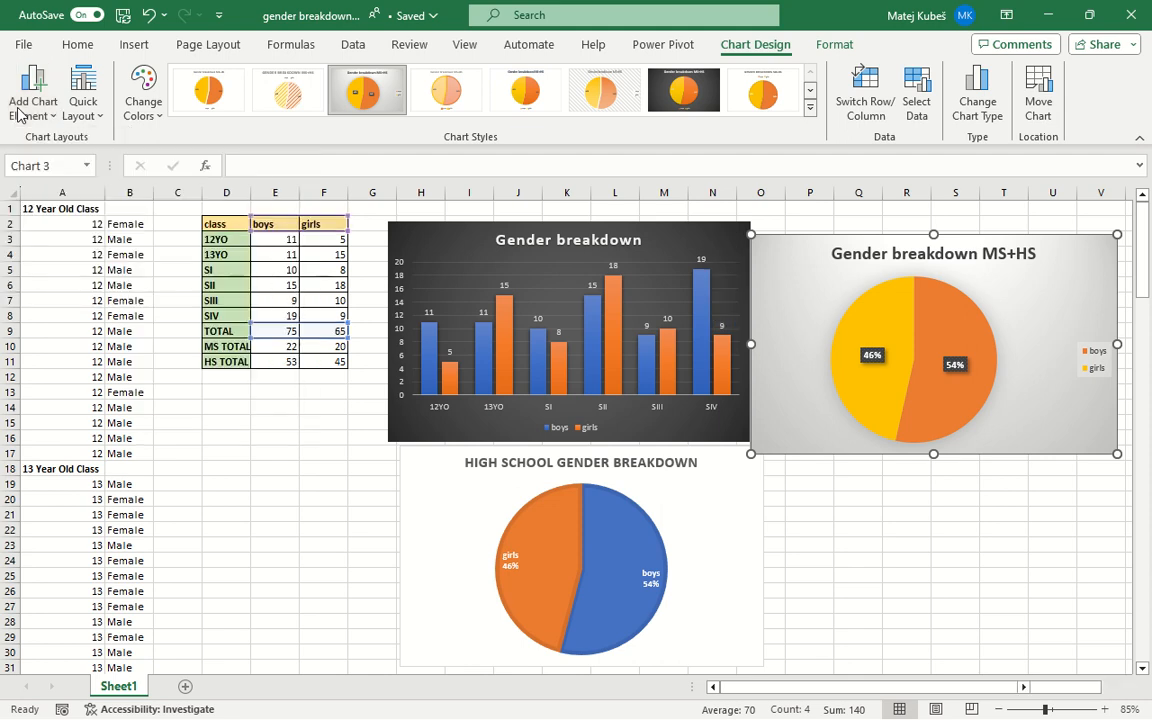
{"action": "left_click", "coordinate": [943, 397]}
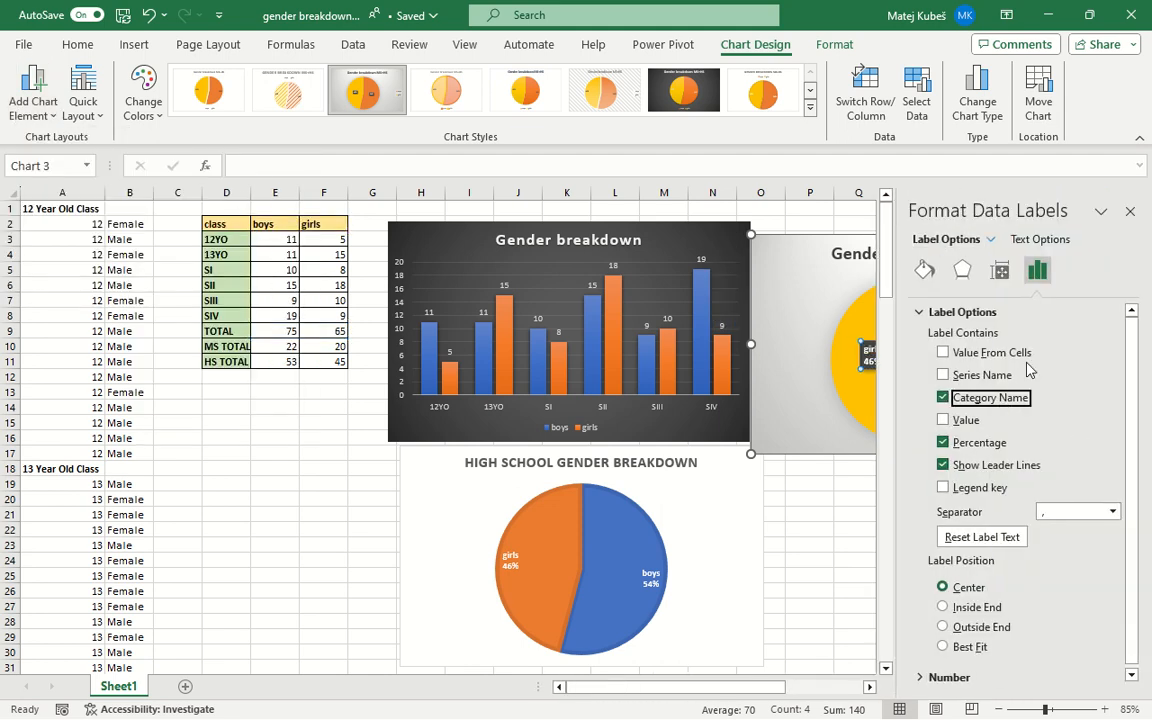
{"action": "left_click", "coordinate": [1130, 211]}
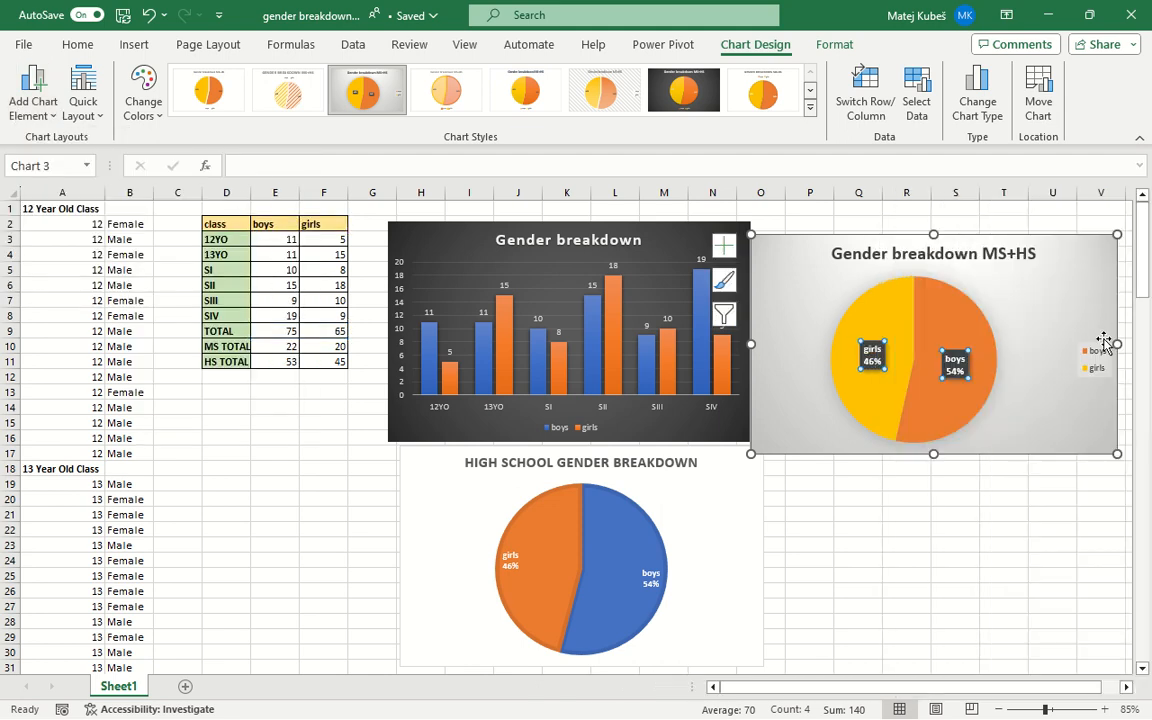
{"action": "left_click", "coordinate": [1108, 356]}
{"action": "key", "text": "Delete"}
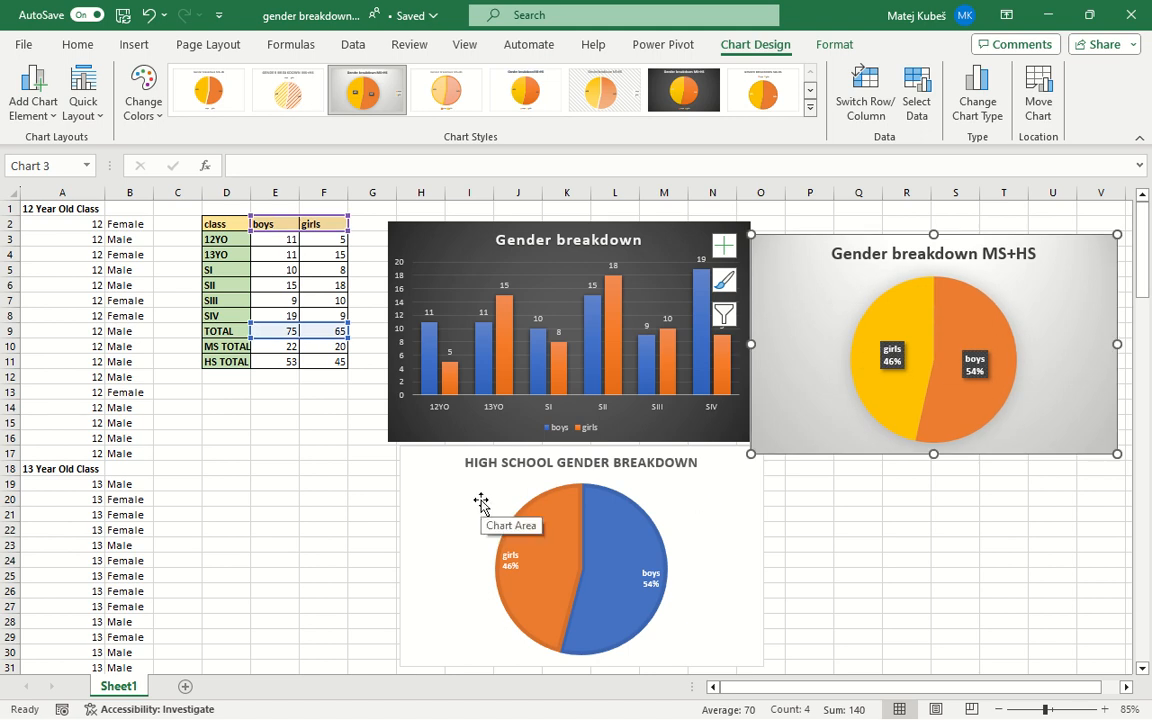
Step: Insert a Pie chart from the headers in E2:F2 and the MS TOTAL values in E10:F10
{"action": "key", "text": "alt+Tab"}
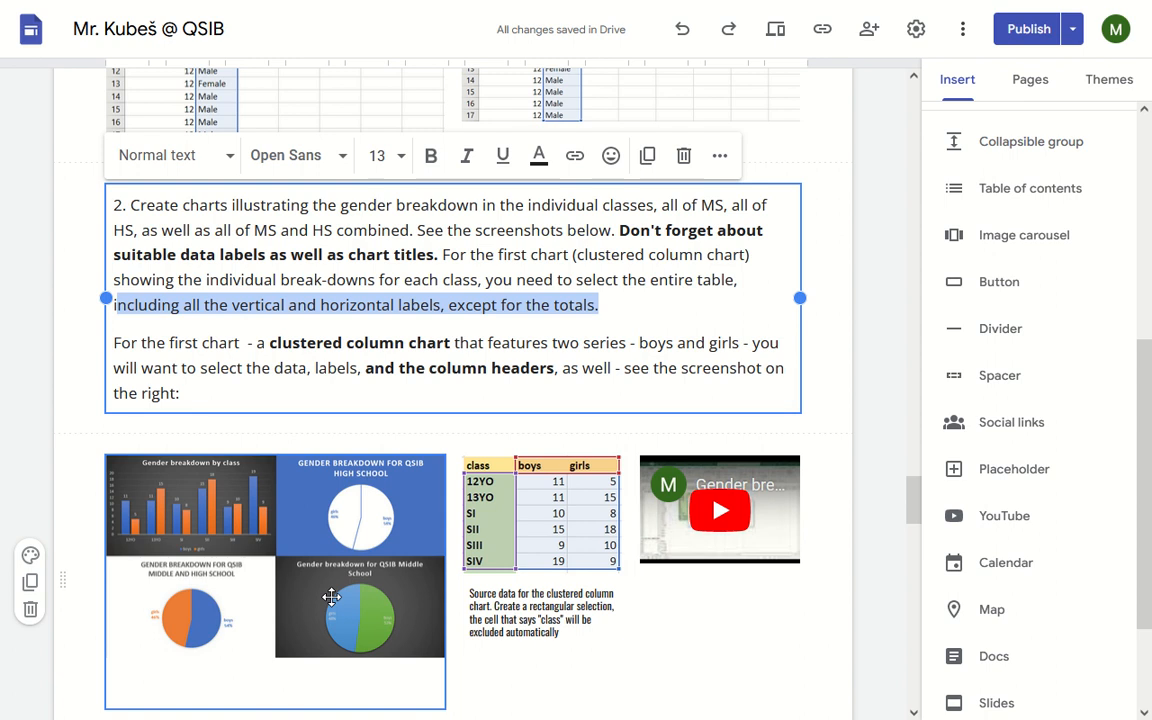
{"action": "key", "text": "alt+Tab"}
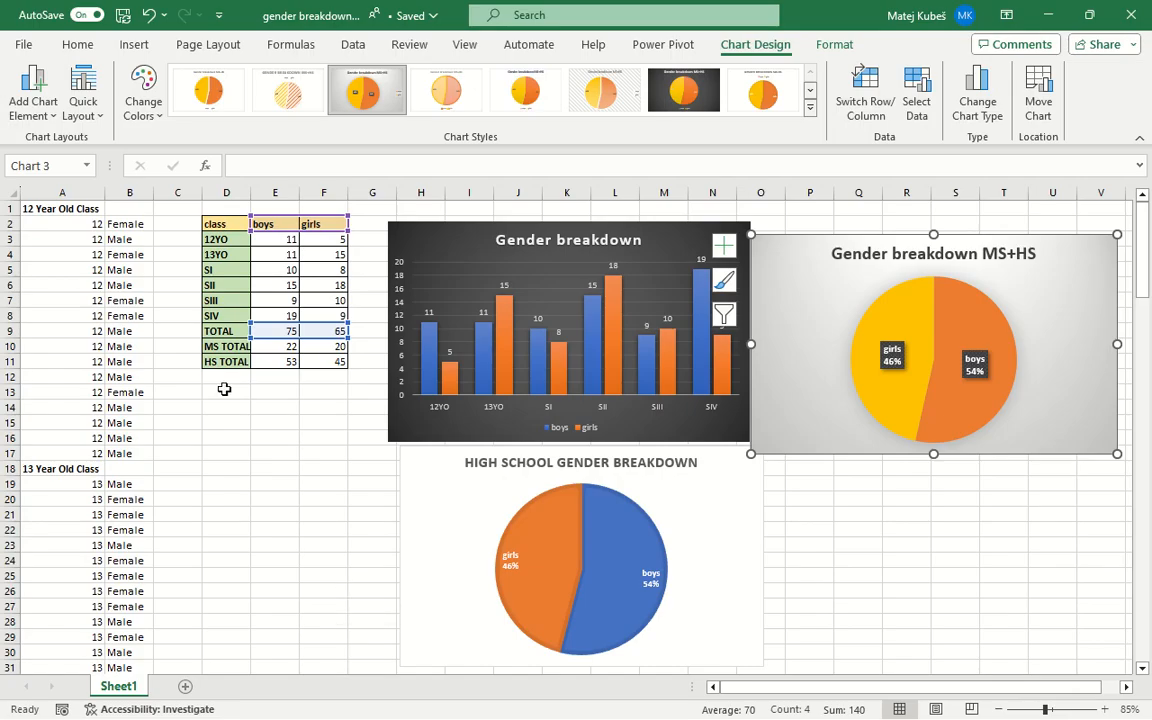
{"action": "left_click", "coordinate": [224, 389]}
{"action": "left_click_drag", "start_coordinate": [265, 347], "coordinate": [327, 352]}
{"action": "left_click_drag", "start_coordinate": [279, 219], "coordinate": [314, 221], "text": "ctrl"}
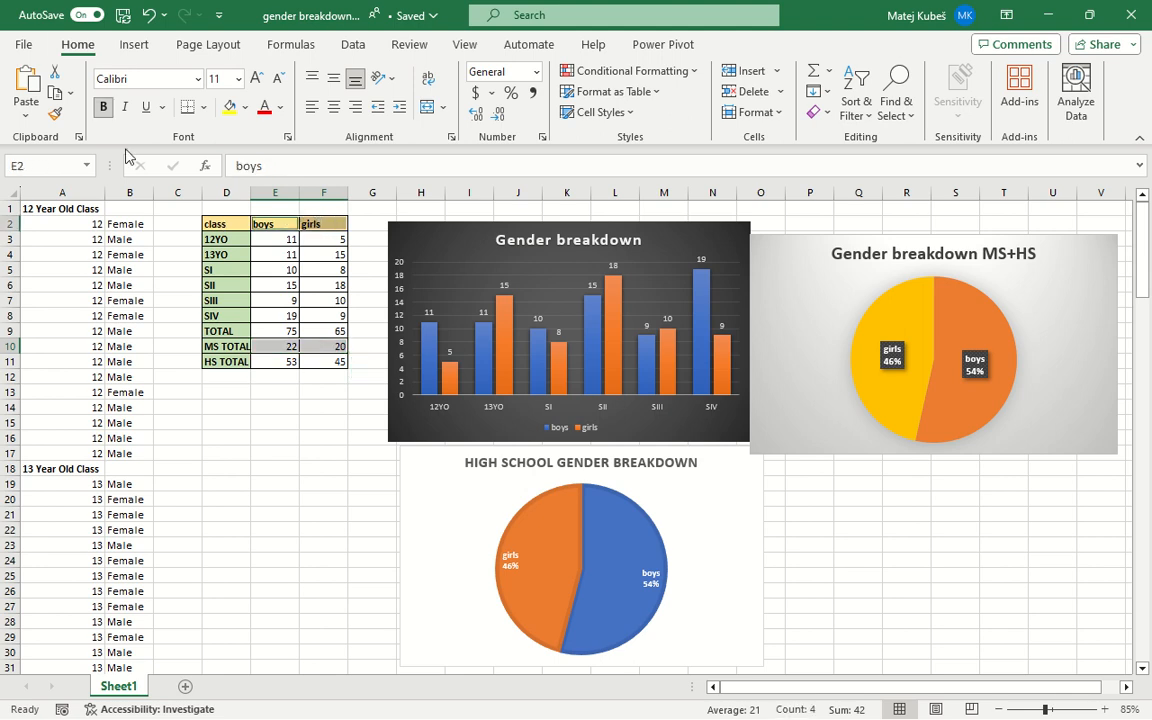
{"action": "left_click", "coordinate": [133, 45]}
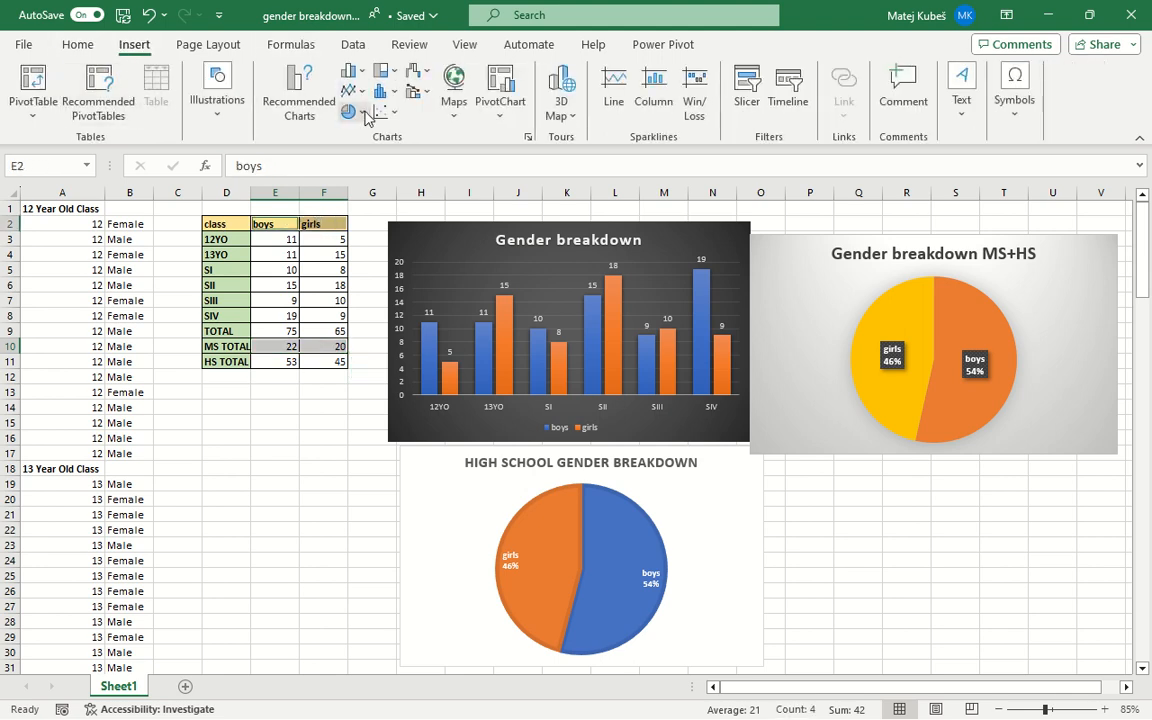
{"action": "left_click", "coordinate": [310, 99]}
{"action": "left_click", "coordinate": [425, 289]}
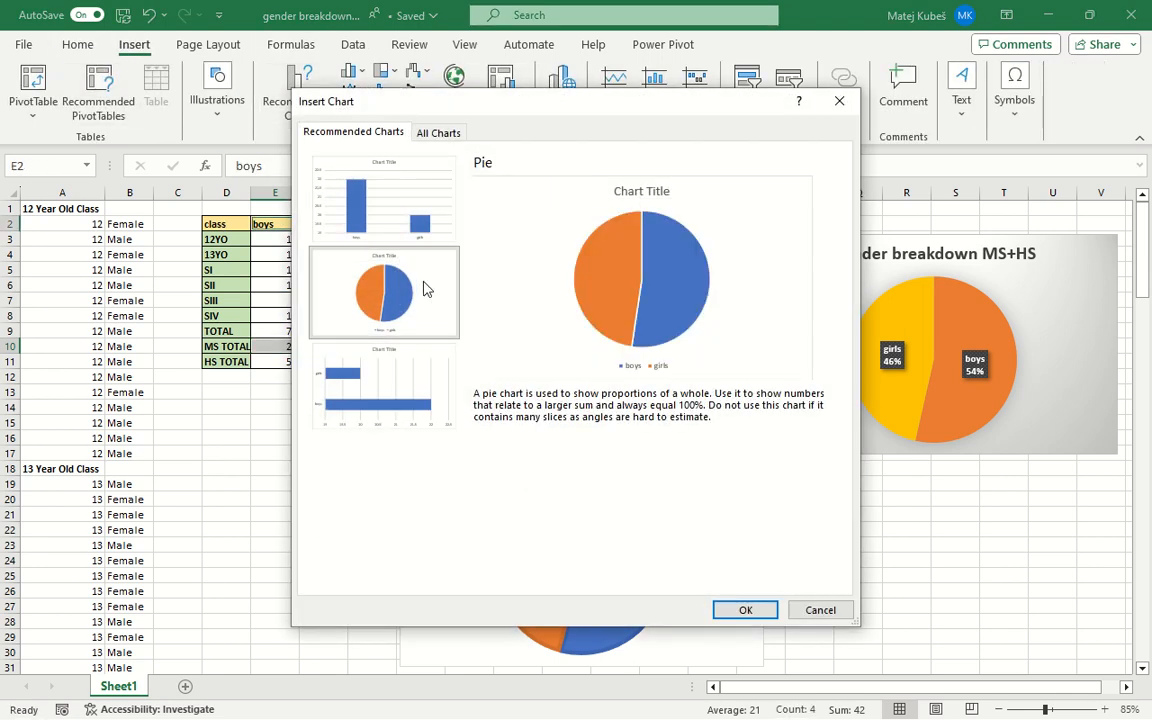
{"action": "double_click", "coordinate": [425, 289]}
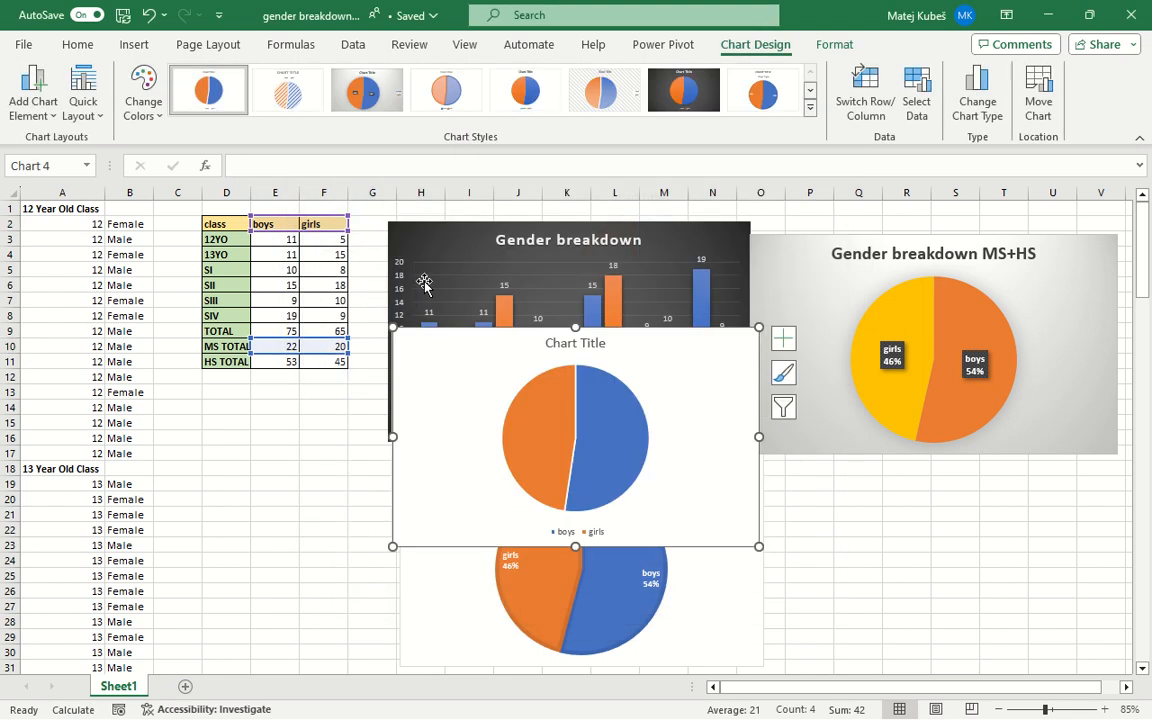
Step: Title the new pie chart "MS Gender Breakdown"
{"action": "double_click", "coordinate": [565, 343]}
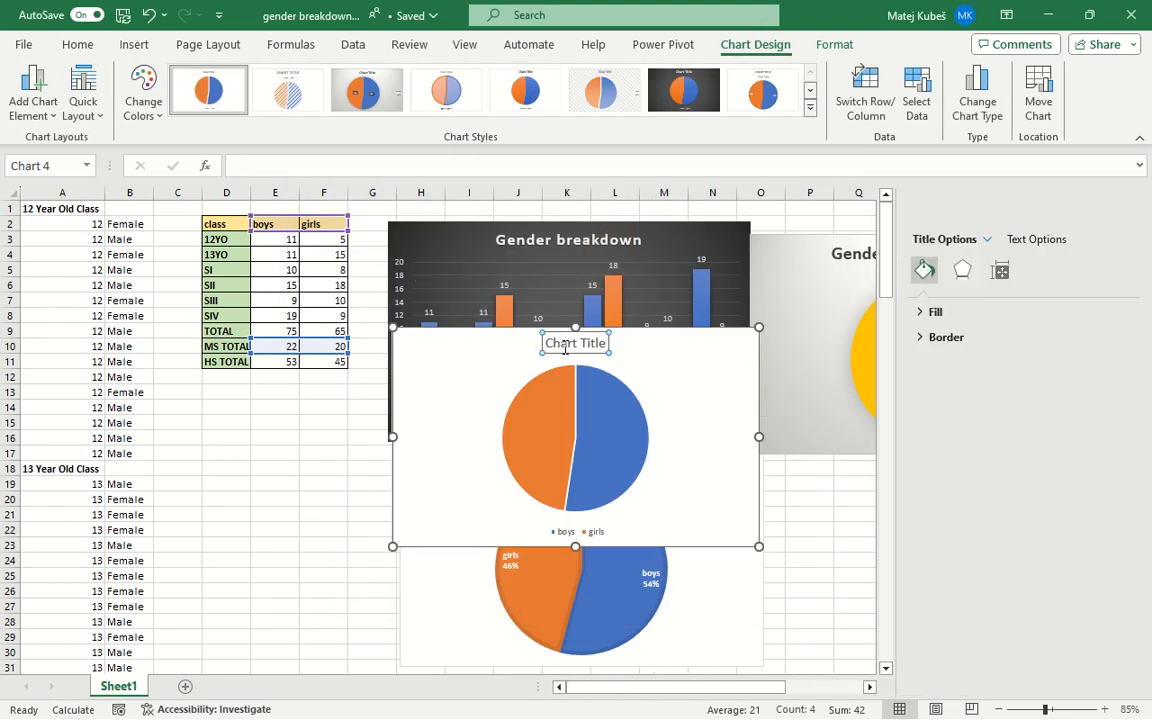
{"action": "triple_click", "coordinate": [565, 348]}
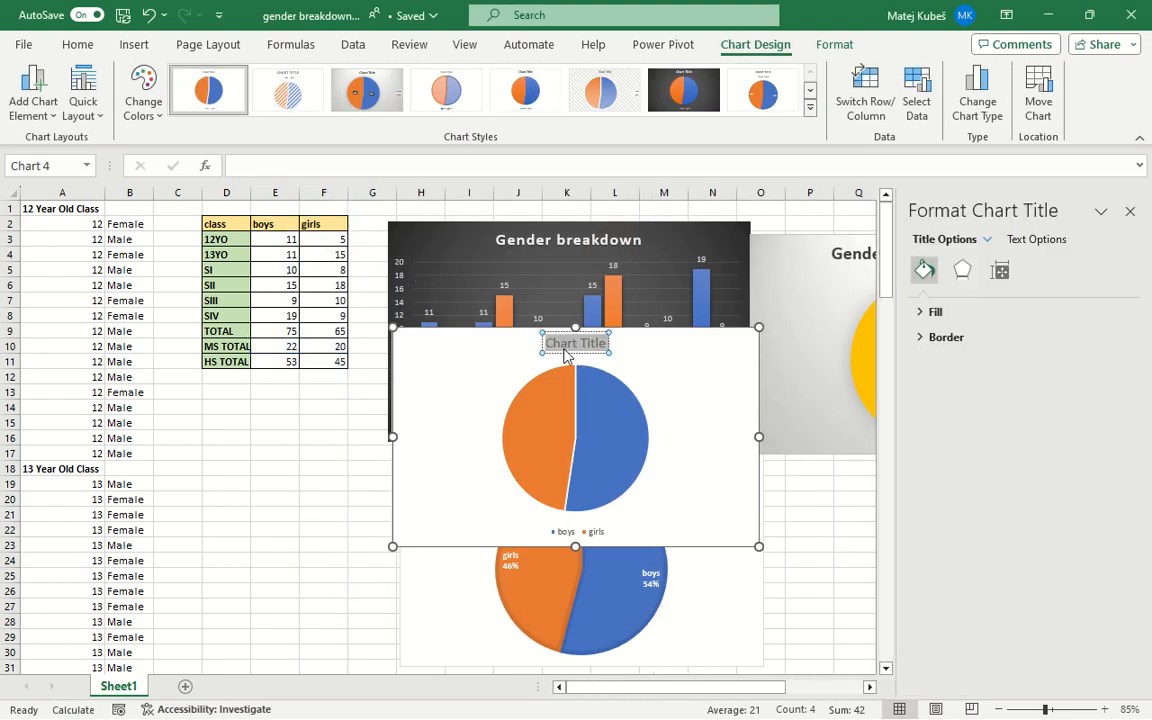
{"action": "type", "text": "MS"}
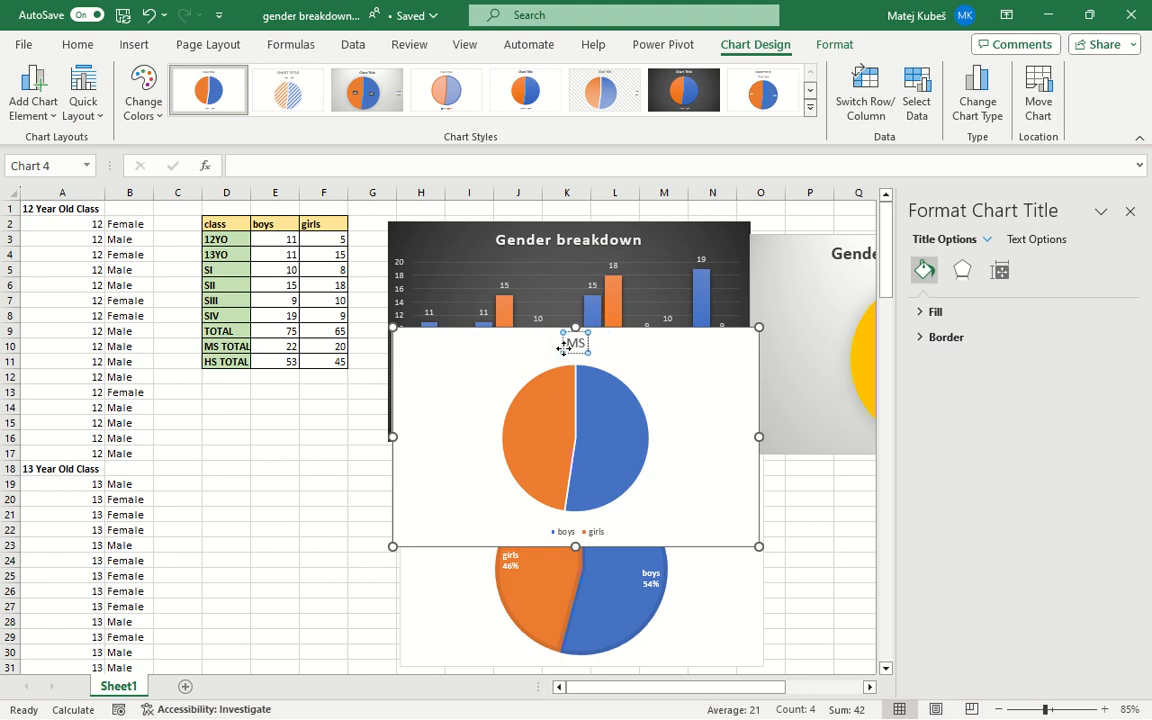
{"action": "type", "text": " Gender"}
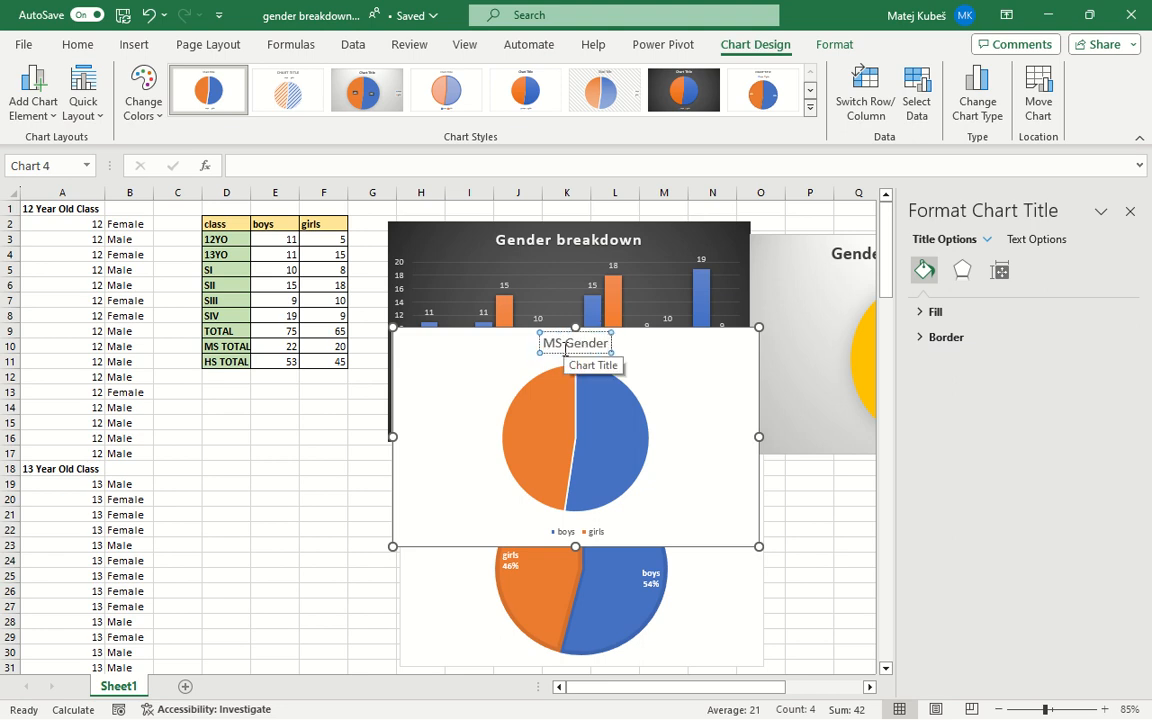
{"action": "type", "text": " Breakdown"}
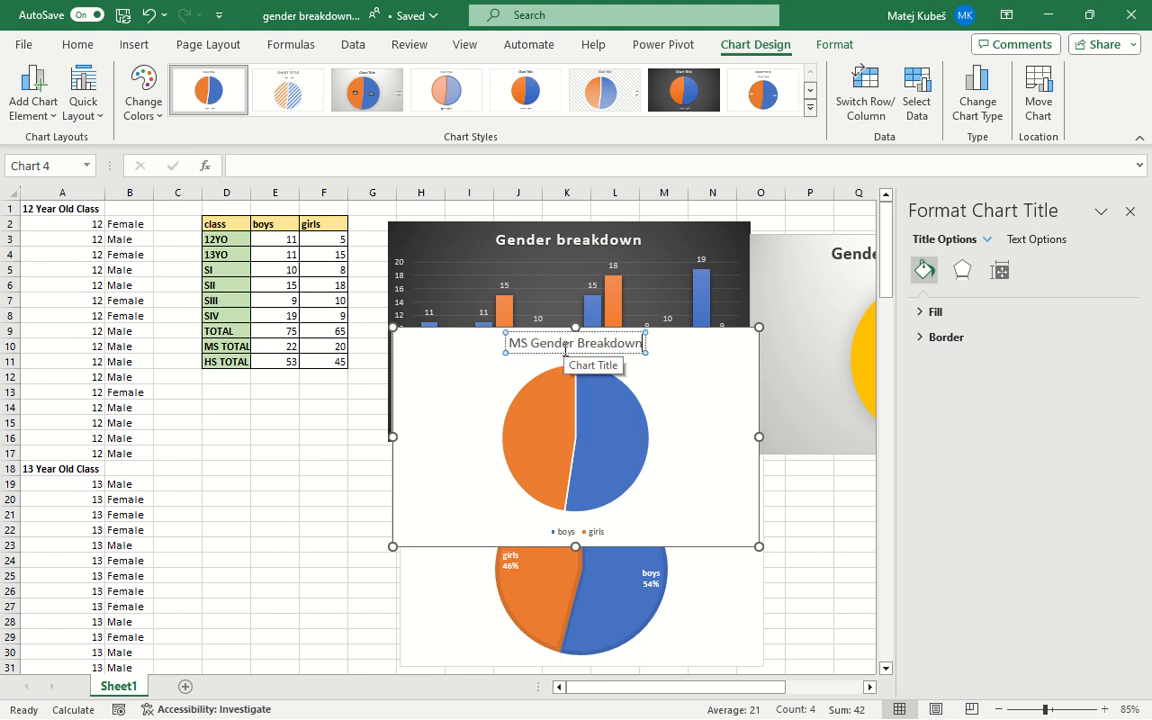
{"action": "left_click", "coordinate": [722, 458]}
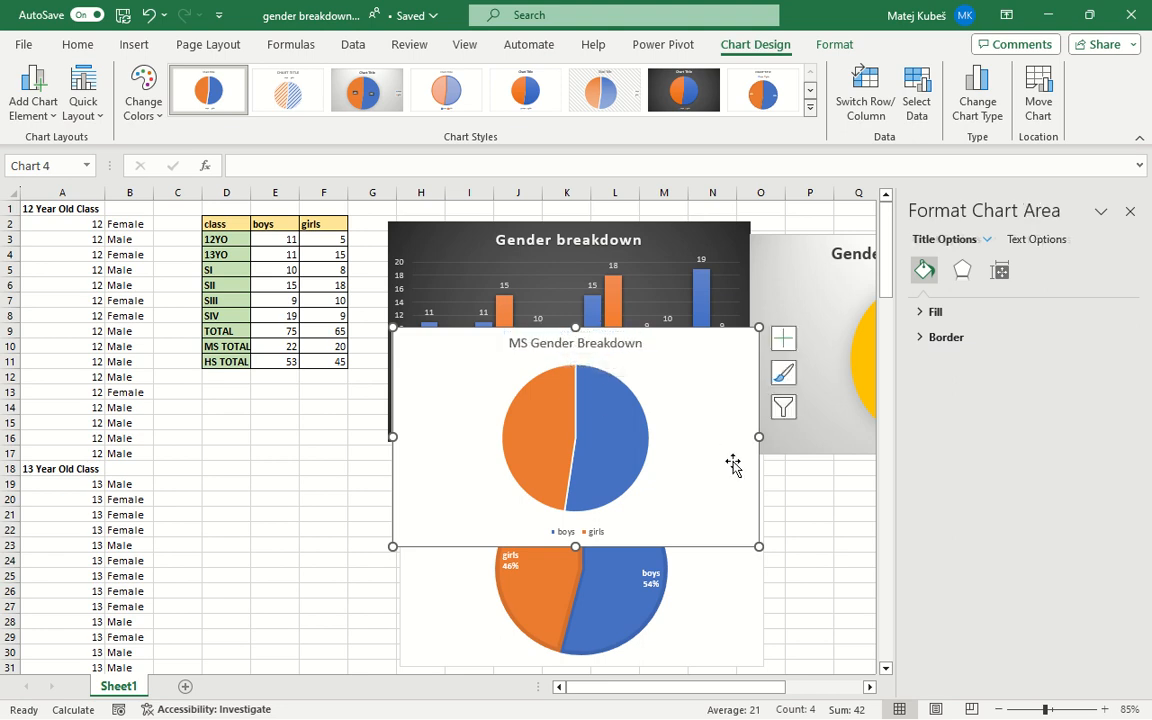
{"action": "left_click", "coordinate": [53, 83]}
{"action": "key", "text": "Down"}
{"action": "key", "text": "Down"}
{"action": "key", "text": "Down"}
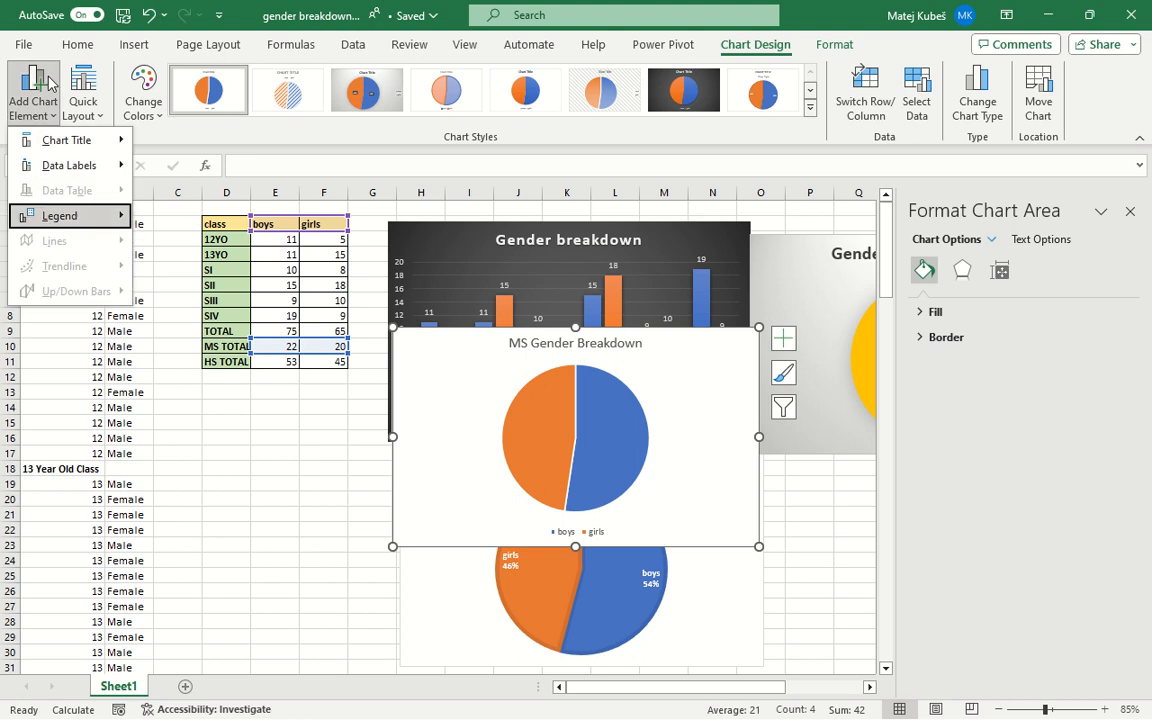
{"action": "key", "text": "Up"}
{"action": "key", "text": "Up"}
{"action": "key", "text": "Down"}
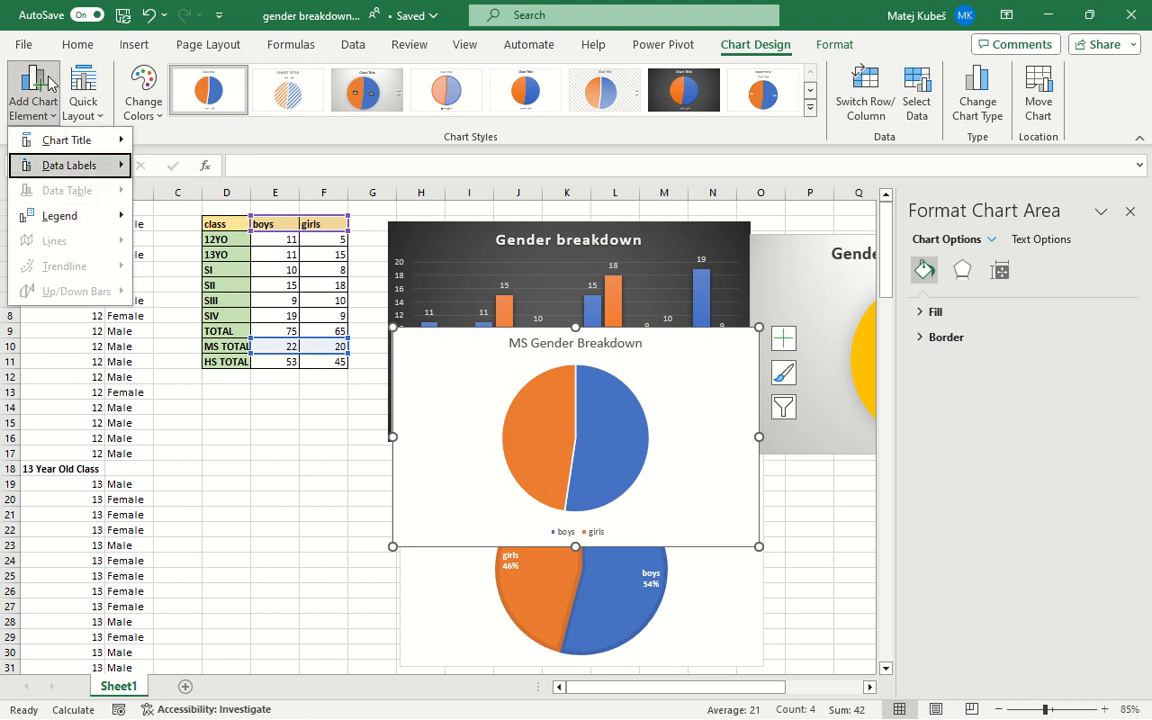
Step: Apply chart Style 11 to the MS pie chart
{"action": "left_click", "coordinate": [814, 106]}
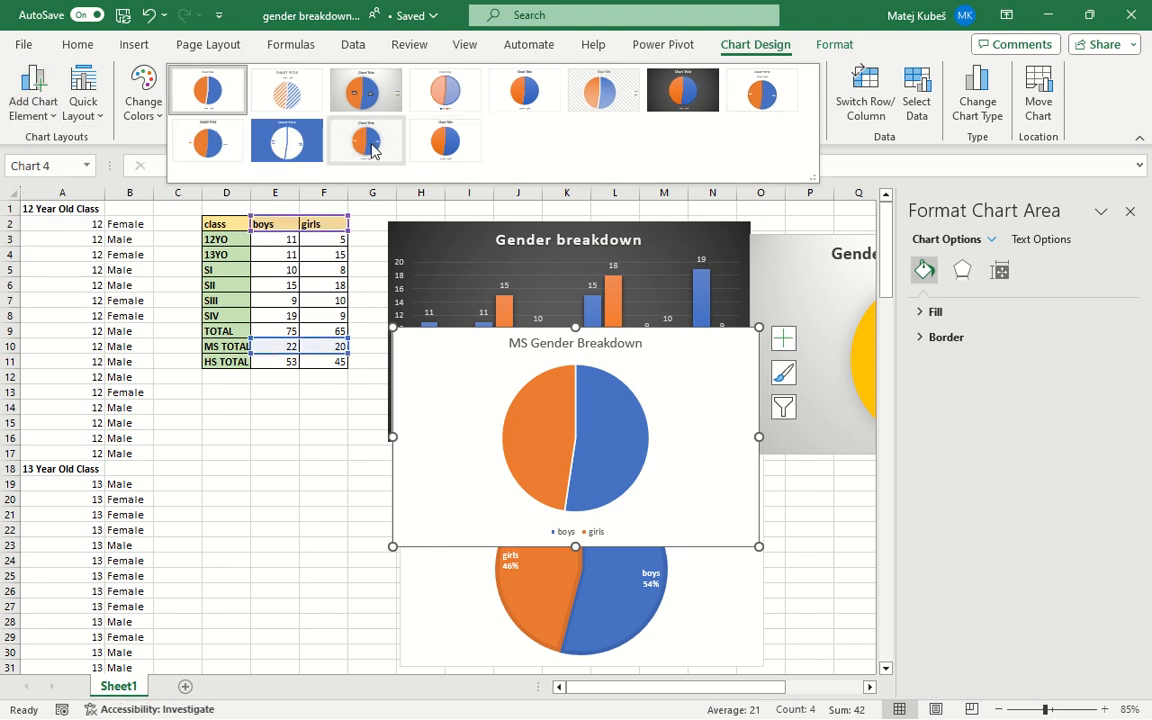
{"action": "left_click", "coordinate": [372, 150]}
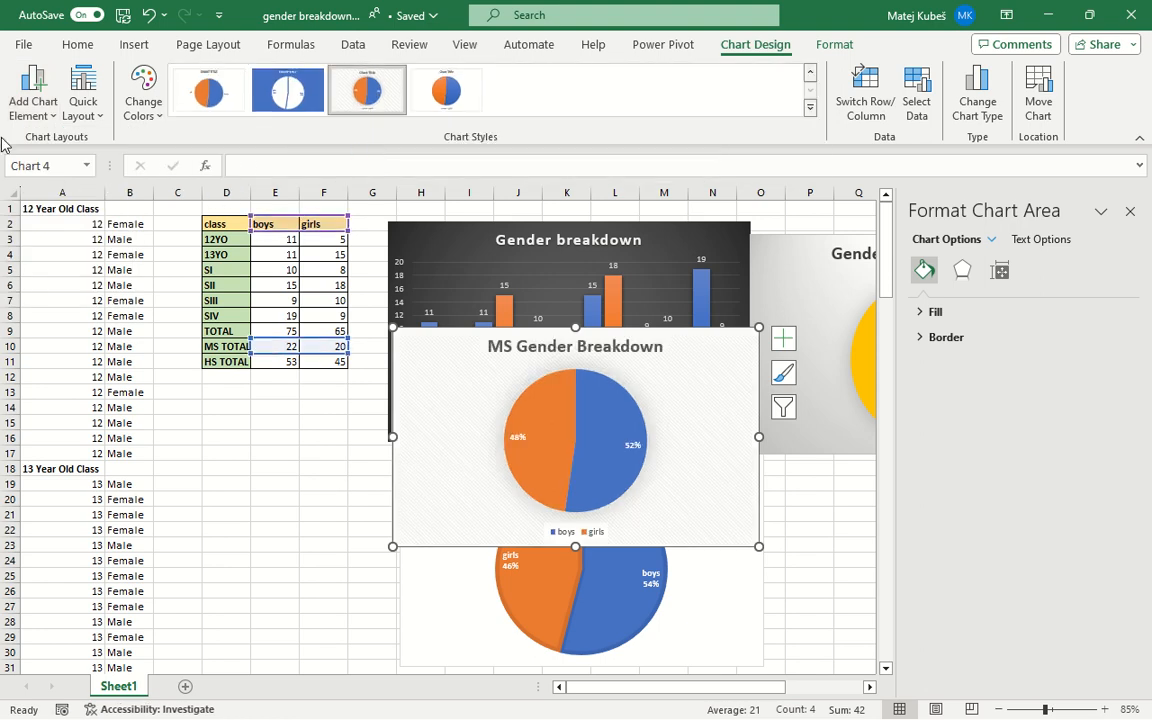
Step: Add category names to the MS pie chart's data labels and delete its legend
{"action": "left_click", "coordinate": [28, 100]}
{"action": "key", "text": "Down"}
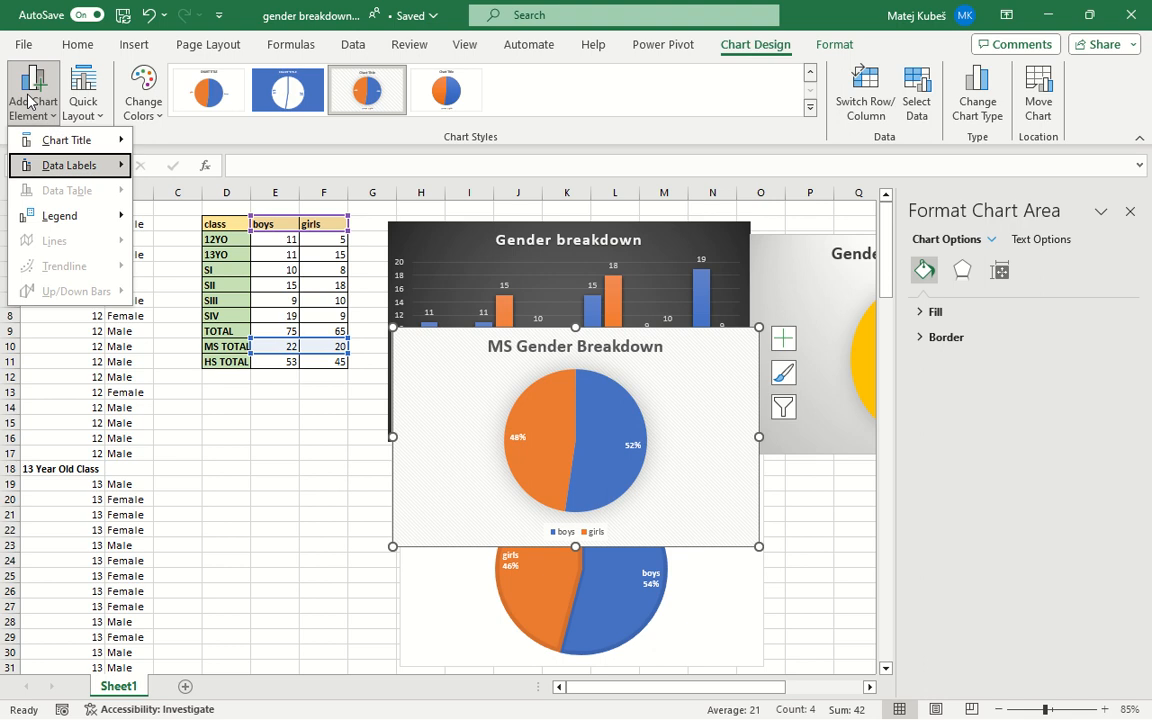
{"action": "key", "text": "Right"}
{"action": "key", "text": "Up"}
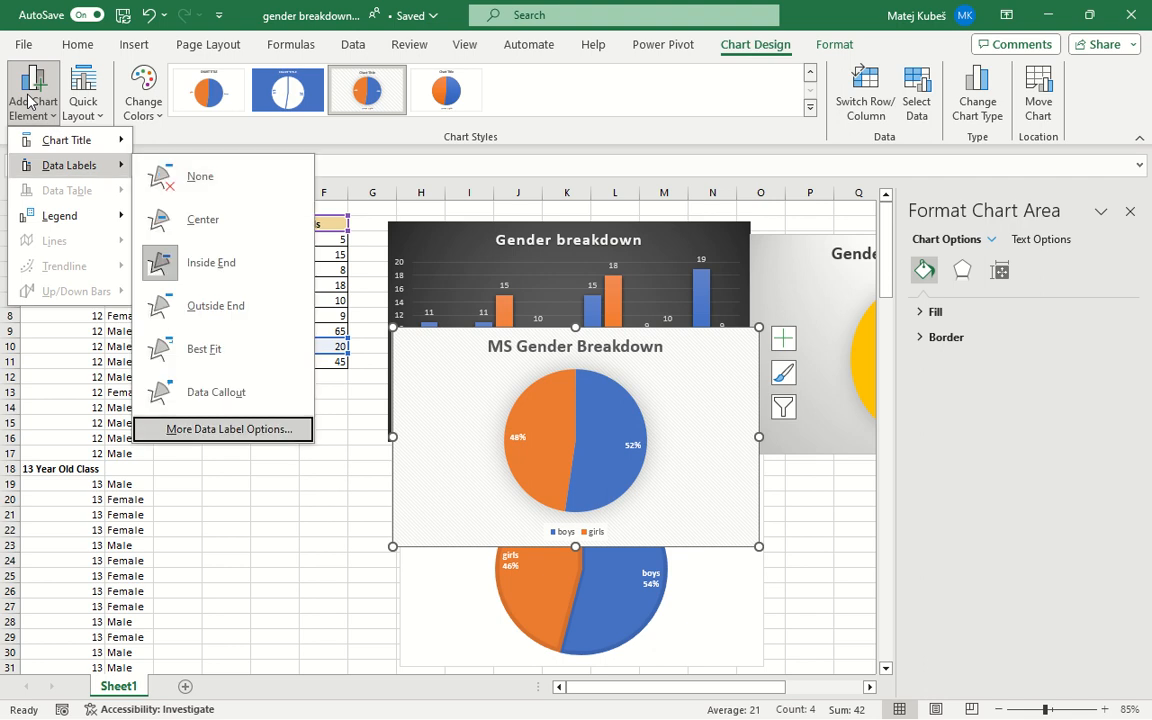
{"action": "key", "text": "Return"}
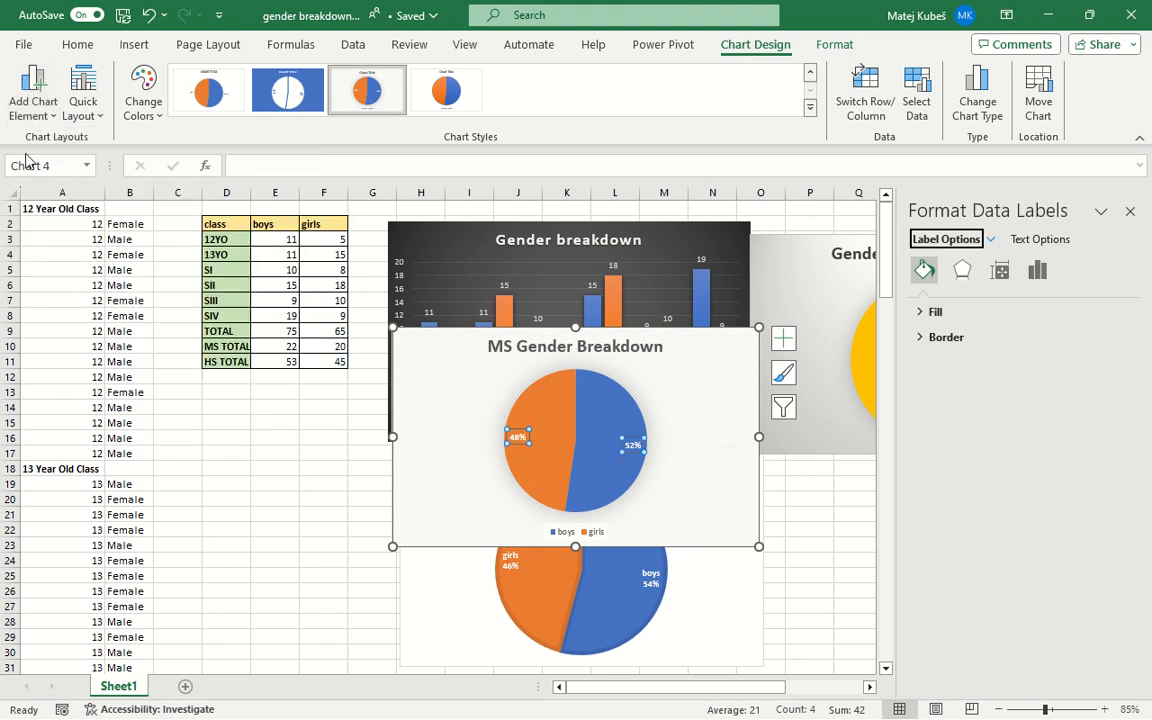
{"action": "left_click", "coordinate": [33, 90]}
{"action": "mouse_move", "coordinate": [70, 165]}
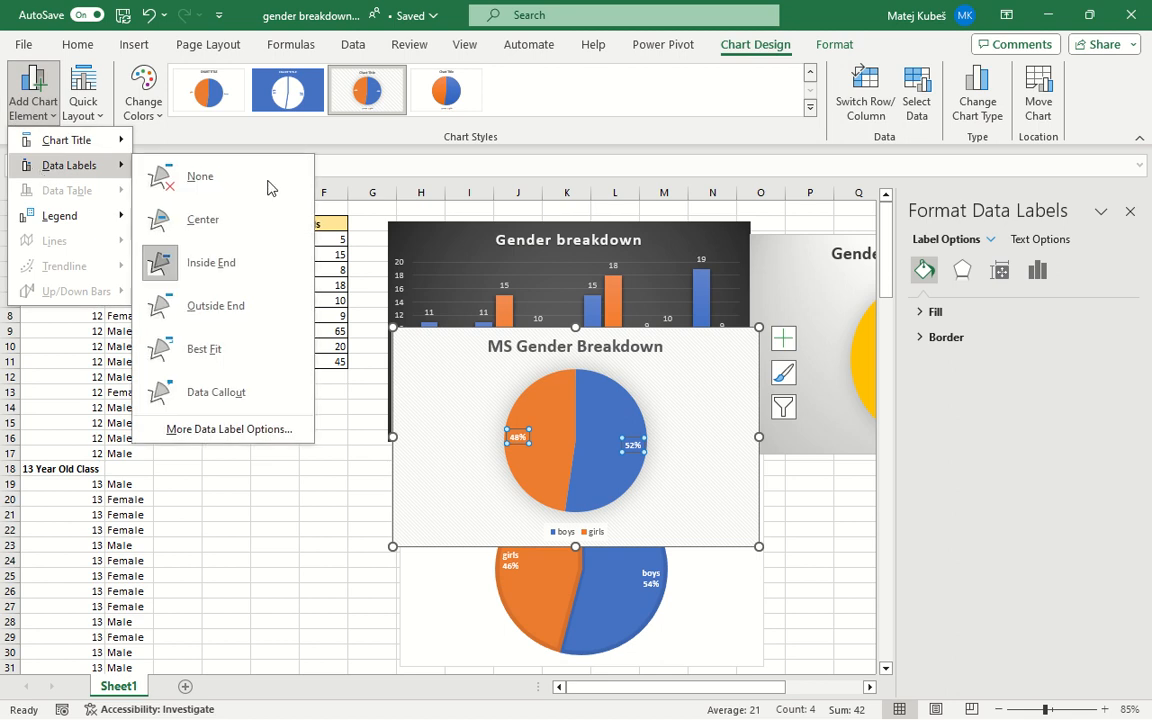
{"action": "left_click", "coordinate": [272, 429]}
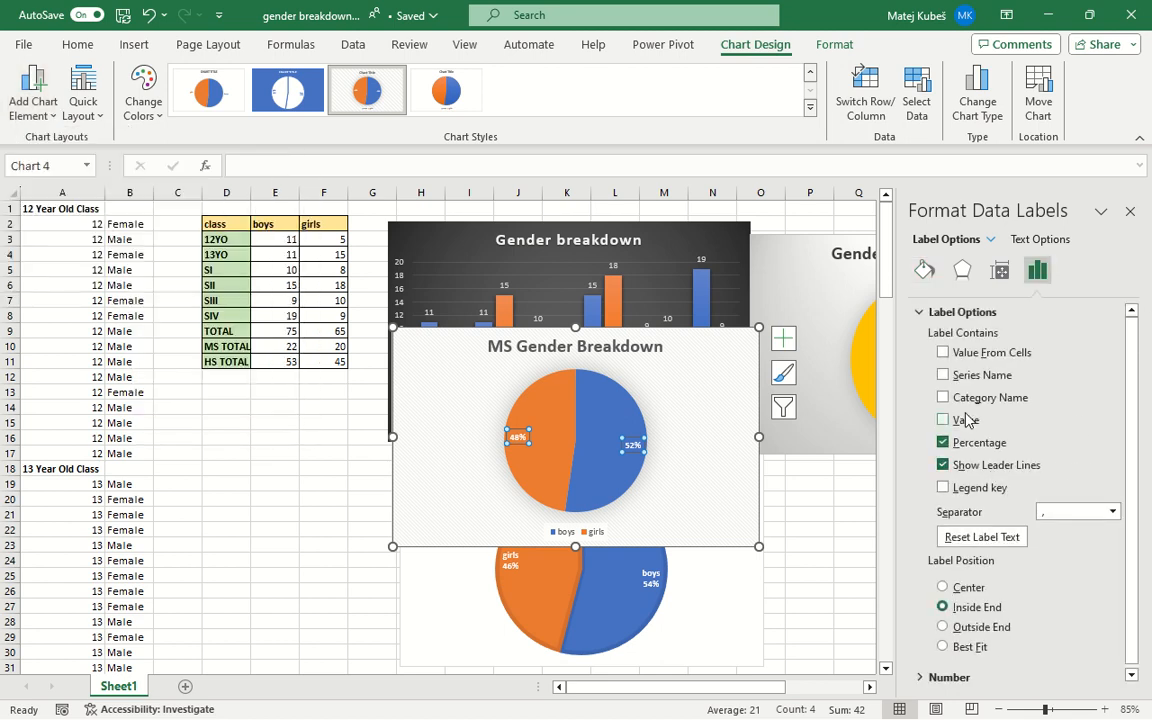
{"action": "left_click", "coordinate": [943, 397]}
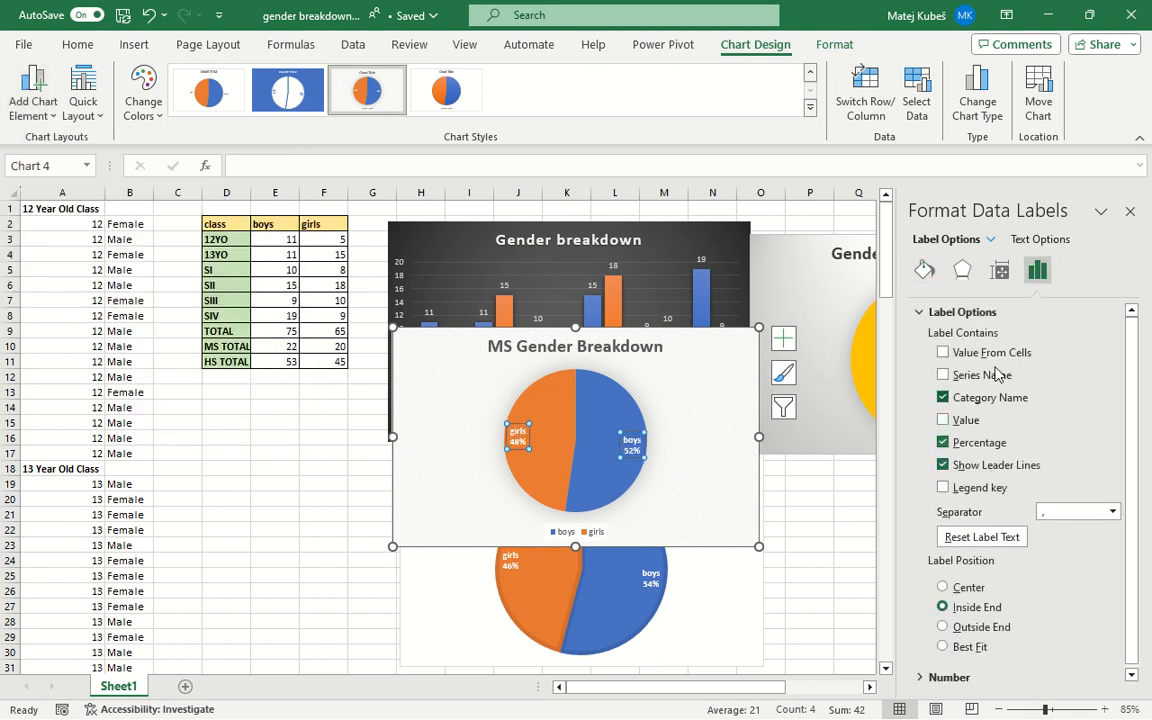
{"action": "left_click", "coordinate": [1130, 212]}
{"action": "left_click", "coordinate": [598, 532]}
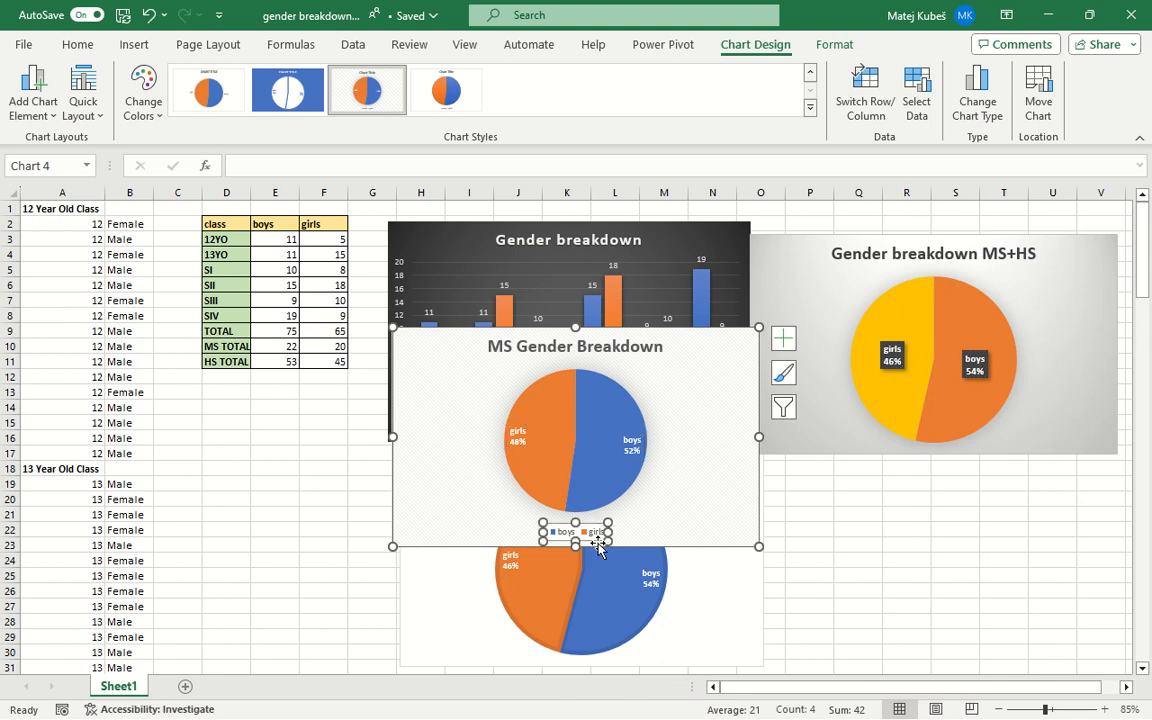
{"action": "key", "text": "Delete"}
{"action": "left_click", "coordinate": [643, 350]}
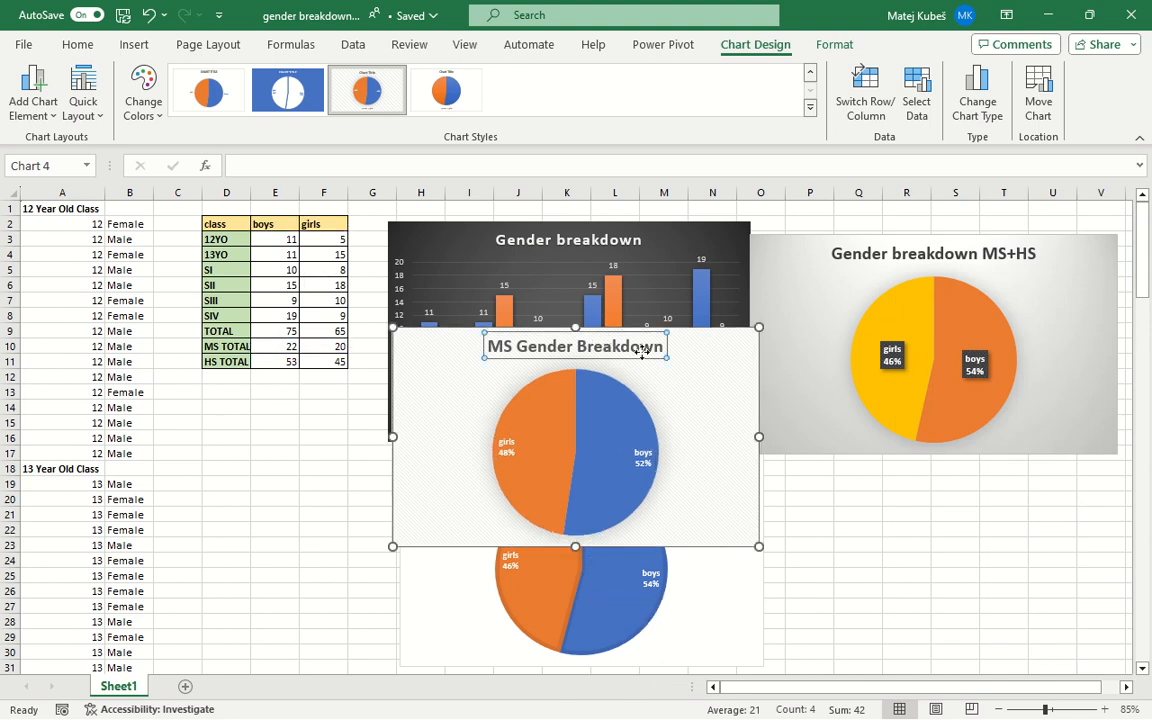
{"action": "left_click_drag", "start_coordinate": [890, 591], "coordinate": [886, 589]}
{"action": "key", "text": "ctrl+z"}
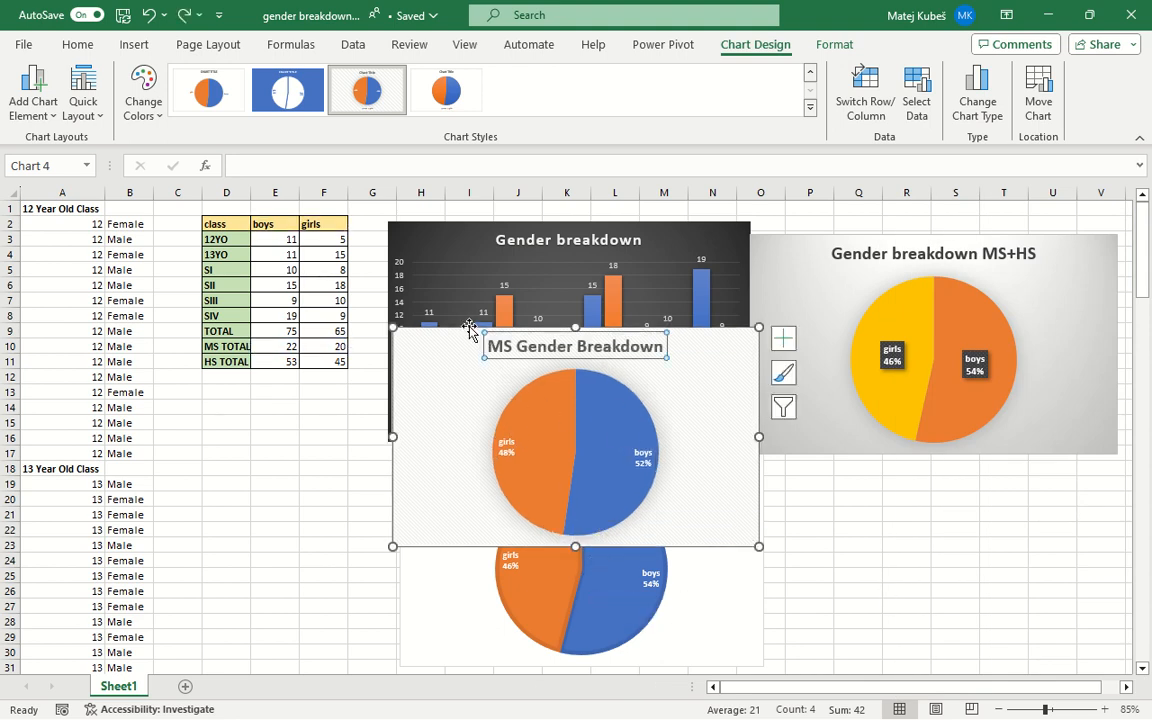
Step: Place the MS pie chart below the MS+HS chart, over columns N to U, and recolor it with the Colorful palette starting with green and blue
{"action": "left_click_drag", "start_coordinate": [469, 331], "coordinate": [767, 468]}
{"action": "left_click", "coordinate": [143, 95]}
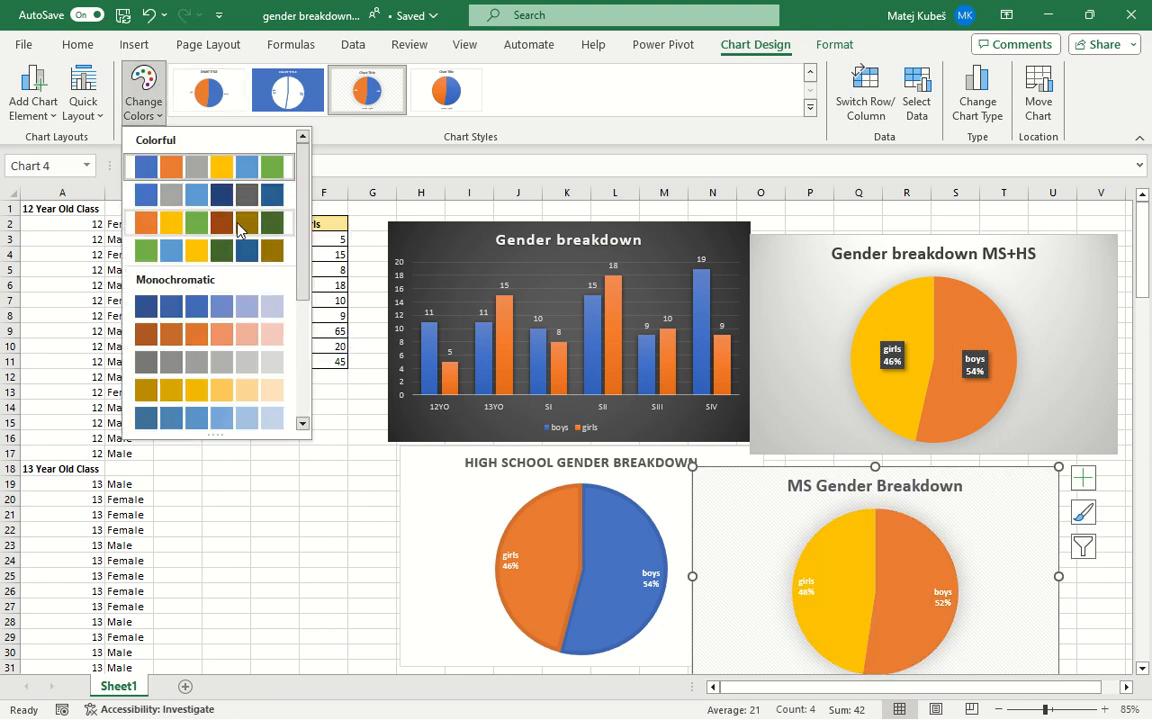
{"action": "left_click", "coordinate": [236, 256]}
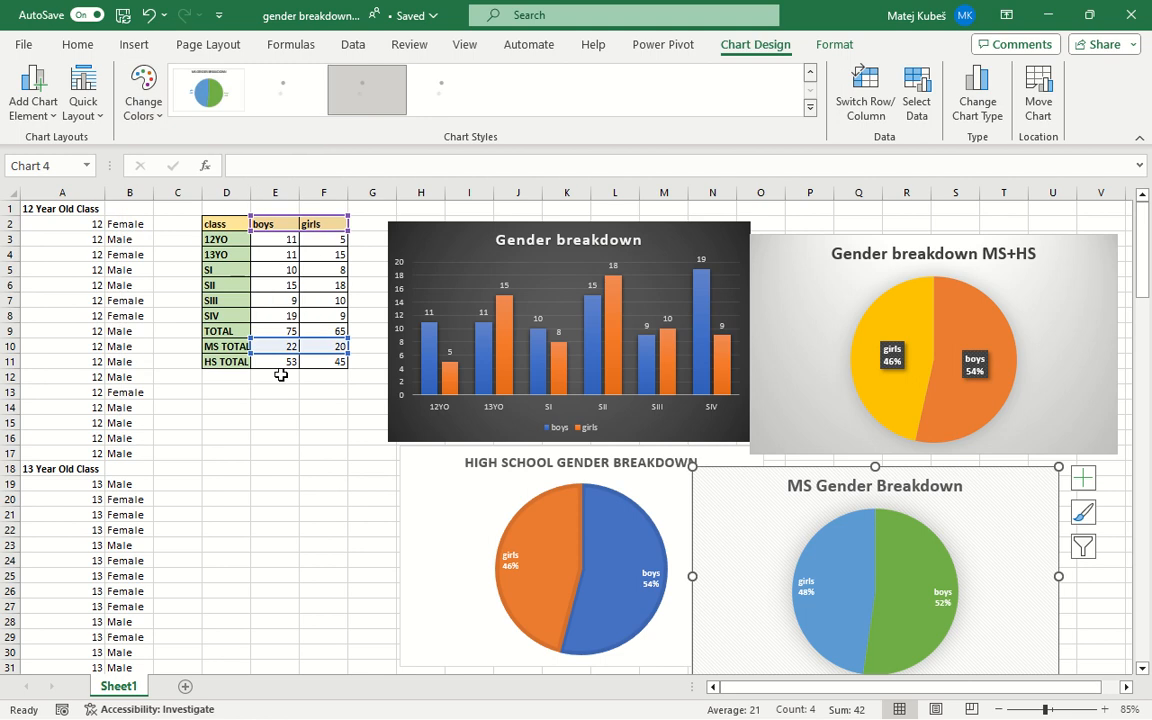
{"action": "left_click", "coordinate": [338, 560]}
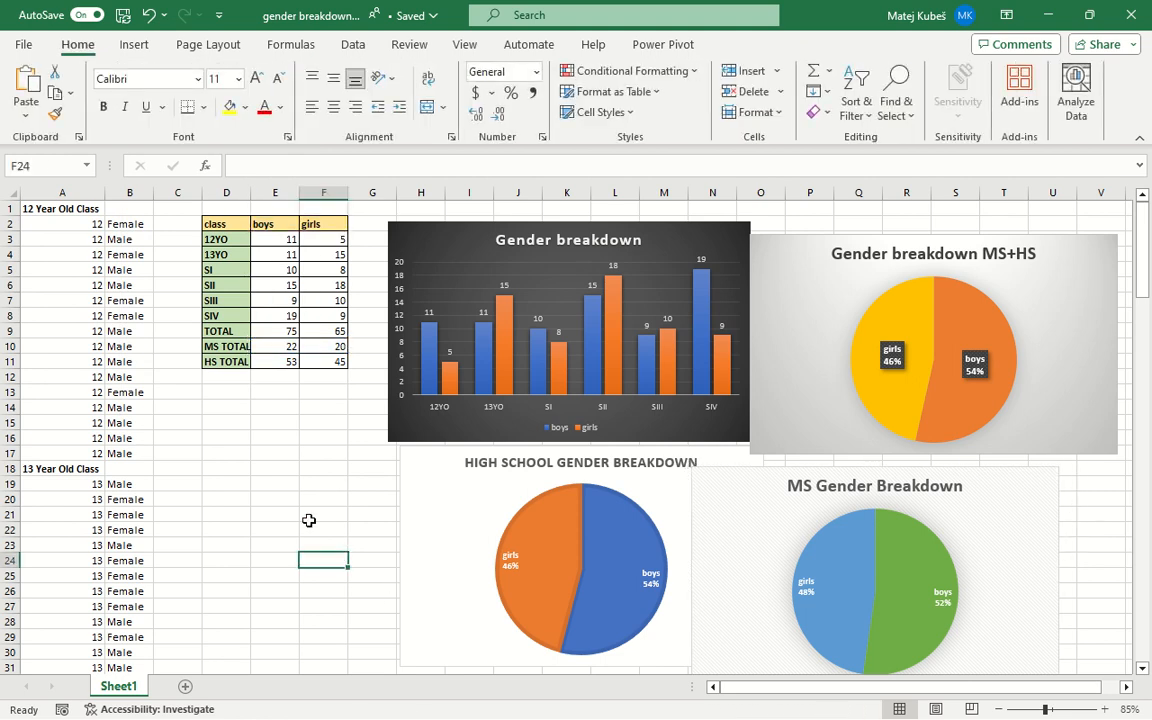